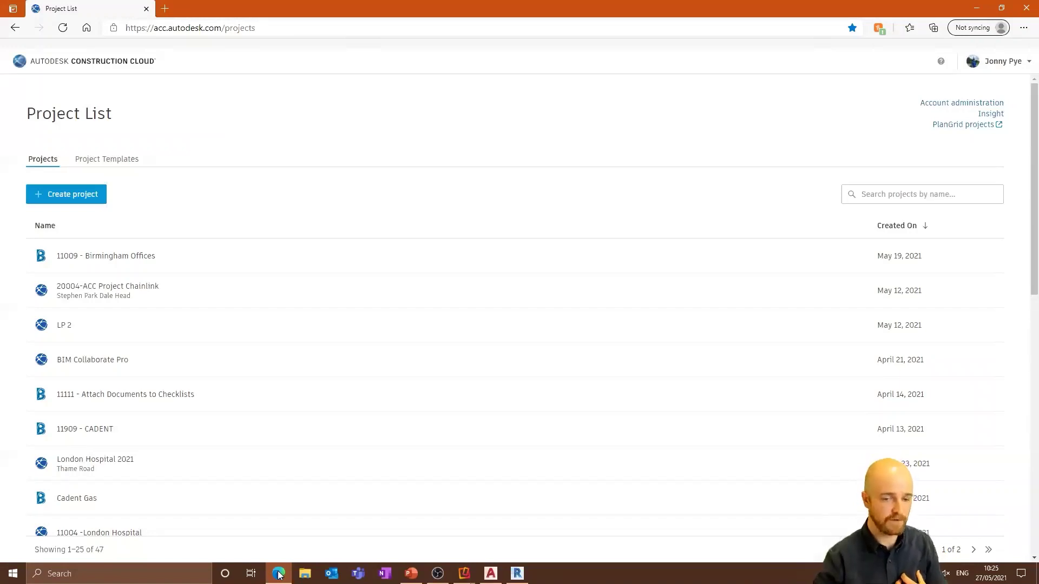
# Search the projects for 'london' and open London Hospital 2021
pyautogui.click(865, 193)
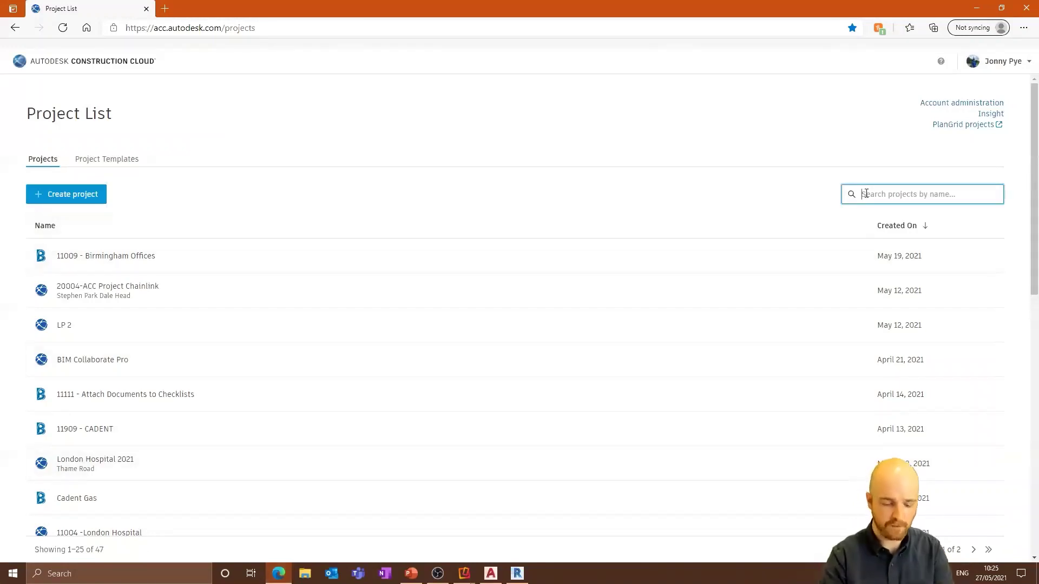
pyautogui.write('london')
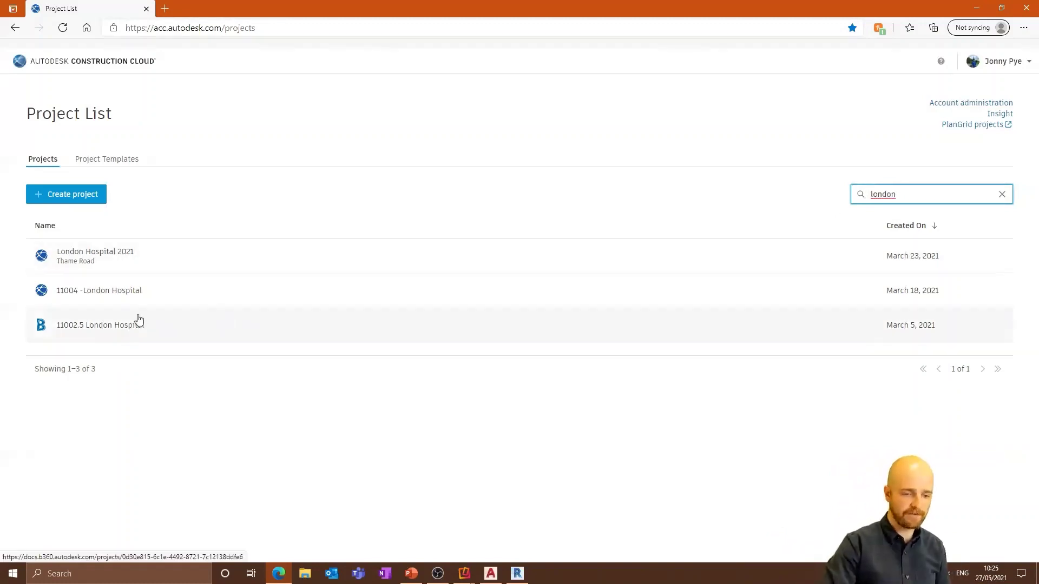
pyautogui.click(110, 259)
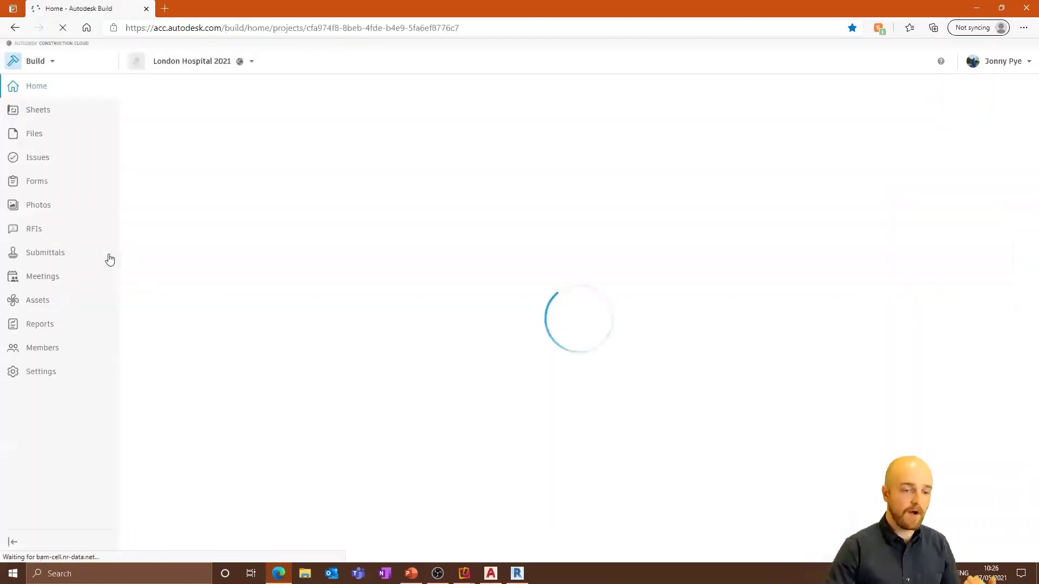
# Switch from Build to Docs and expand WIP to reveal ARCHITECTS, MECHANICAL, PLUMBING and STRUCTURES
pyautogui.click(49, 63)
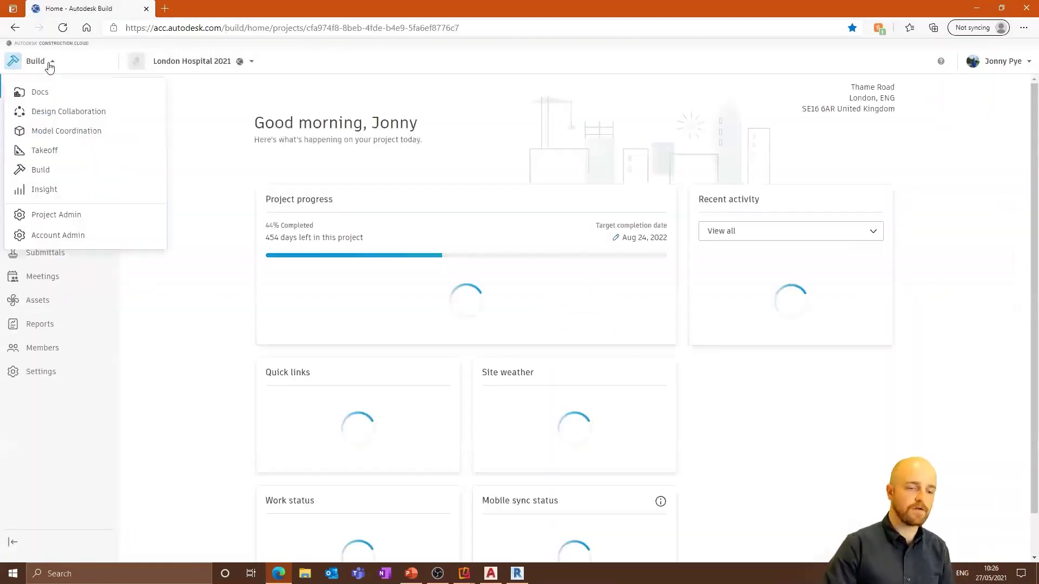
pyautogui.click(44, 98)
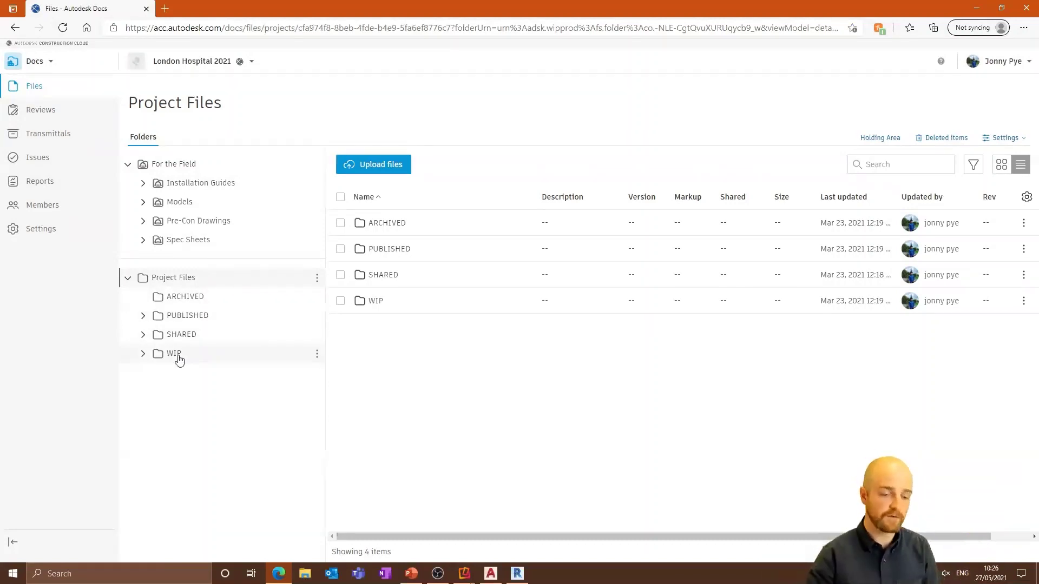
pyautogui.click(143, 354)
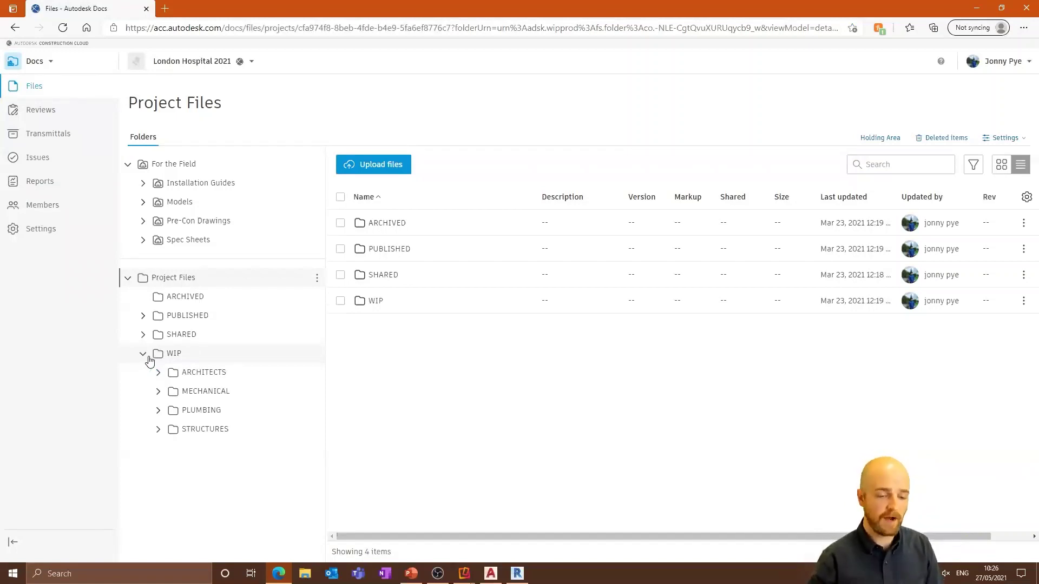
pyautogui.click(203, 373)
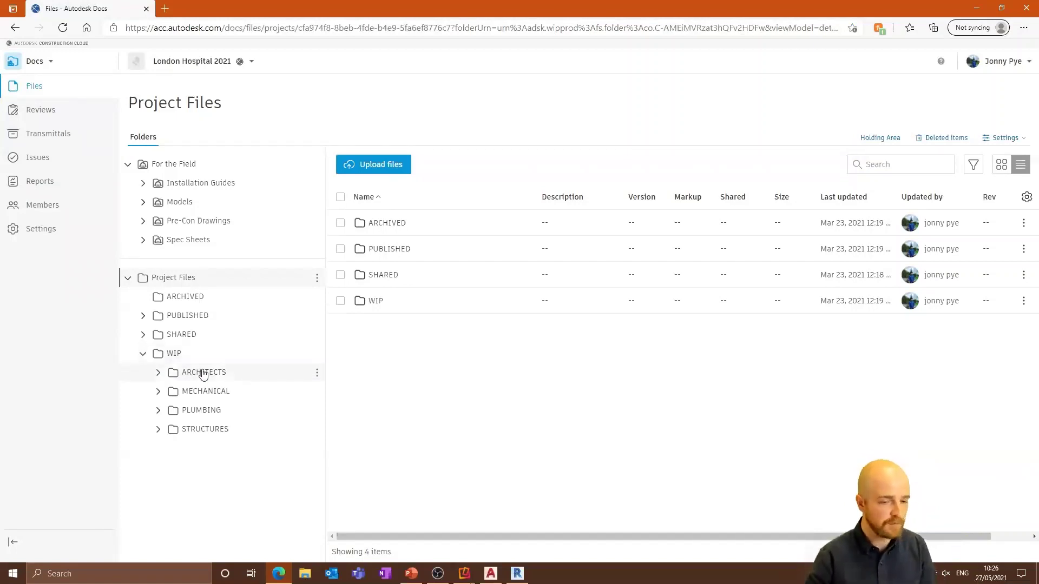
# Check the ARCHITECTS folder permissions, leaving the Architect role at Create, then close the panel
pyautogui.rightClick(203, 372)
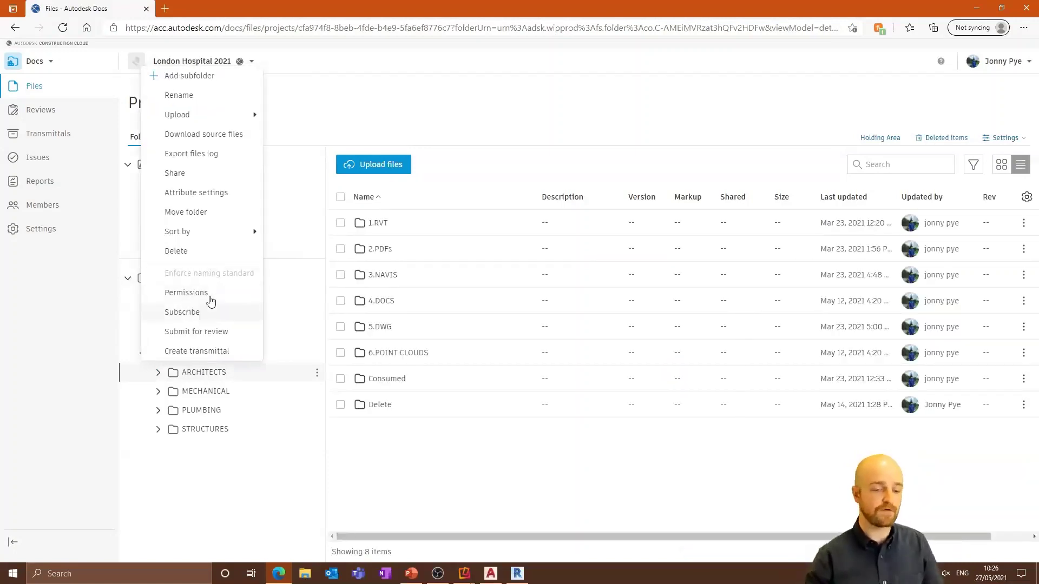
pyautogui.click(179, 294)
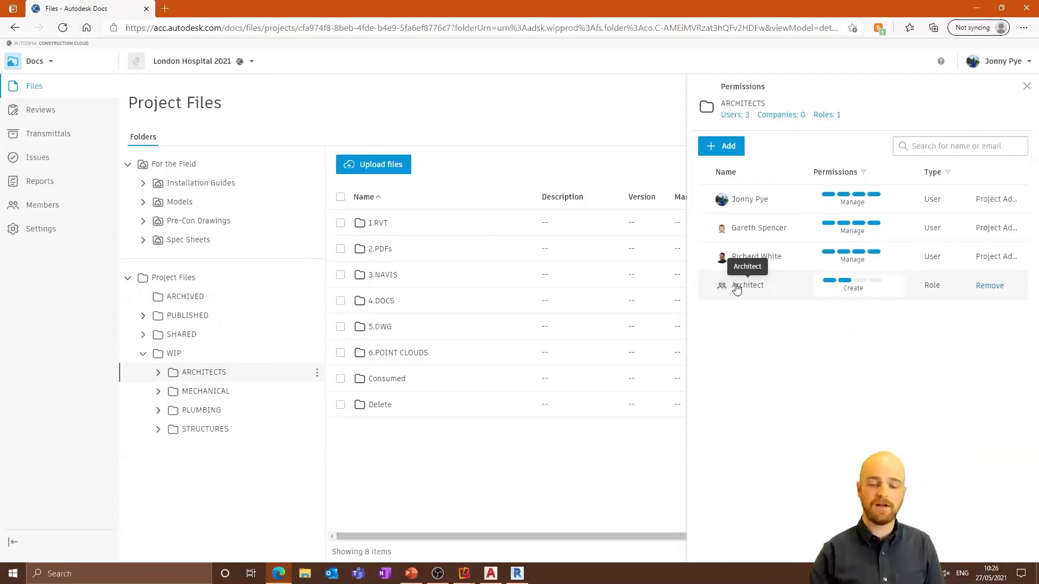
pyautogui.click(853, 286)
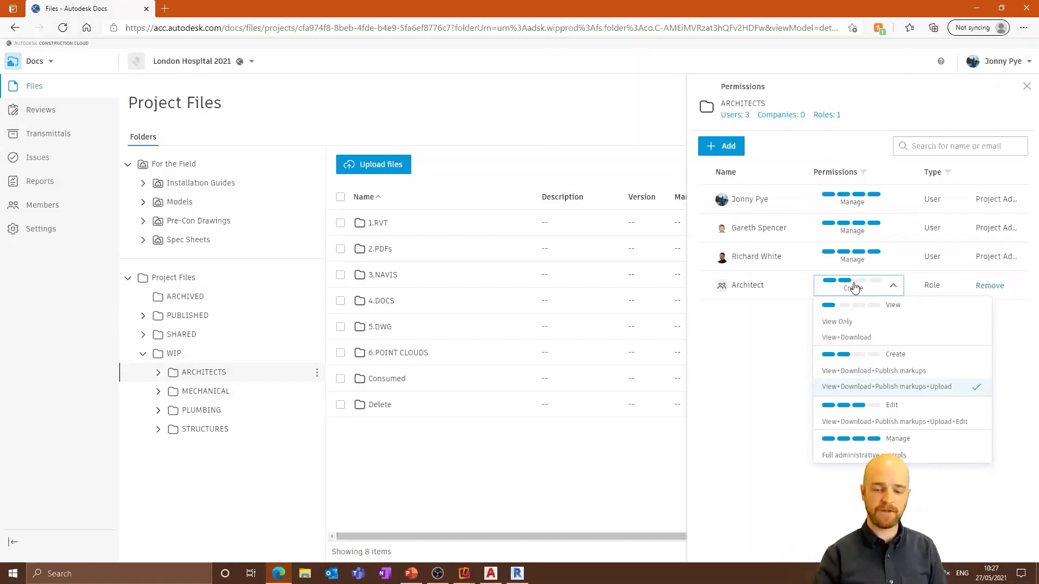
pyautogui.click(972, 141)
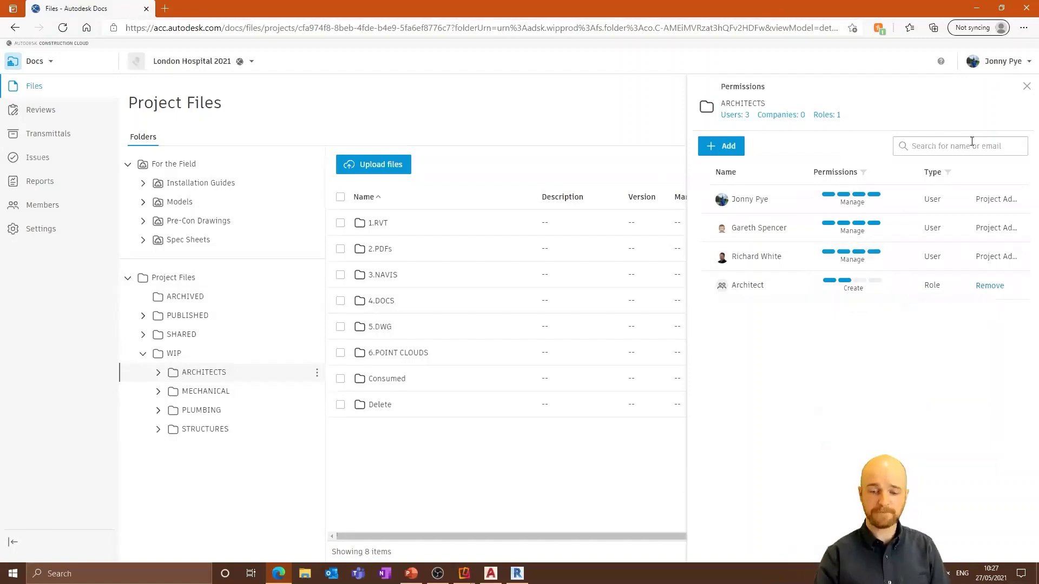
pyautogui.click(1026, 86)
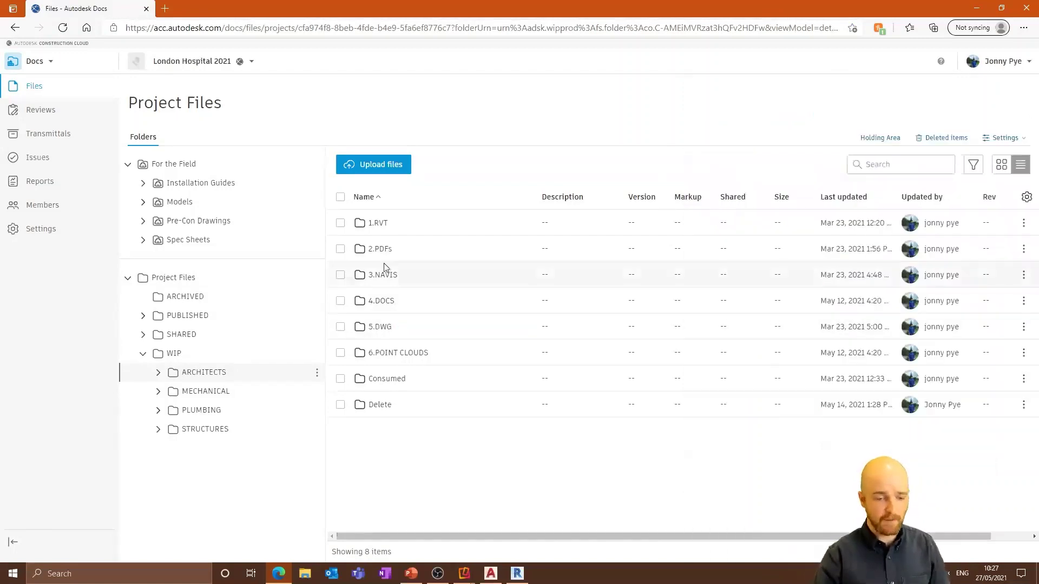
# Open 11004-MAM-XX-ZZ-M3-A-0001.rvt from the 1.RVT folder in the viewer
pyautogui.click(381, 231)
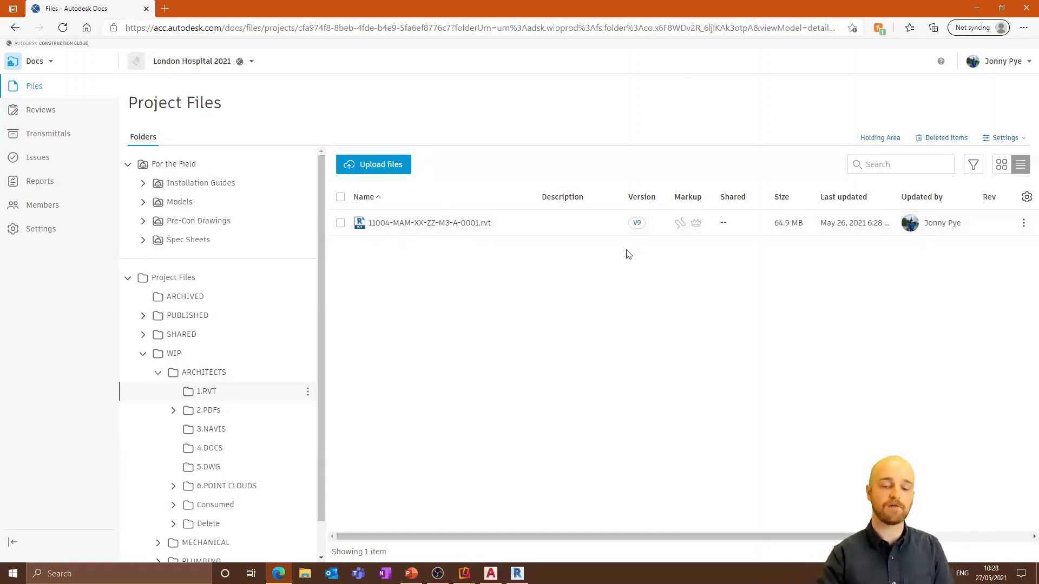
pyautogui.click(449, 224)
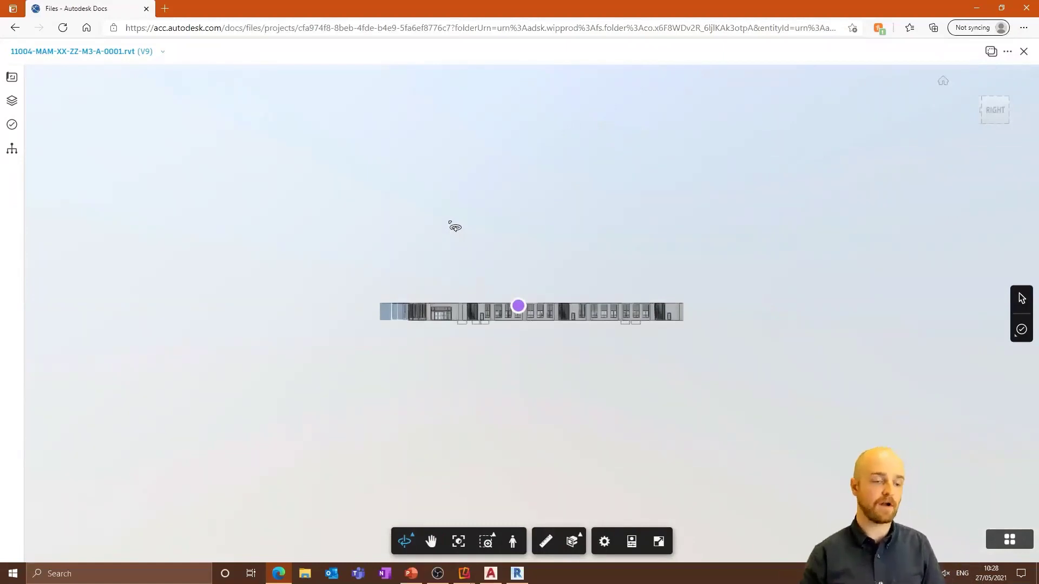
# Switch to the '3D Autodesk Docs' view and orbit around the full building
pyautogui.click(13, 79)
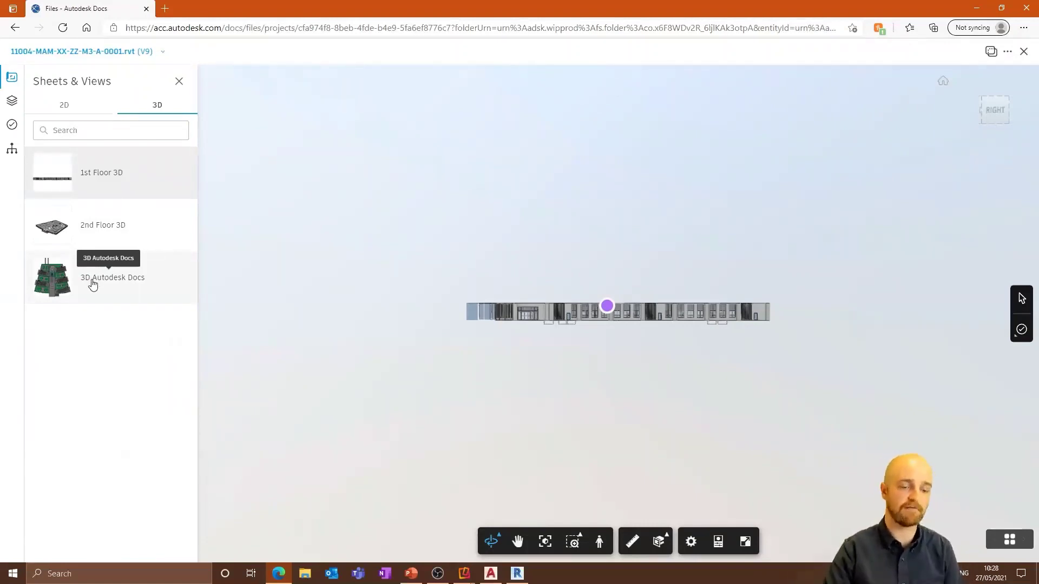
pyautogui.click(93, 284)
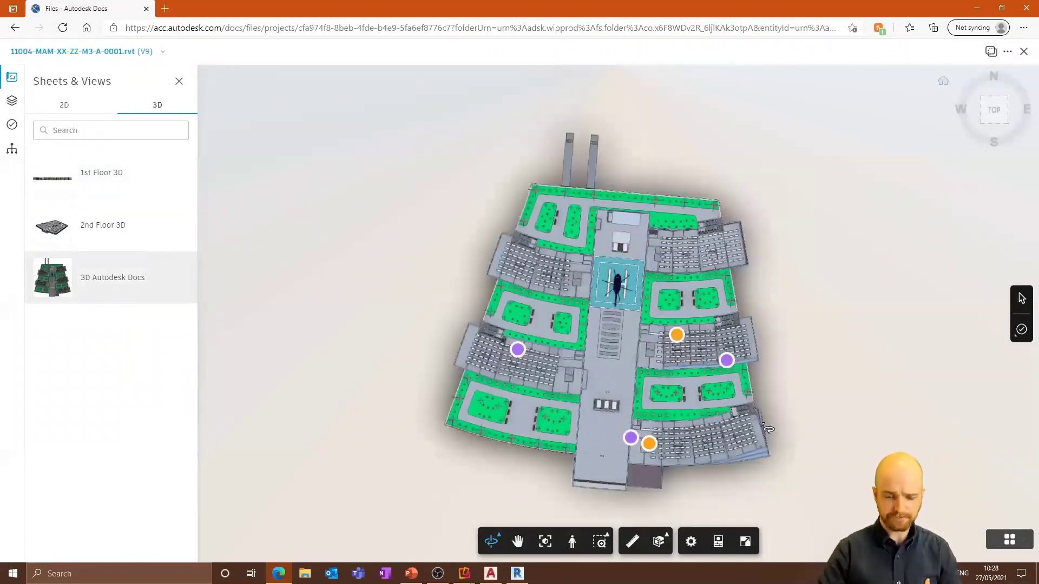
pyautogui.moveTo(722, 398); pyautogui.dragTo(669, 347)
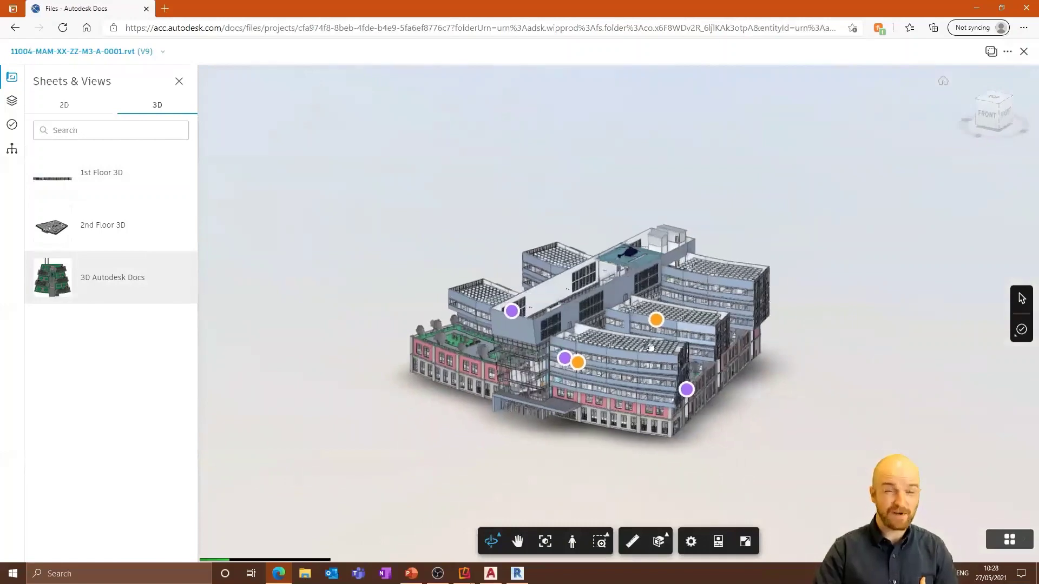
pyautogui.scroll(5, 601, 354)
pyautogui.moveTo(602, 353); pyautogui.dragTo(614, 300)
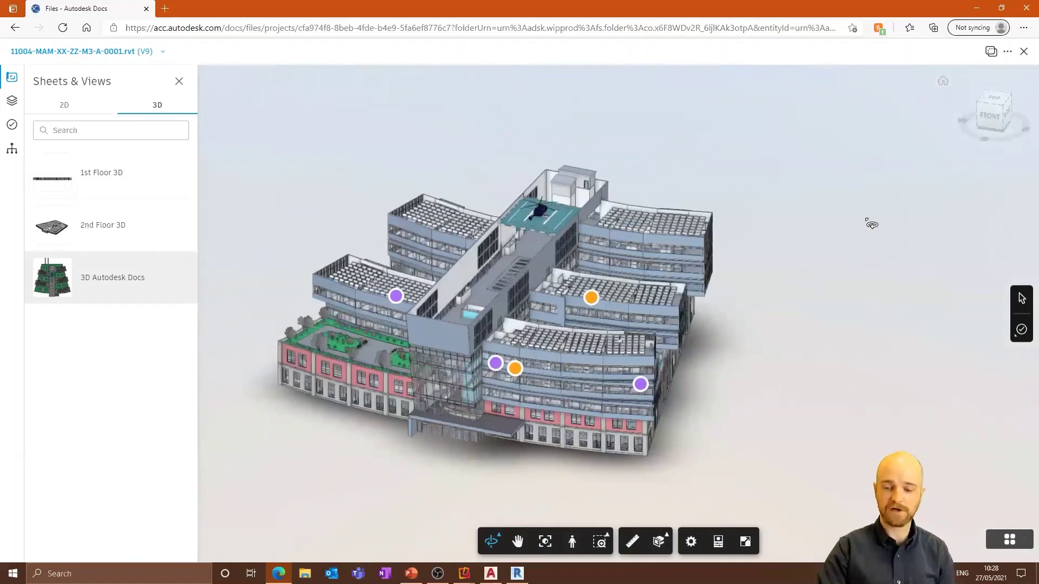
# Compare model v9 against v8, giving 6 added, 4 removed and 21 modified elements
pyautogui.click(992, 53)
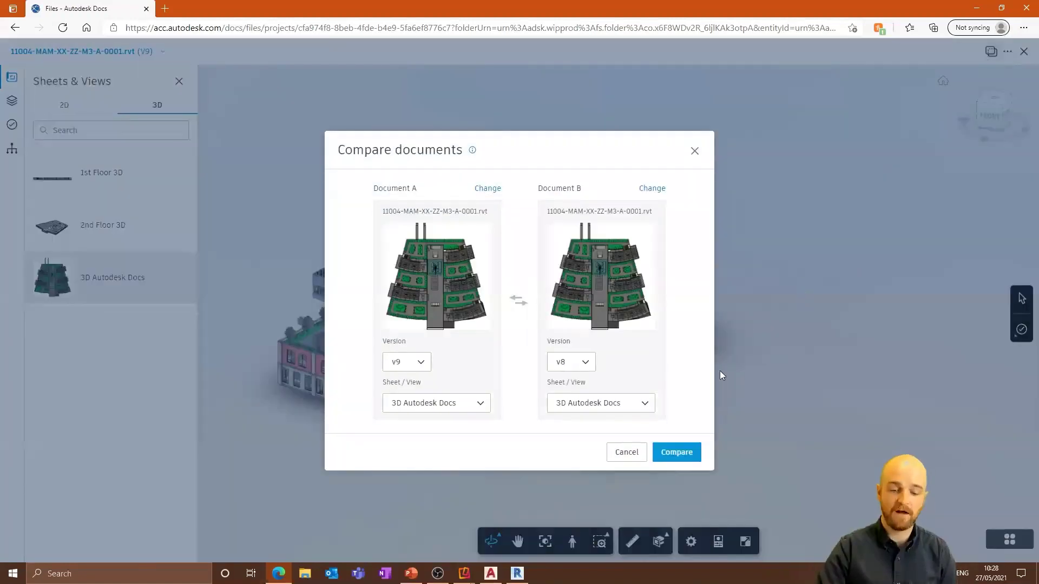
pyautogui.click(585, 363)
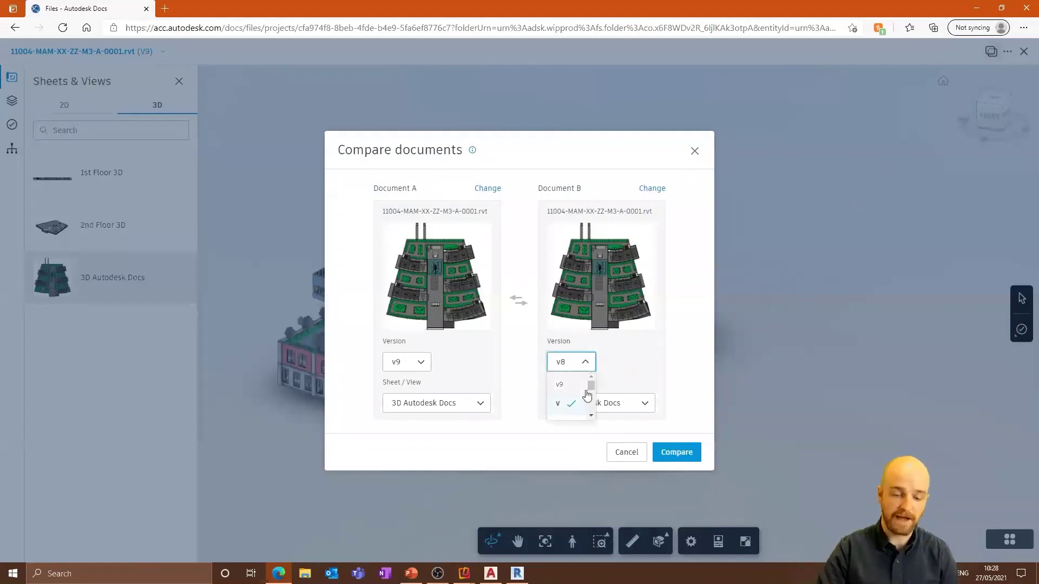
pyautogui.scroll(2, 591, 392)
pyautogui.click(653, 359)
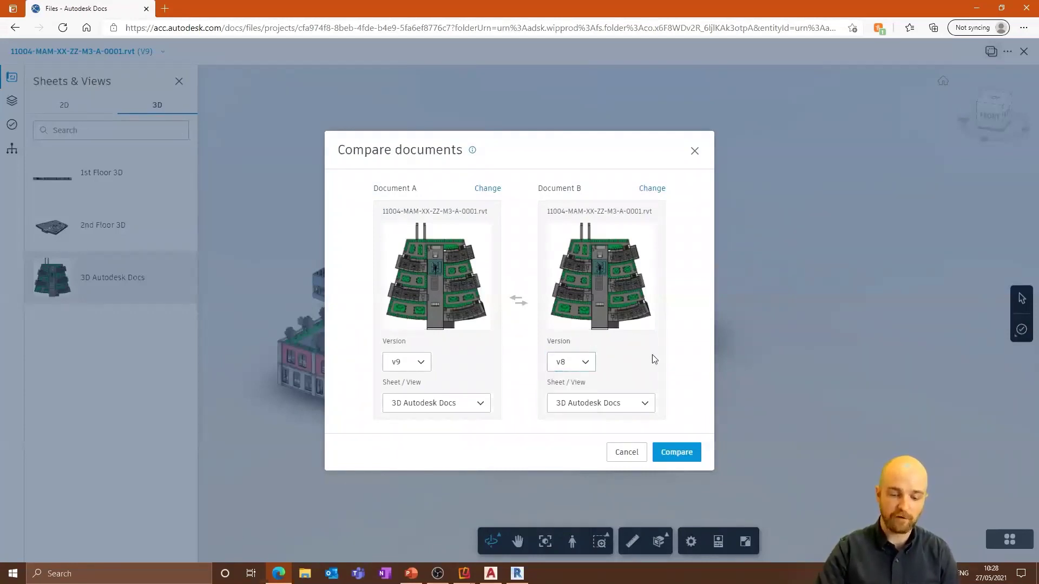
pyautogui.click(679, 453)
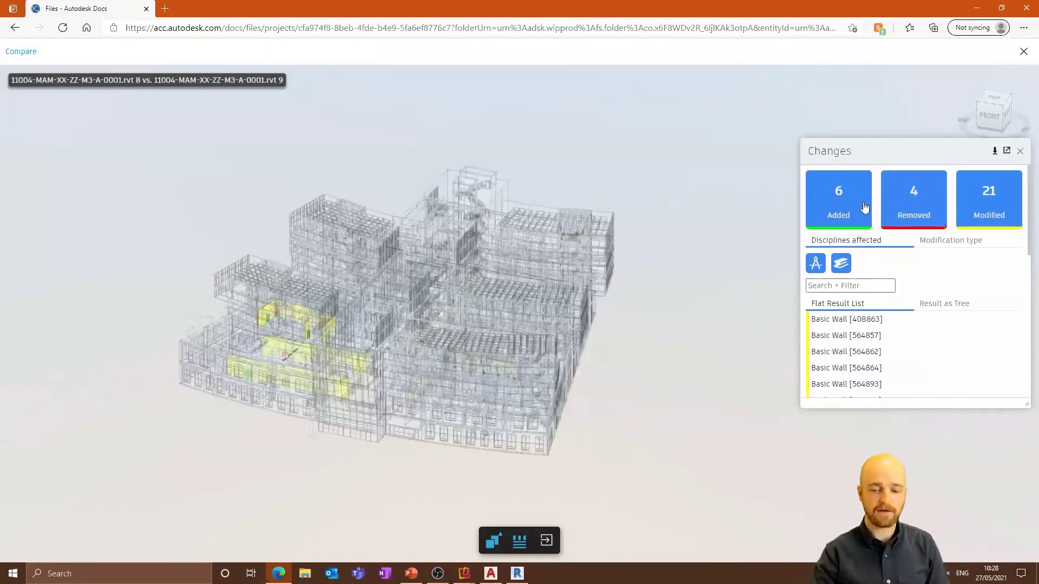
# Filter the changes to added elements only and orbit the model to inspect them
pyautogui.click(897, 206)
pyautogui.click(969, 207)
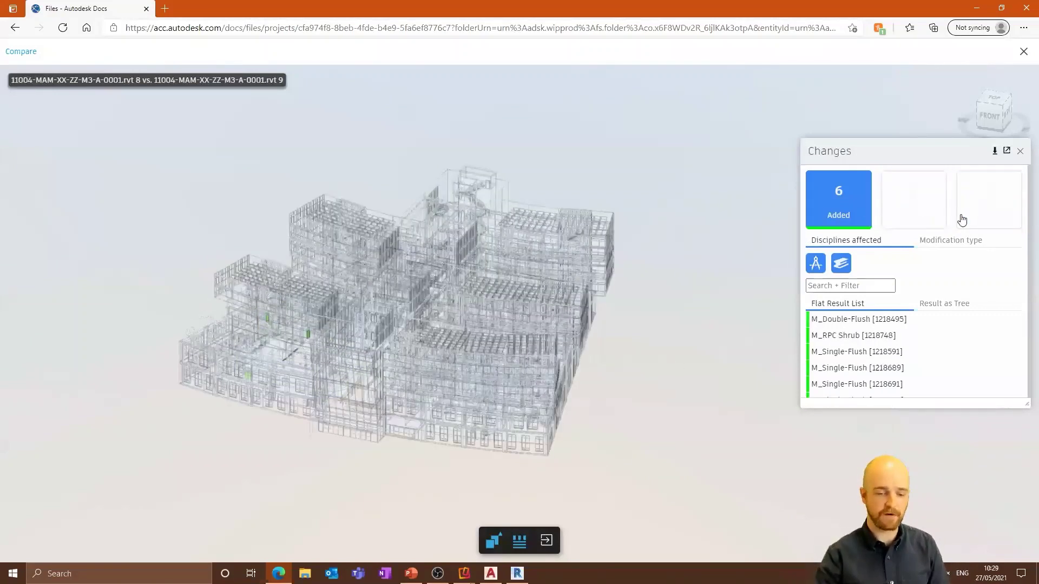
pyautogui.scroll(5, 368, 343)
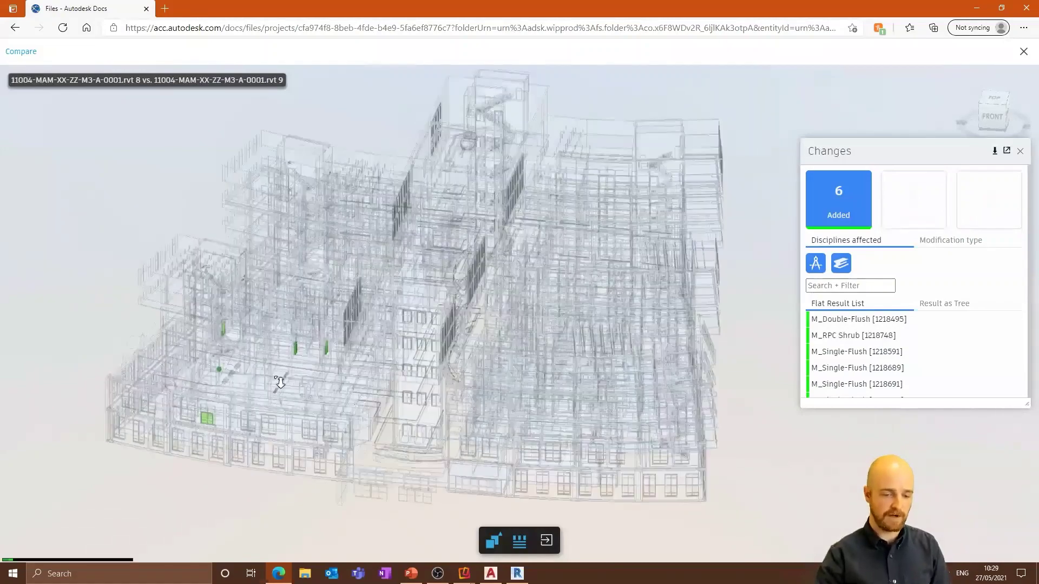
pyautogui.scroll(-5, 380, 347)
pyautogui.moveTo(381, 347); pyautogui.dragTo(321, 365)
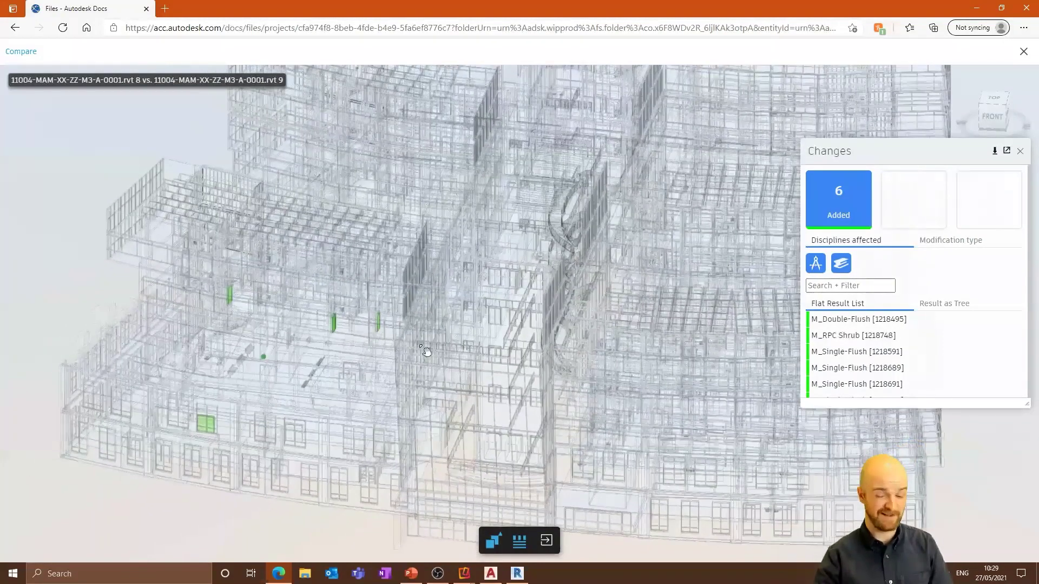
pyautogui.scroll(1, 321, 365)
# Show only the 21 modified elements and hide the second discipline, leaving Architecture
pyautogui.click(839, 215)
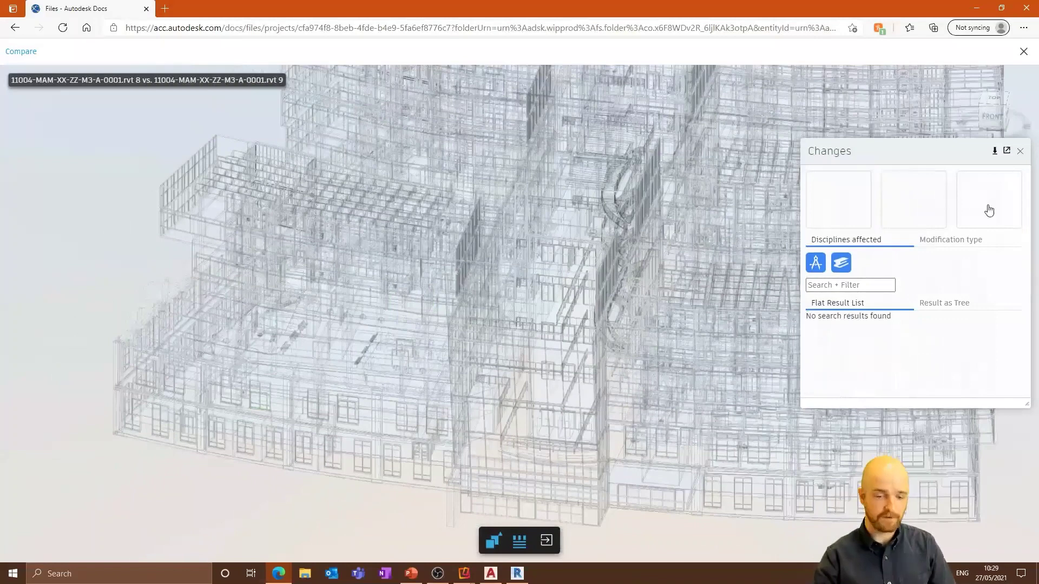
pyautogui.click(988, 210)
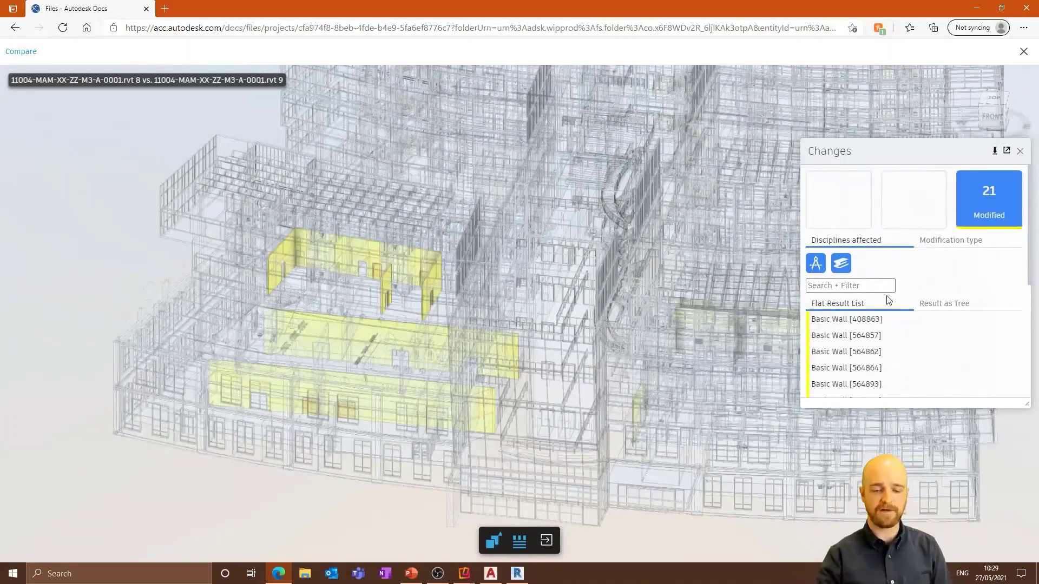
pyautogui.scroll(-4, 519, 299)
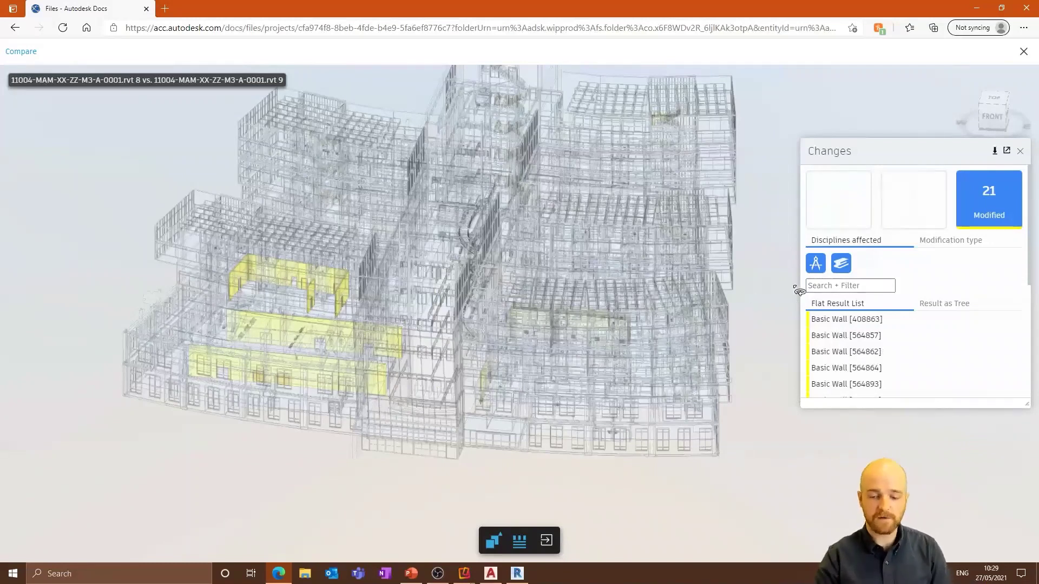
pyautogui.click(841, 267)
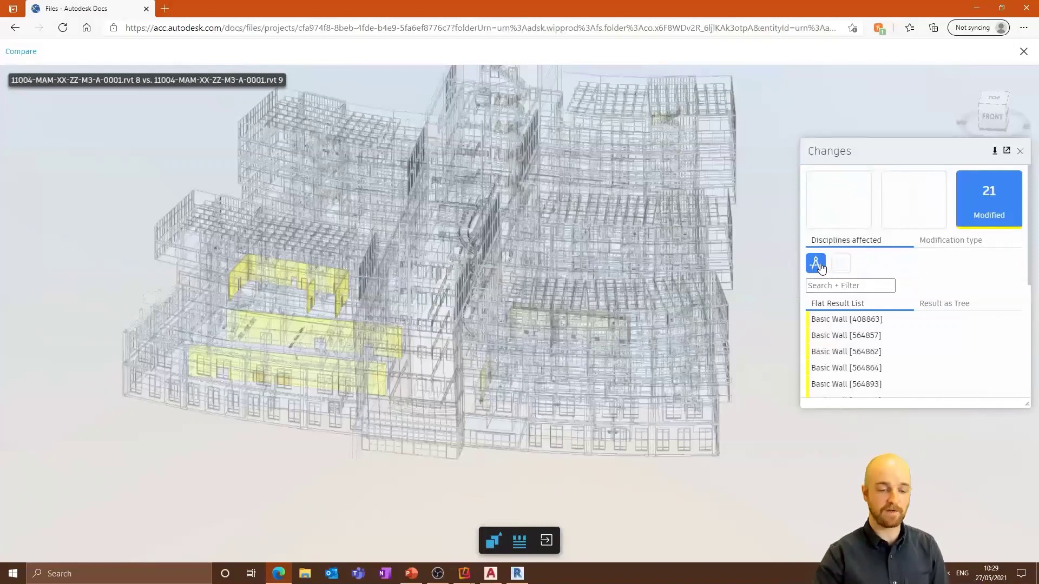
# Filter the changes to Doors and select M_Double-Flush [682698]
pyautogui.click(842, 286)
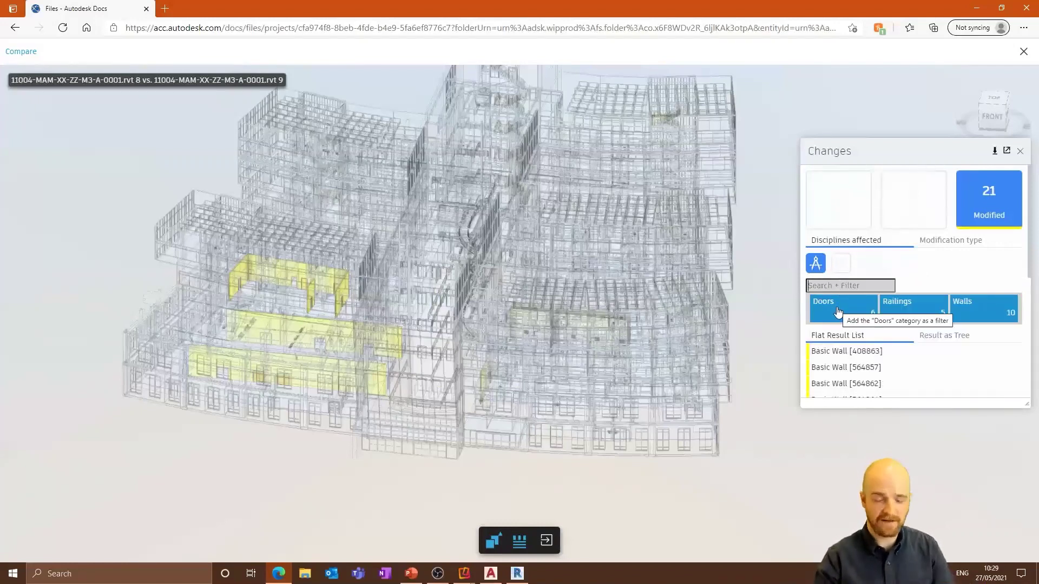
pyautogui.click(837, 311)
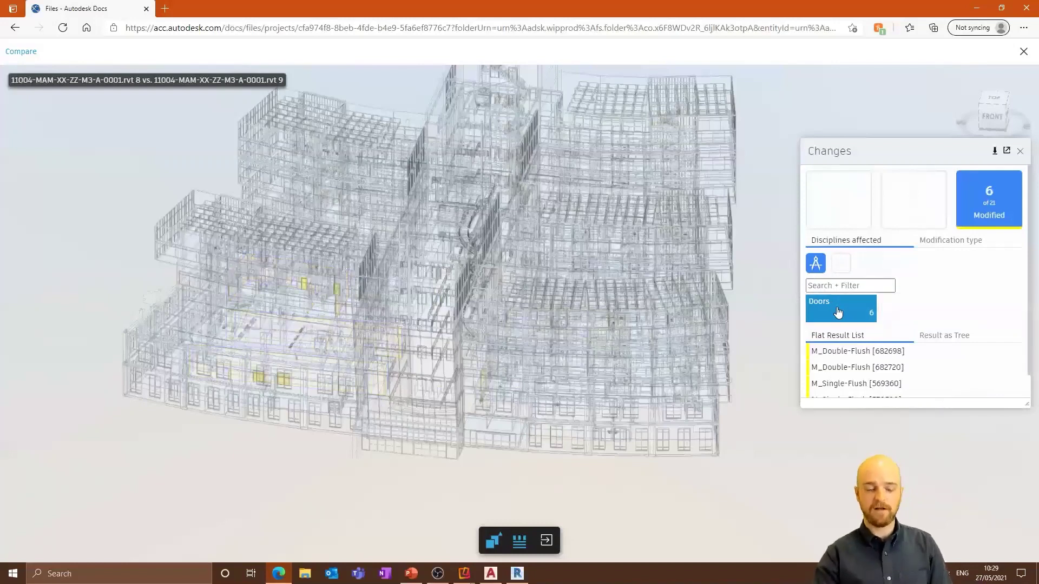
pyautogui.click(837, 353)
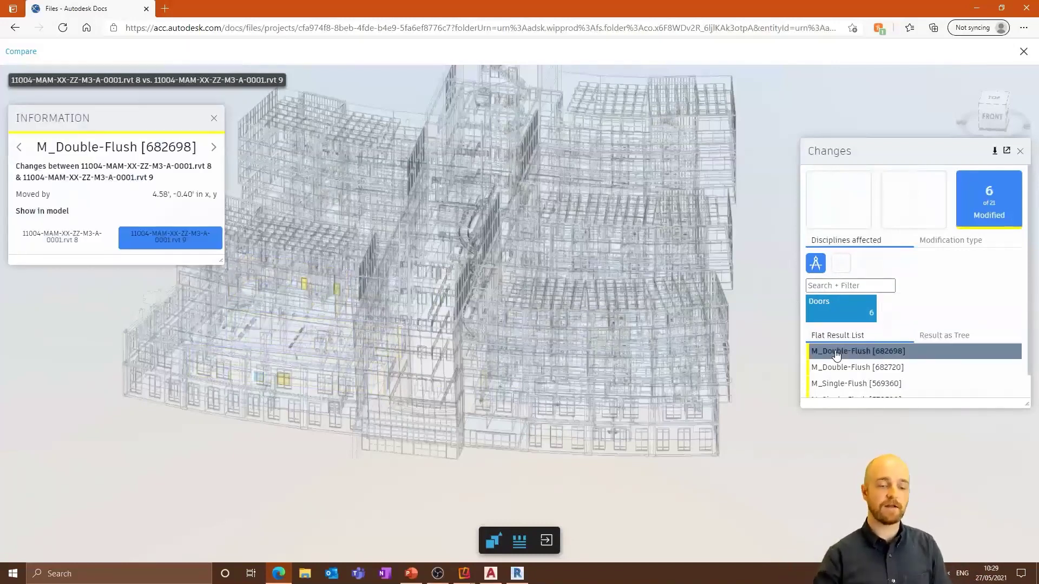
# Toggle the door between its rvt 8 and rvt 9 positions, then exit the comparison
pyautogui.click(87, 239)
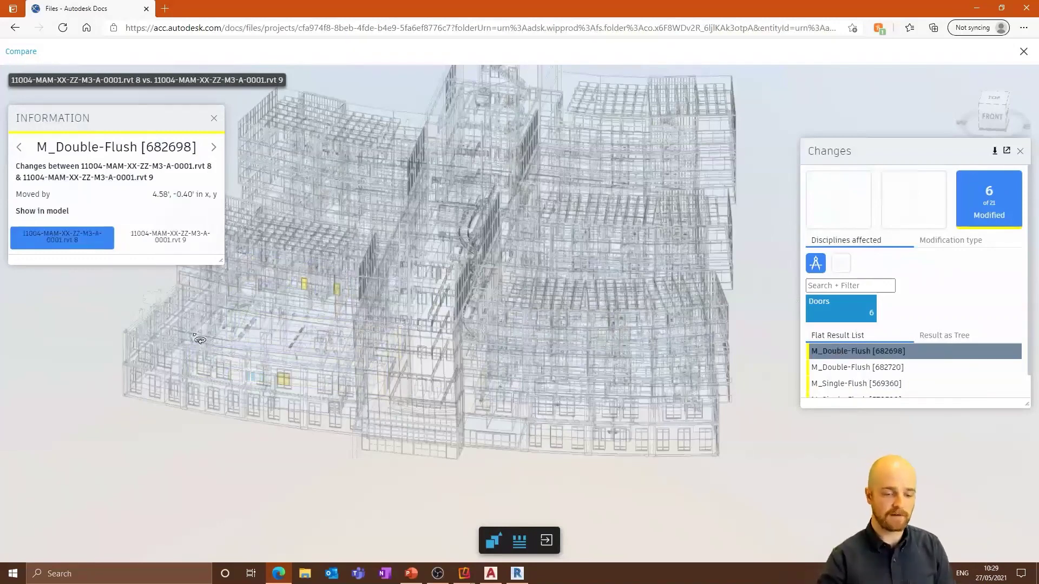
pyautogui.moveTo(225, 405); pyautogui.dragTo(302, 411)
pyautogui.scroll(10, 406, 379)
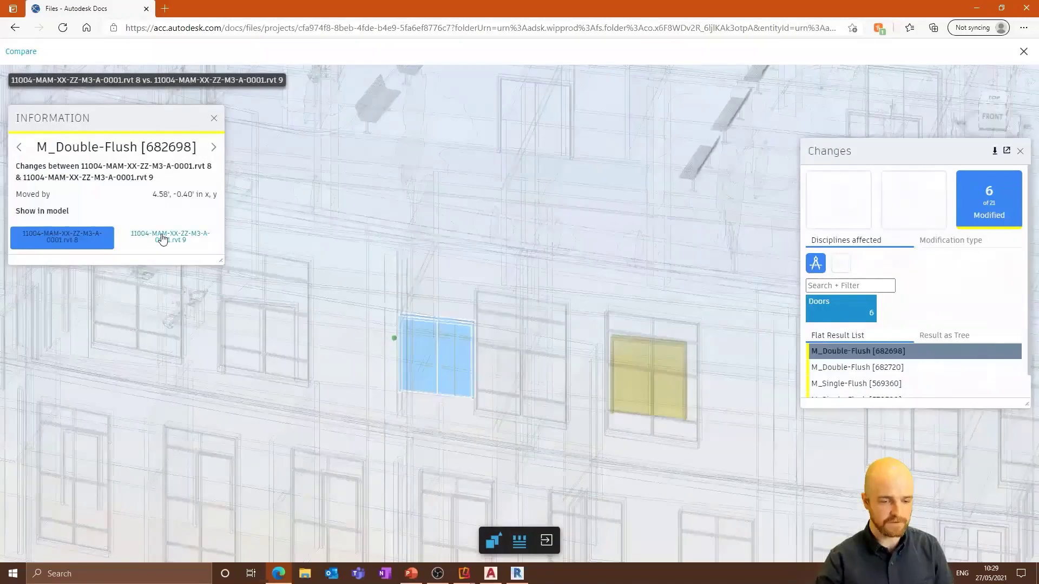
pyautogui.click(162, 238)
pyautogui.click(74, 238)
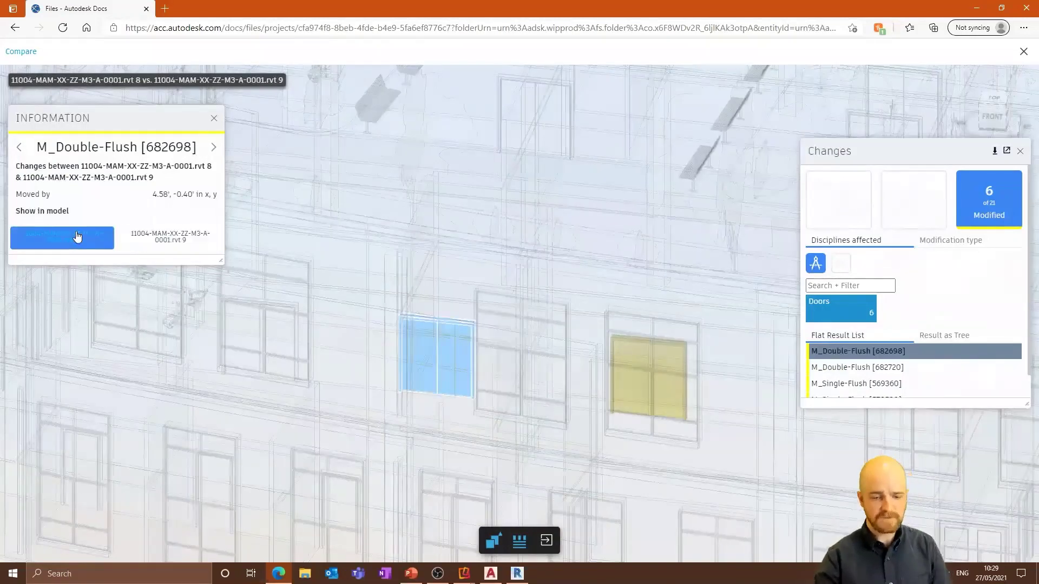
pyautogui.click(151, 239)
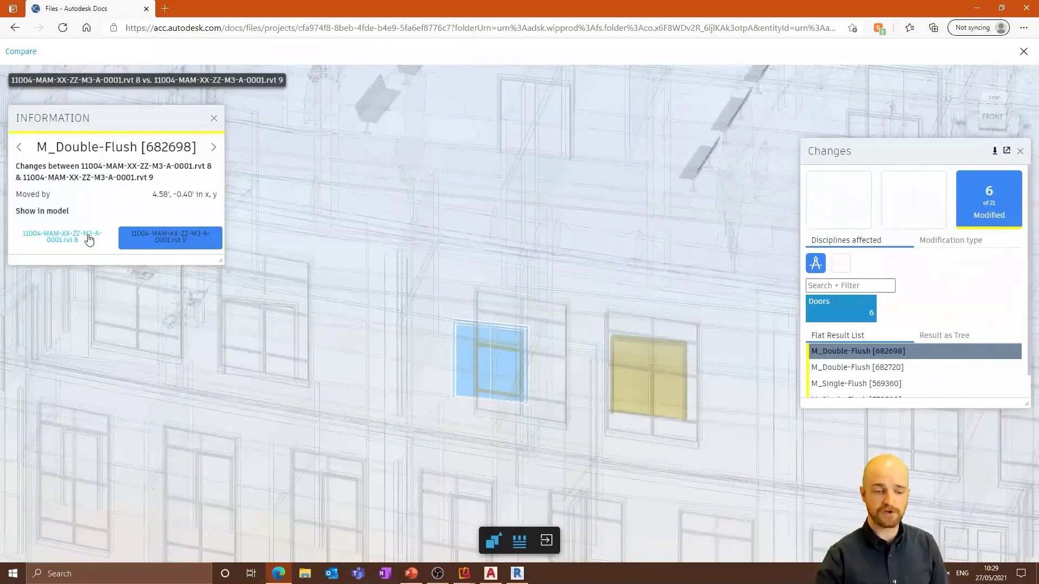
pyautogui.click(89, 240)
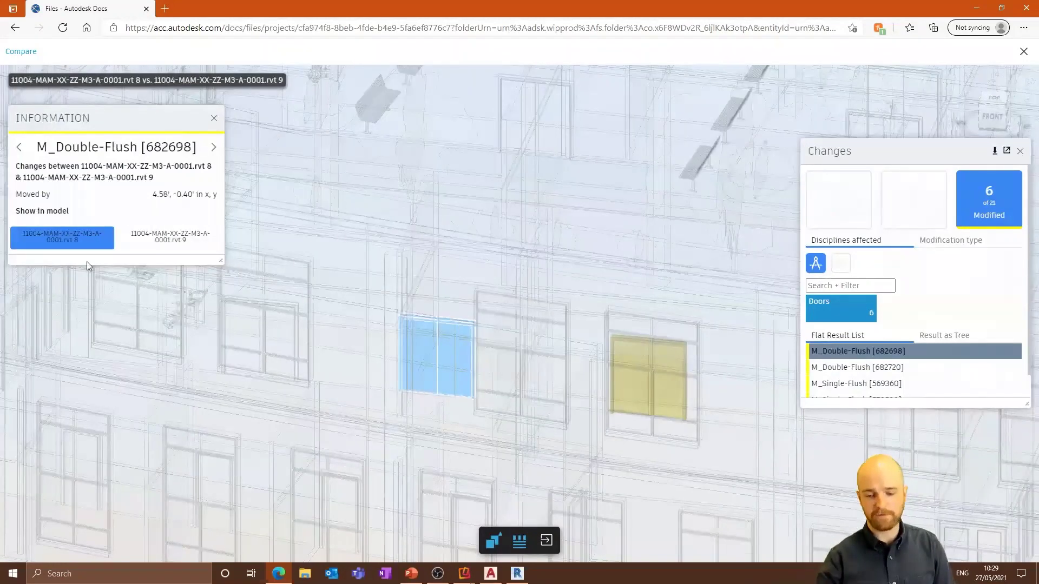
pyautogui.scroll(-3, 563, 368)
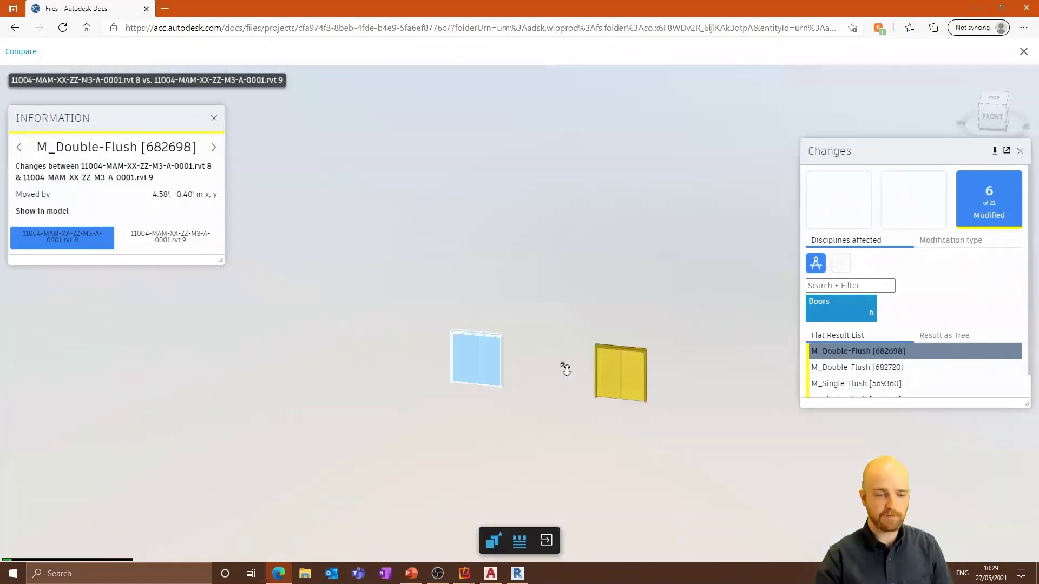
pyautogui.scroll(-5, 564, 369)
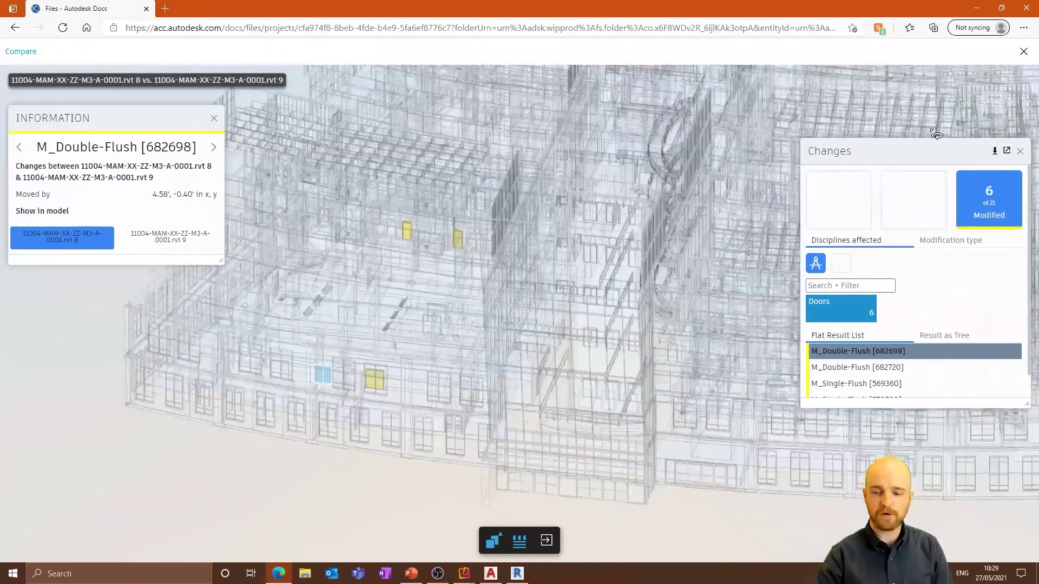
pyautogui.click(1024, 53)
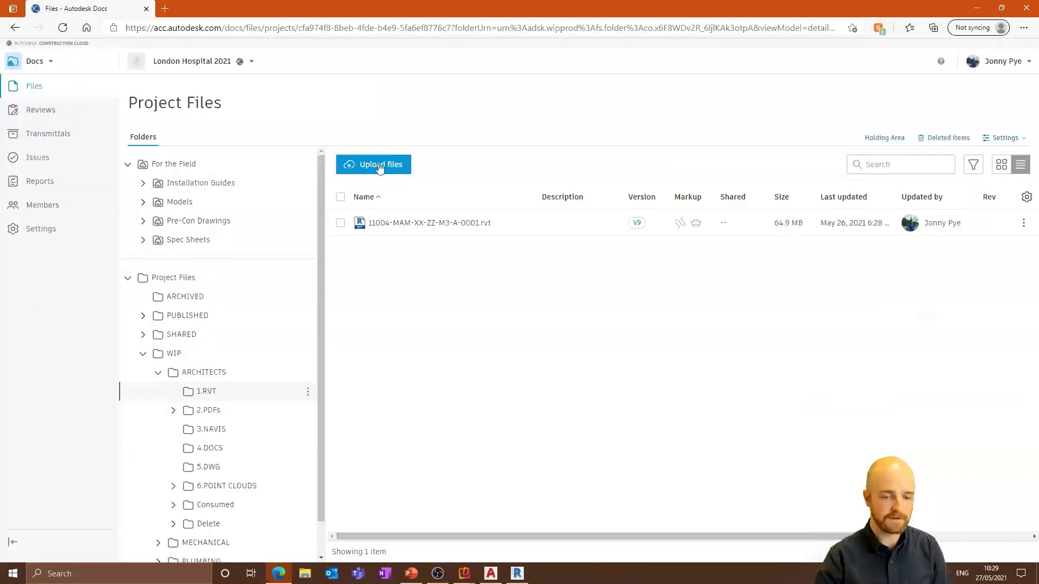
# Open the A-FP-101 1ST Floor Plan sheet and compare its v9 against v8
pyautogui.click(390, 224)
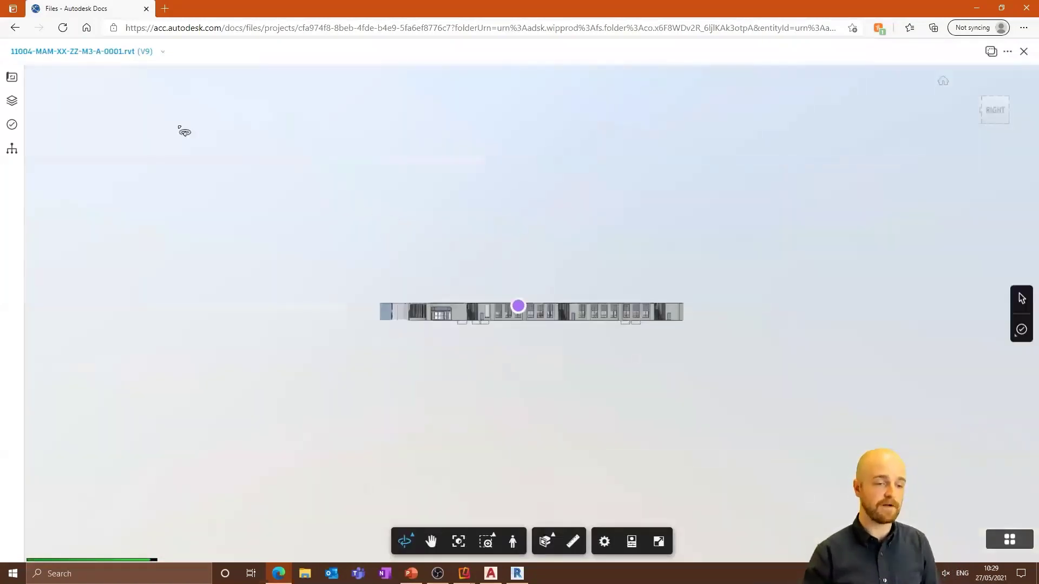
pyautogui.click(12, 77)
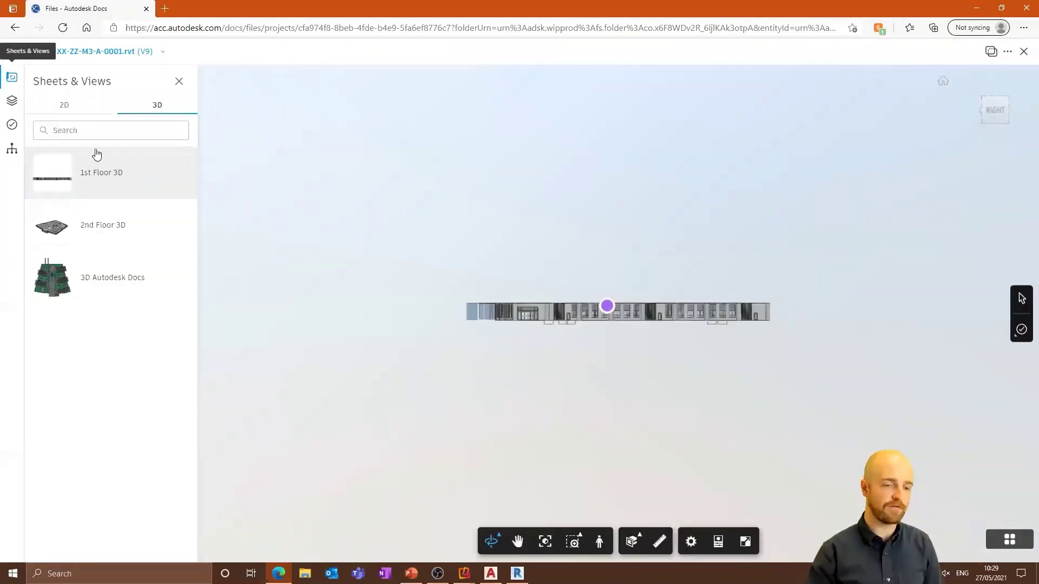
pyautogui.click(66, 111)
pyautogui.click(88, 176)
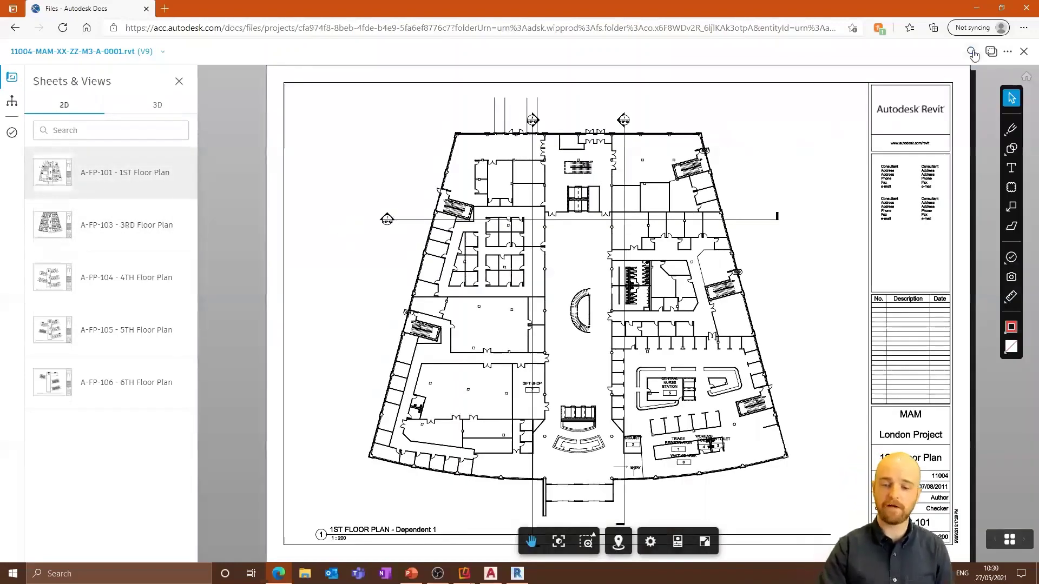
pyautogui.click(991, 52)
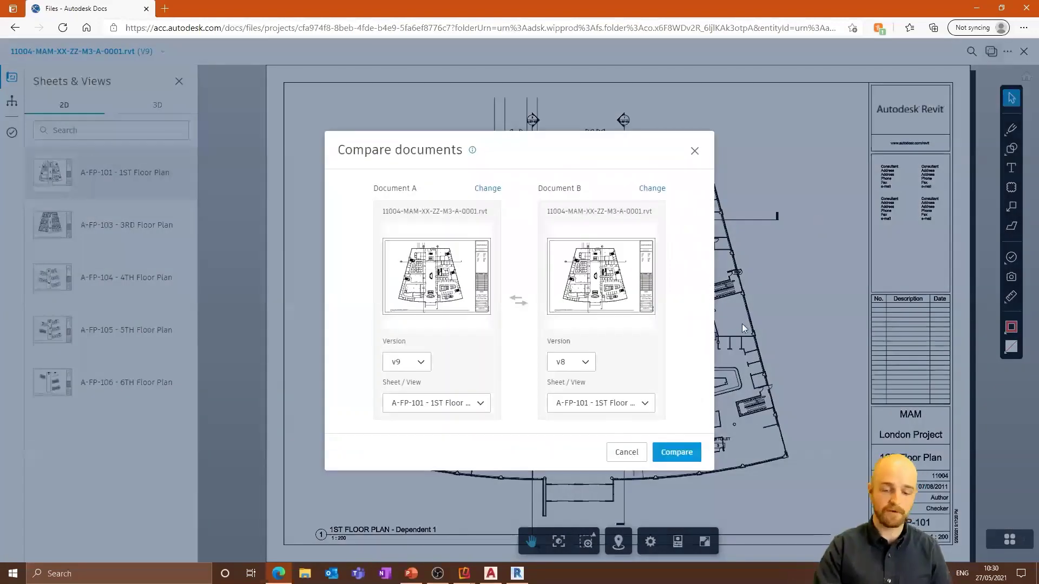
pyautogui.click(685, 453)
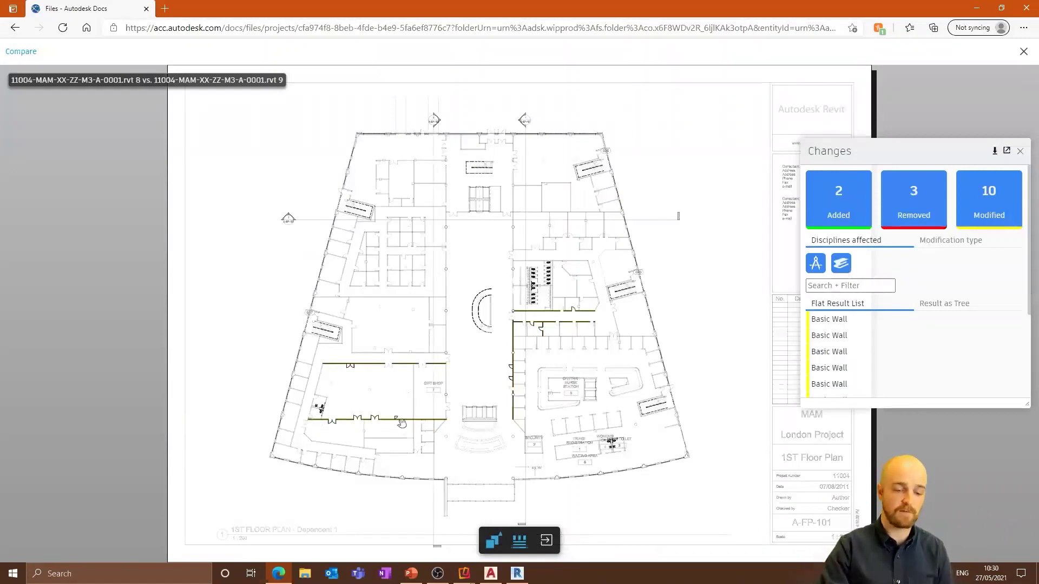
# Filter to modified Doors, toggle the double-flush door between rvt 8 and rvt 9, then exit
pyautogui.scroll(2, 341, 433)
pyautogui.scroll(3, 342, 433)
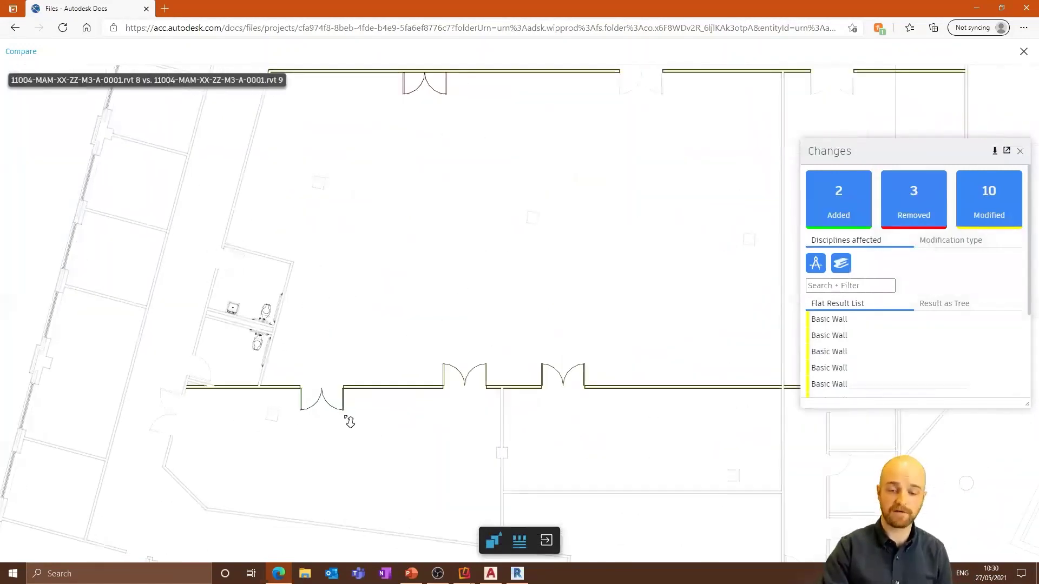
pyautogui.click(923, 213)
pyautogui.click(848, 213)
pyautogui.click(836, 308)
pyautogui.click(837, 351)
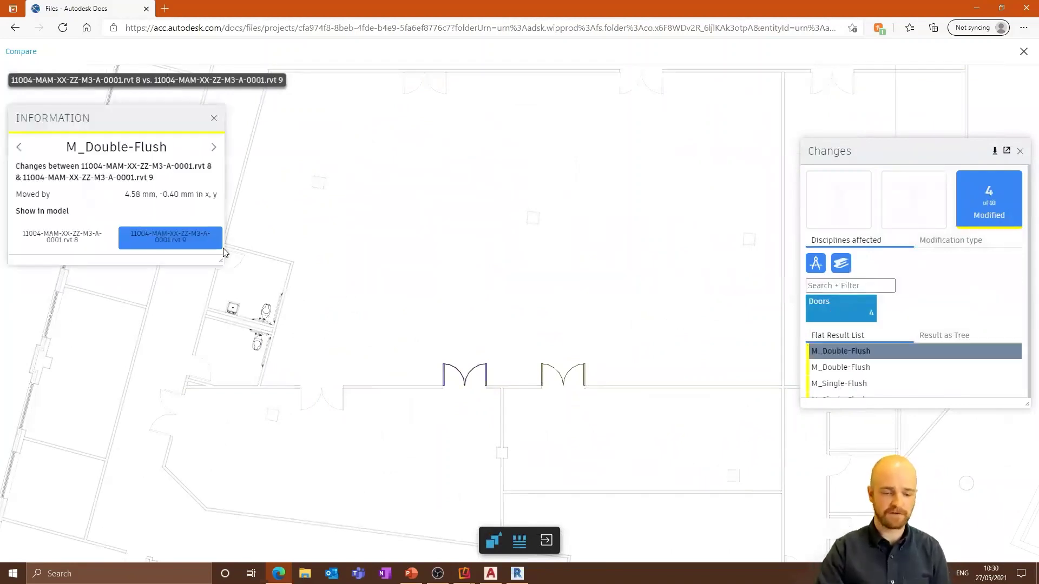
pyautogui.click(103, 241)
pyautogui.click(145, 241)
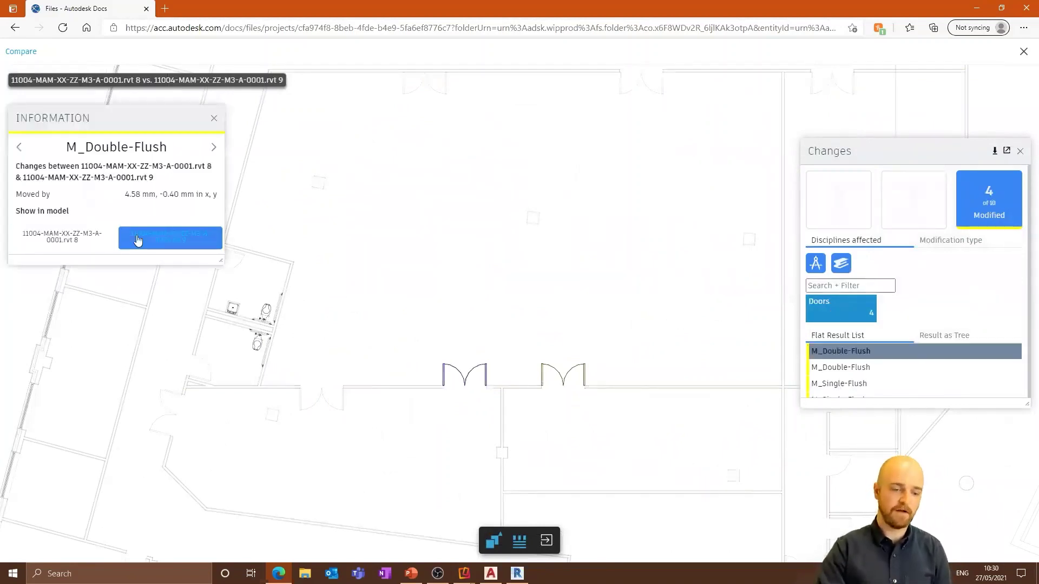
pyautogui.click(86, 235)
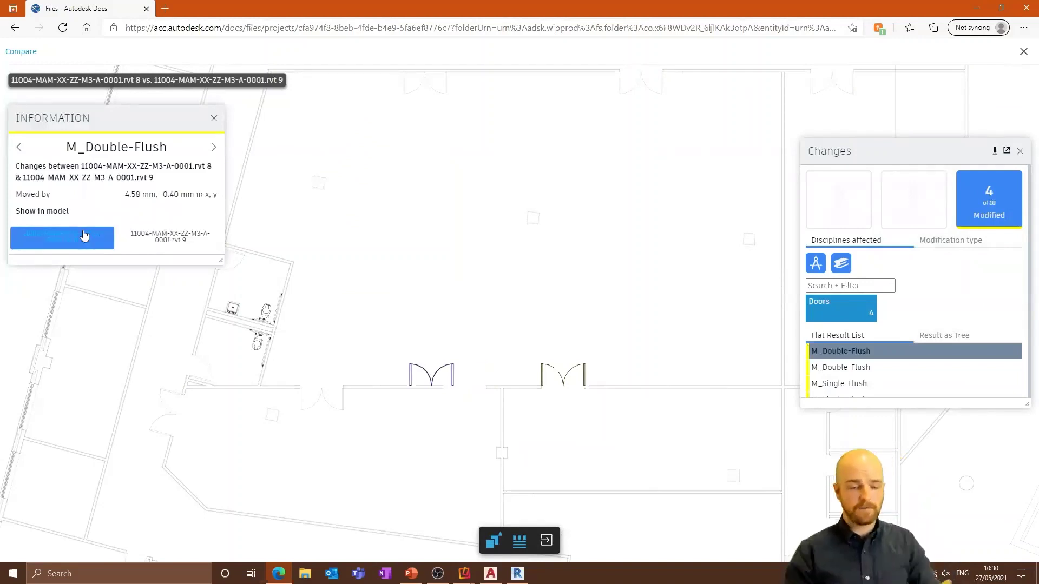
pyautogui.click(1023, 52)
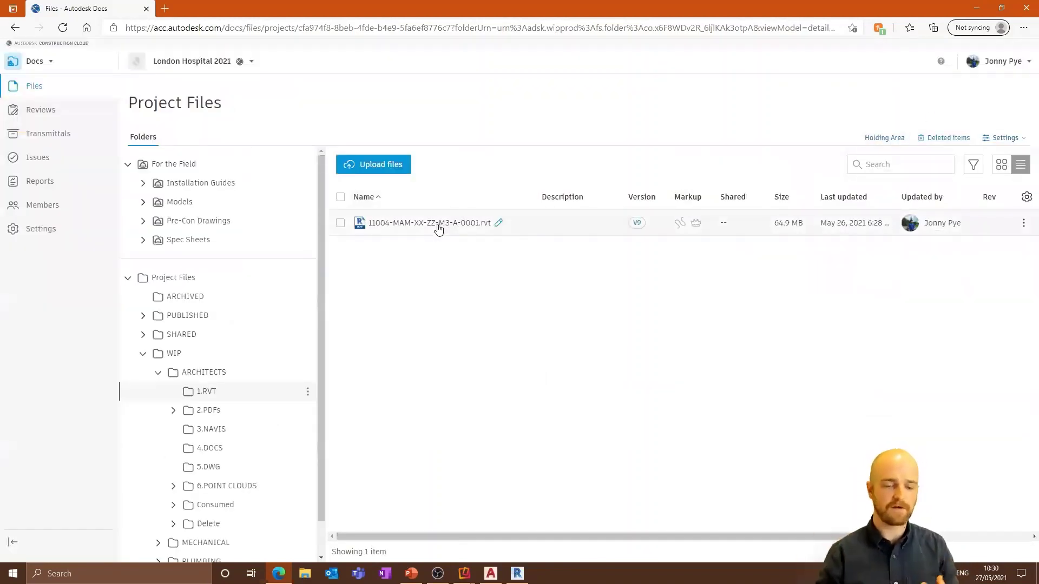
# Reopen the model in the '3D Autodesk Docs' view and dismiss the navigation help
pyautogui.click(437, 229)
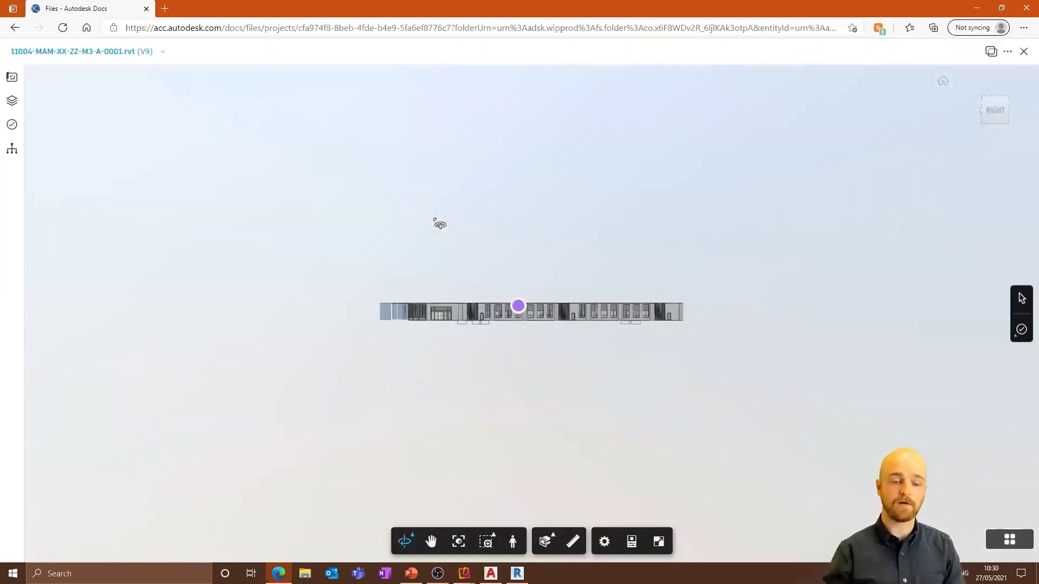
pyautogui.click(11, 77)
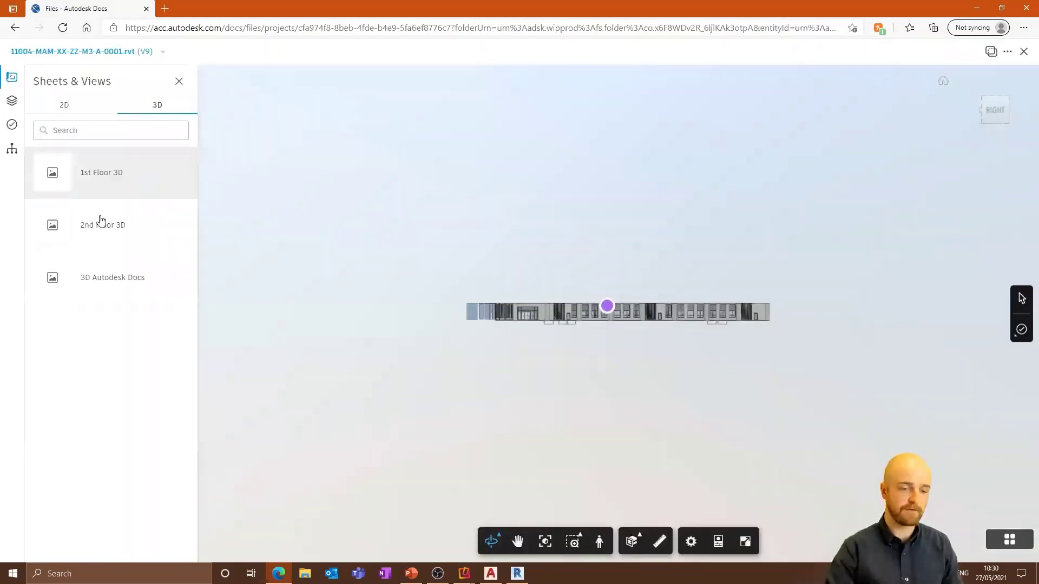
pyautogui.click(106, 271)
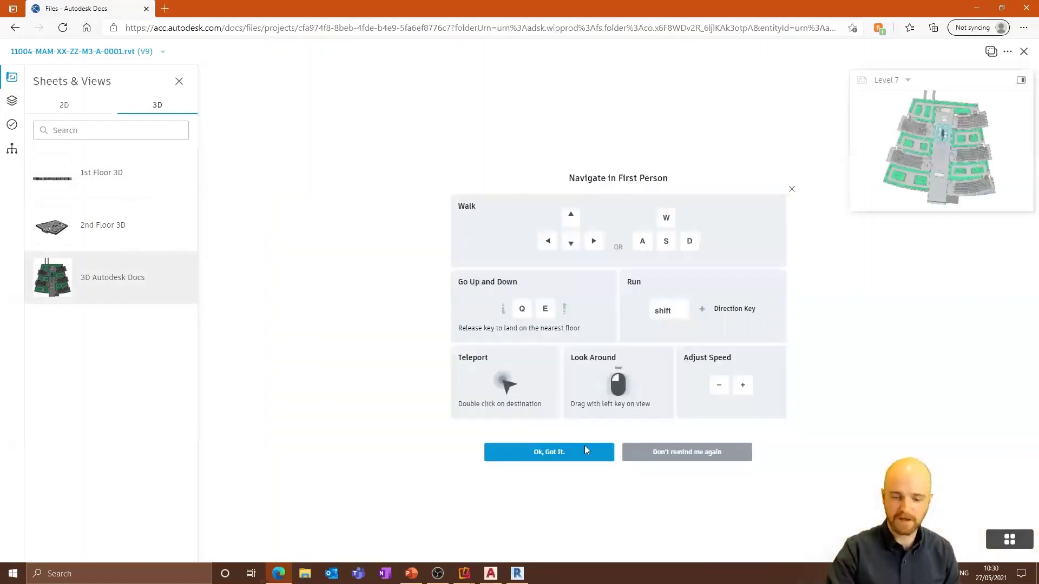
pyautogui.click(575, 461)
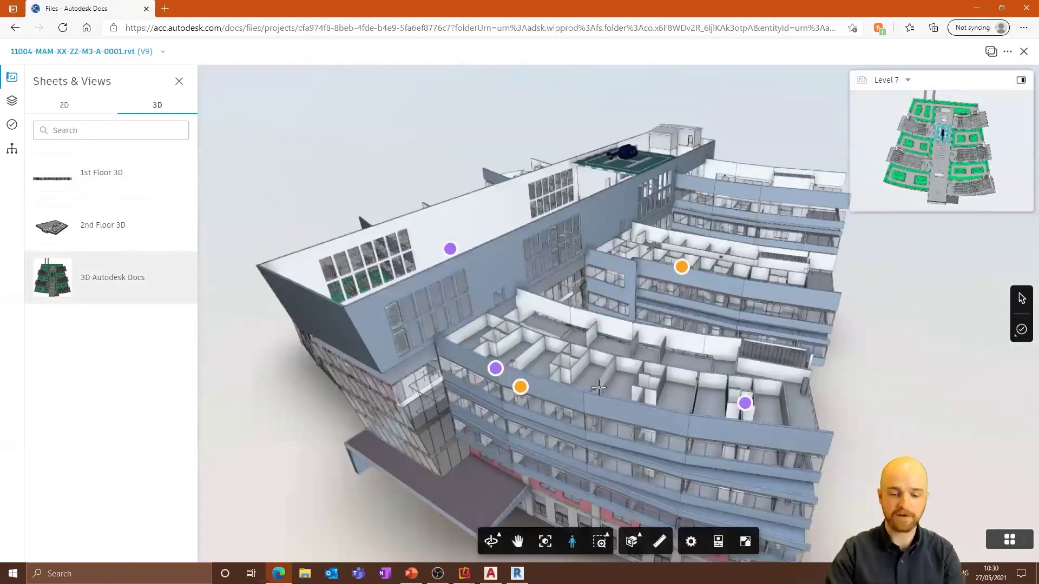
# Walk forward over the floors, drop to a lower building level, then close the viewer
pyautogui.press('w')
pyautogui.press('w')
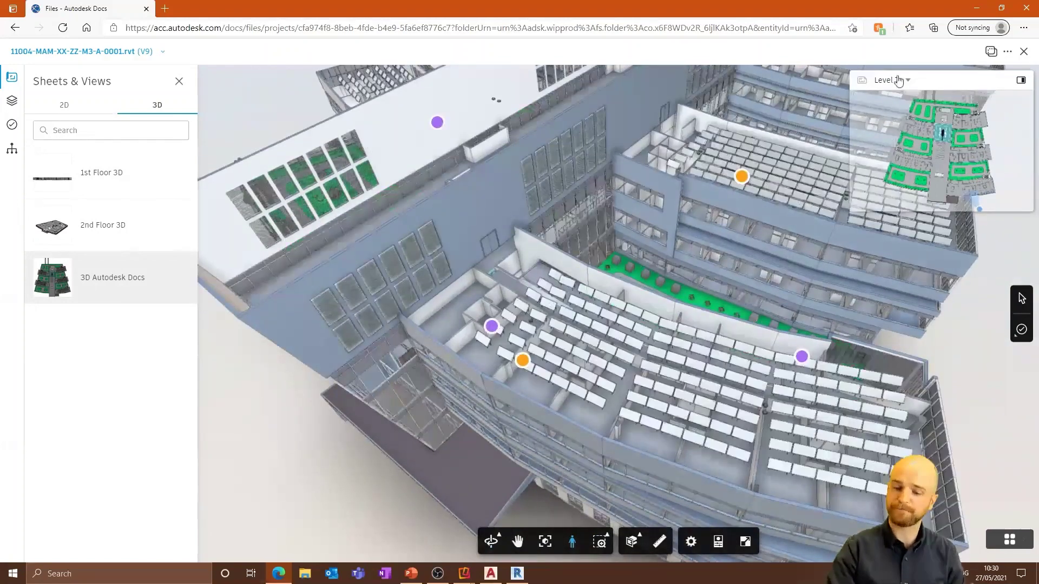
pyautogui.click(887, 80)
pyautogui.click(882, 142)
pyautogui.click(891, 147)
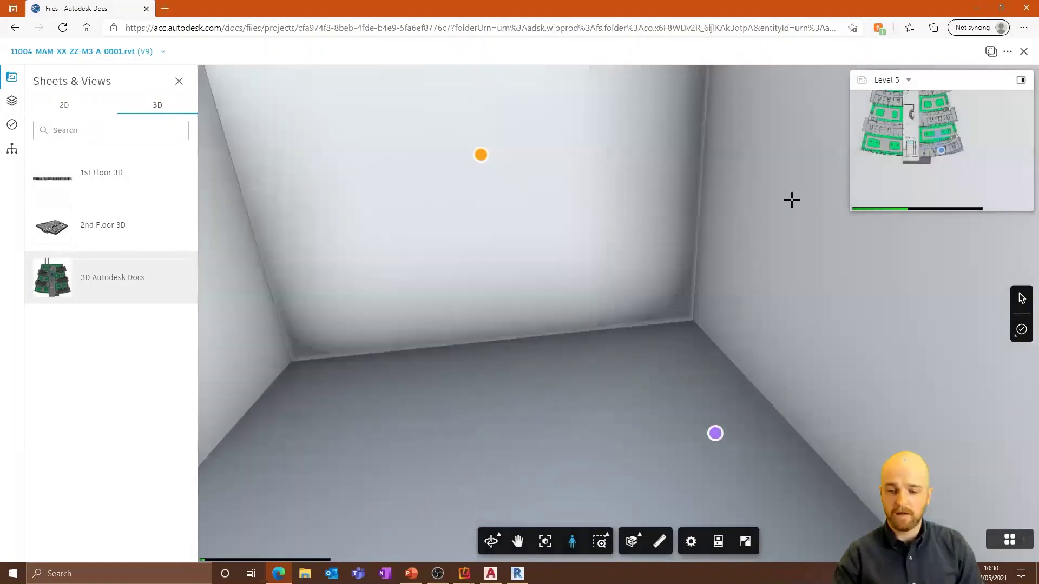
pyautogui.click(1025, 54)
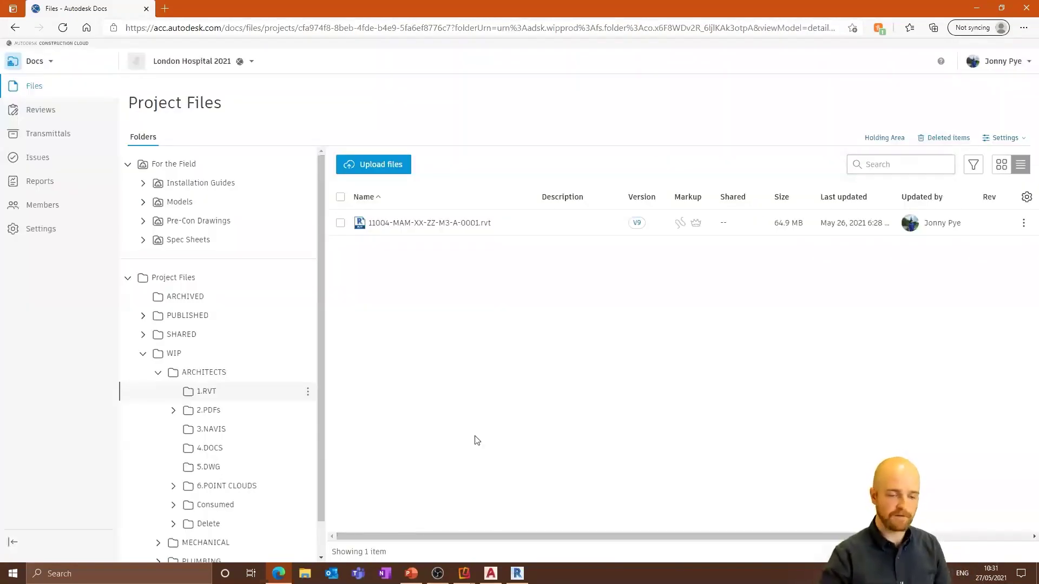
# Open 2.PDFs > Issue 1 and view the 1ST Floor Plan PDF drawing
pyautogui.click(221, 415)
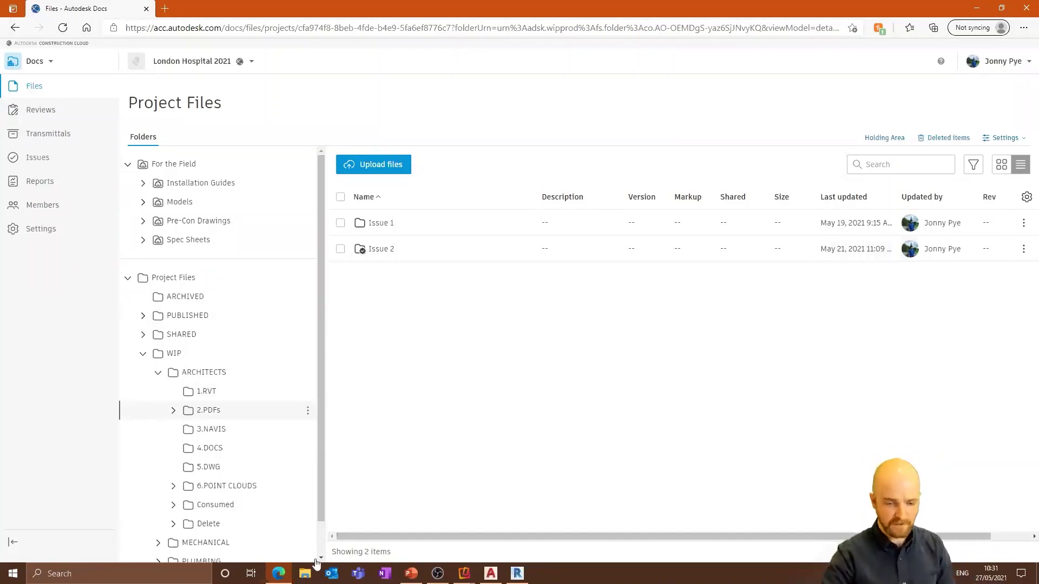
pyautogui.click(307, 576)
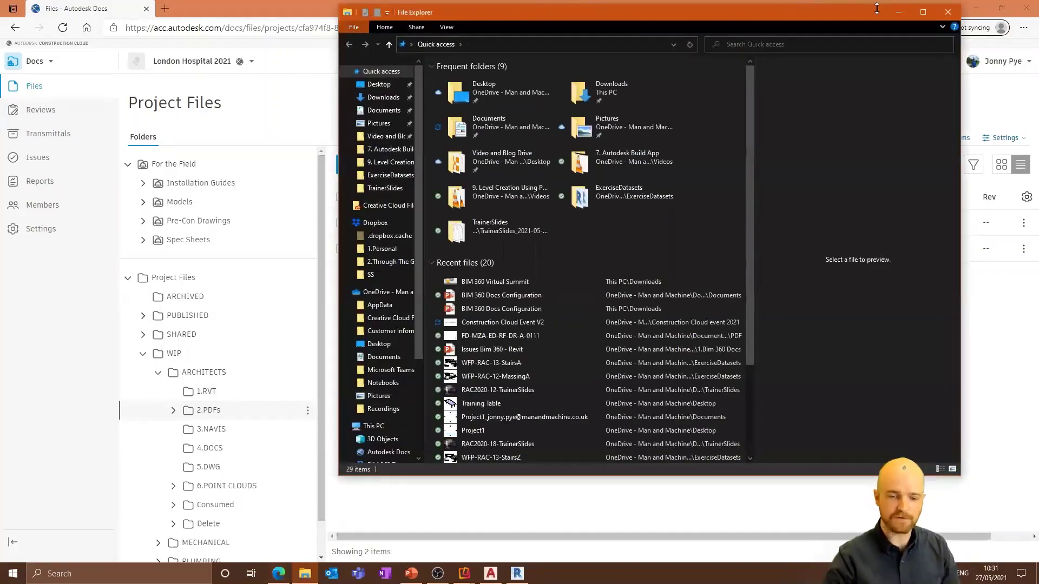
pyautogui.click(899, 9)
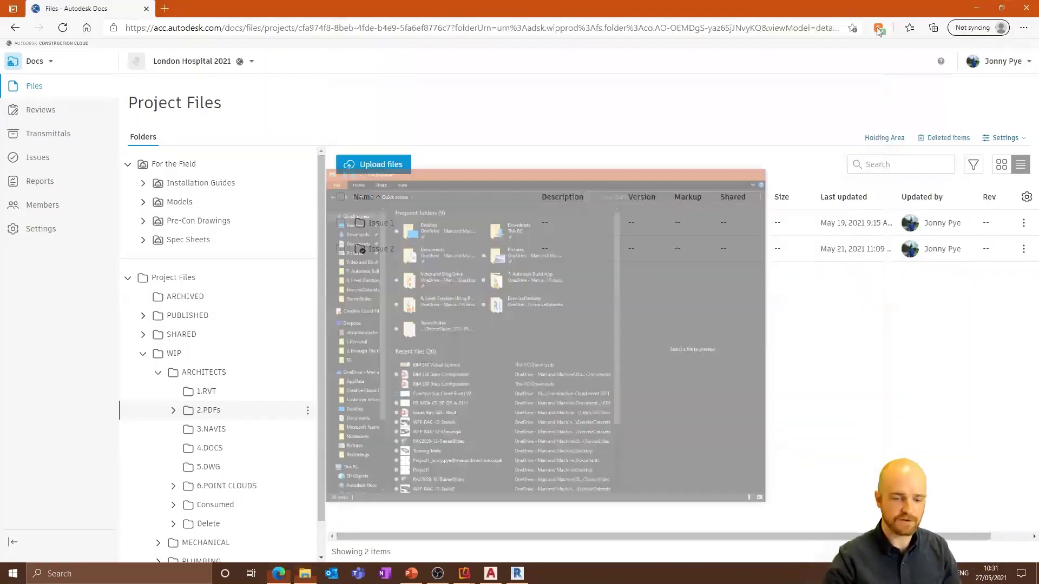
pyautogui.click(383, 223)
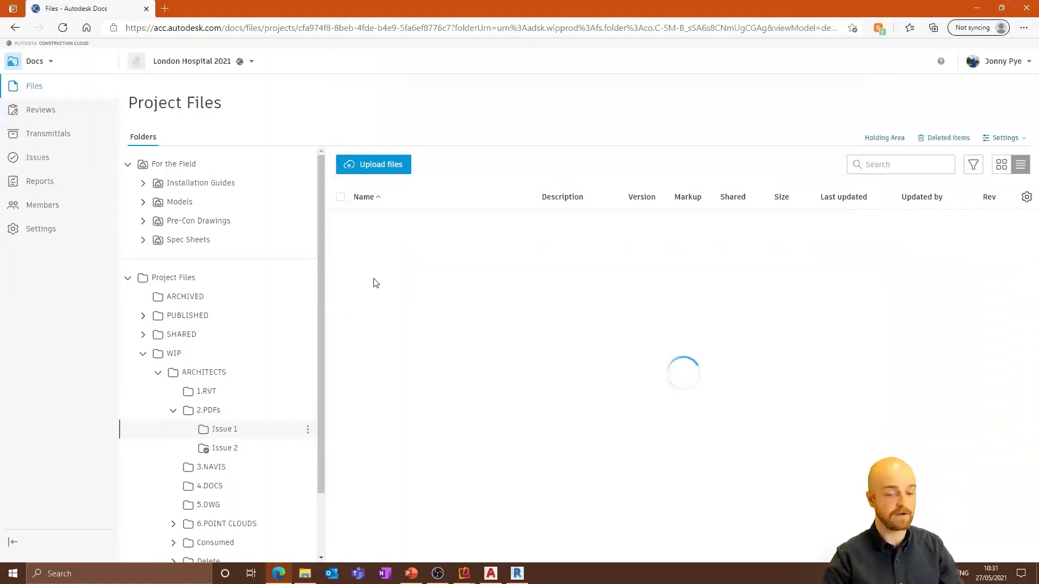
pyautogui.click(400, 277)
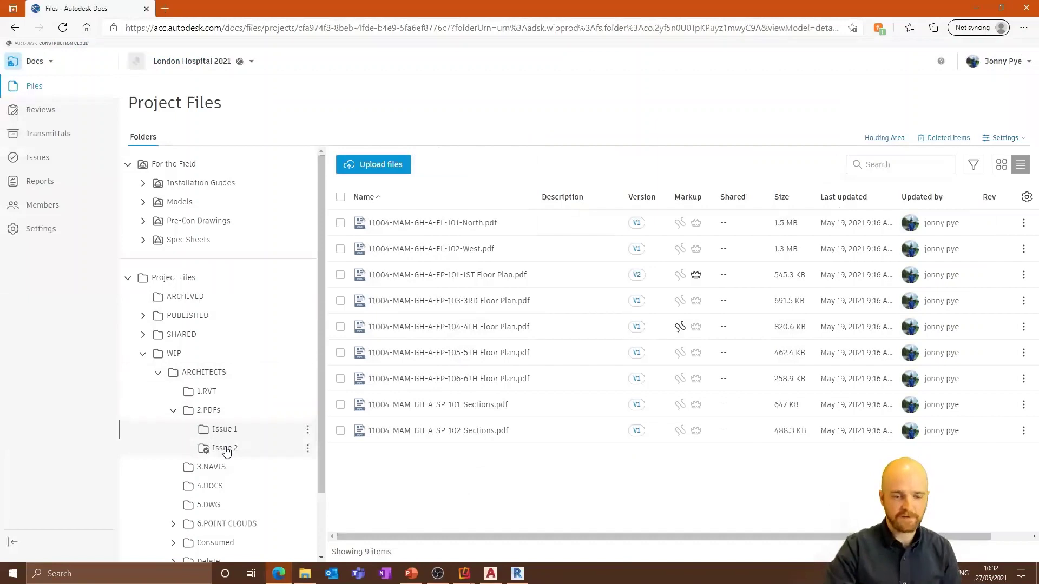
# Select Issue 2 in Docs and browse File Explorer to Construction Cloud event 2021 > PDF Datasets
pyautogui.click(249, 443)
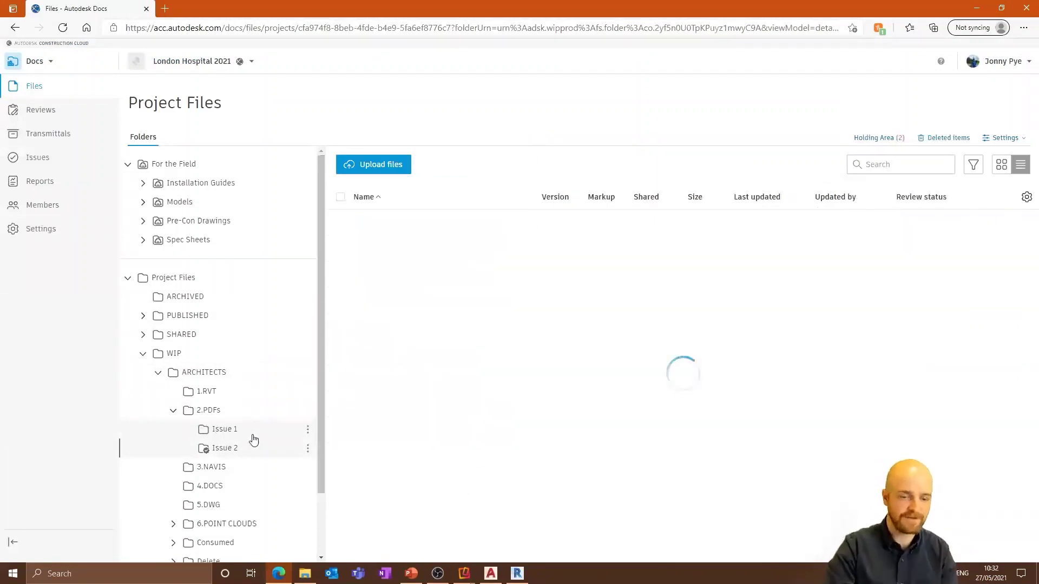
pyautogui.click(302, 575)
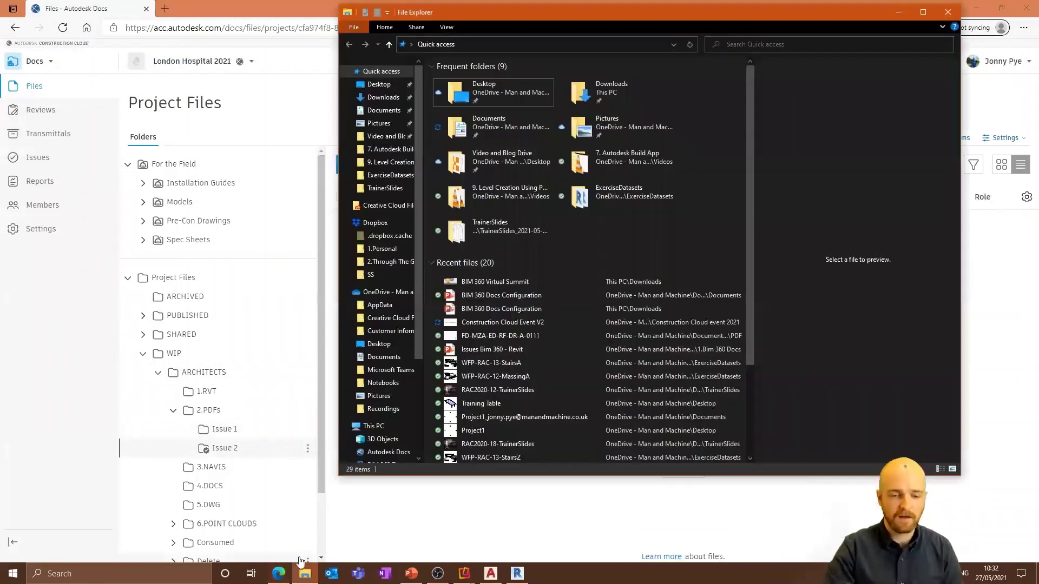
pyautogui.click(397, 111)
pyautogui.doubleClick(488, 79)
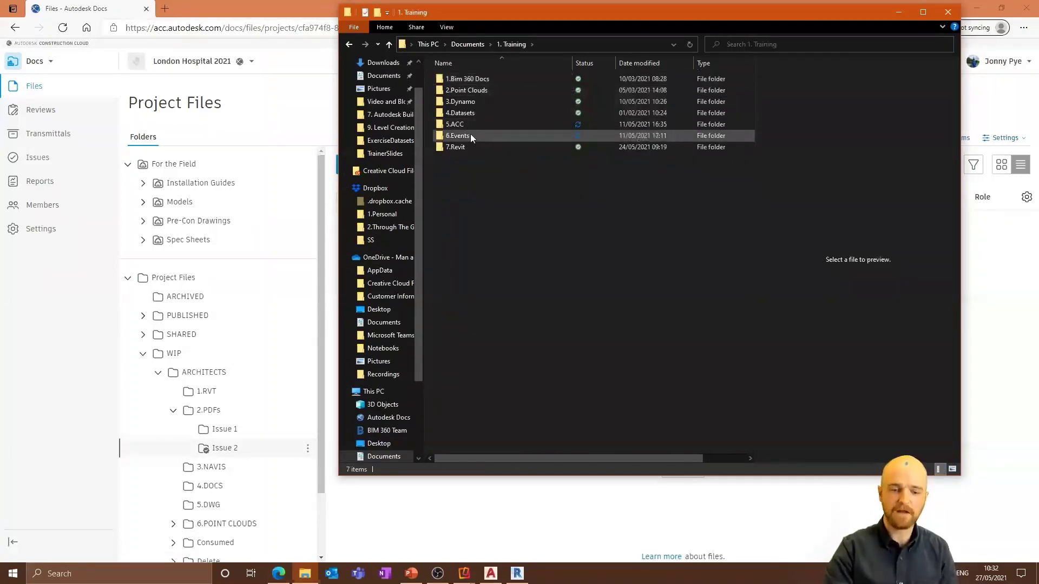
pyautogui.doubleClick(470, 135)
pyautogui.doubleClick(483, 90)
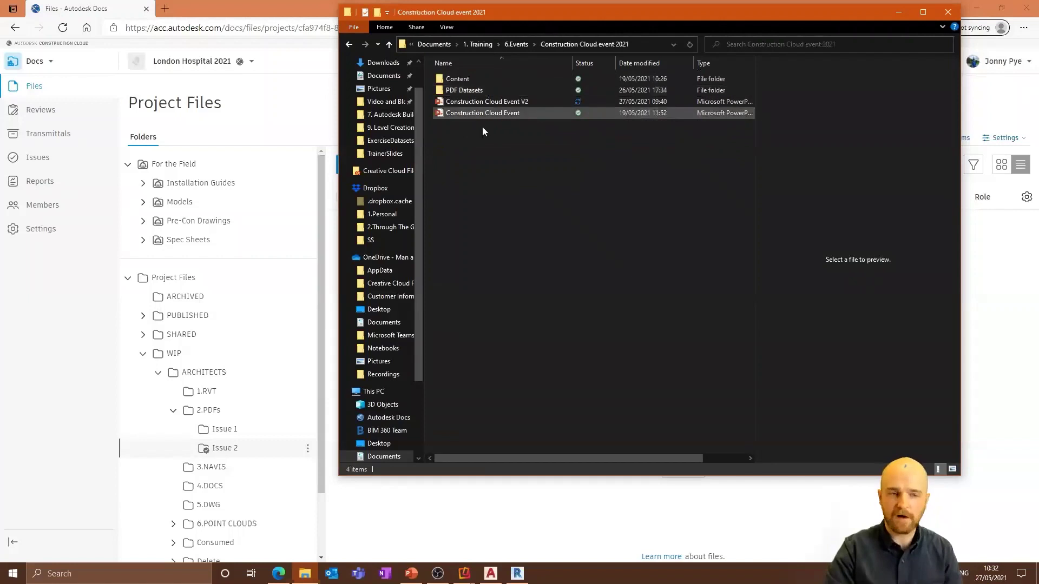
pyautogui.doubleClick(471, 79)
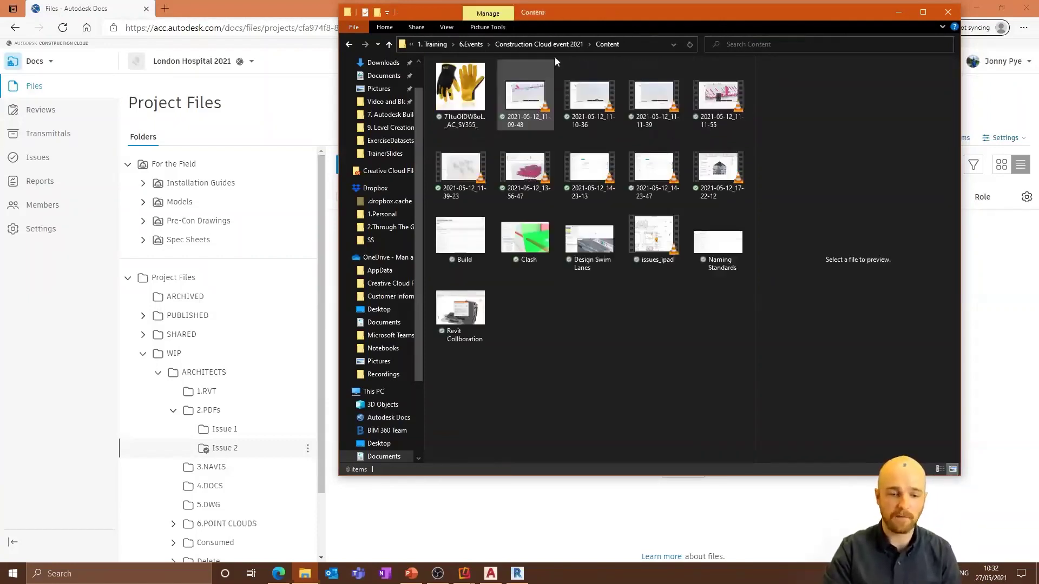
pyautogui.click(350, 45)
pyautogui.doubleClick(456, 93)
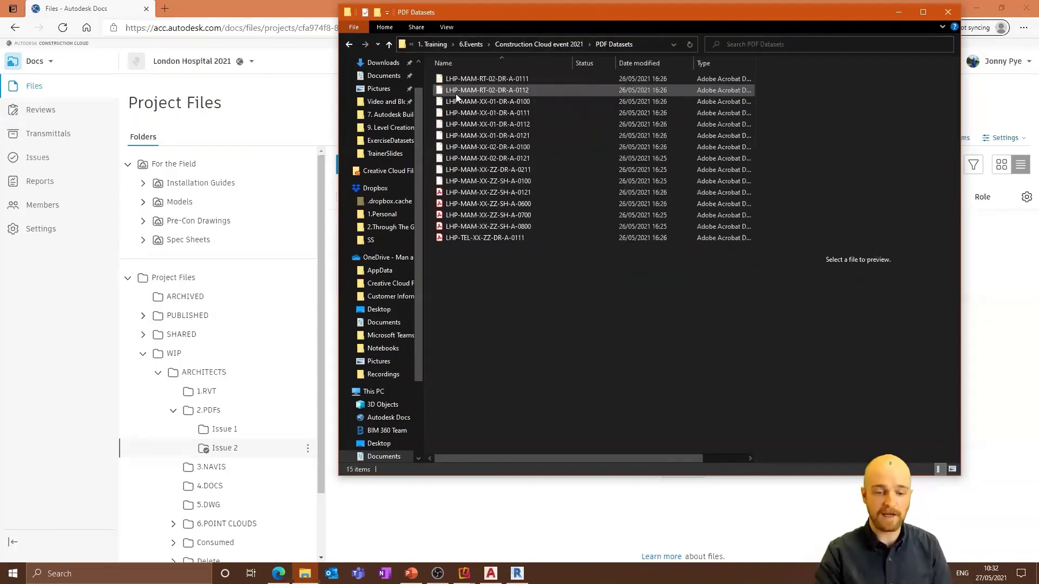
# Drag all 15 PDFs from PDF Datasets into the Issue 2 folder
pyautogui.moveTo(557, 15); pyautogui.dragTo(771, 93)
pyautogui.click(704, 158)
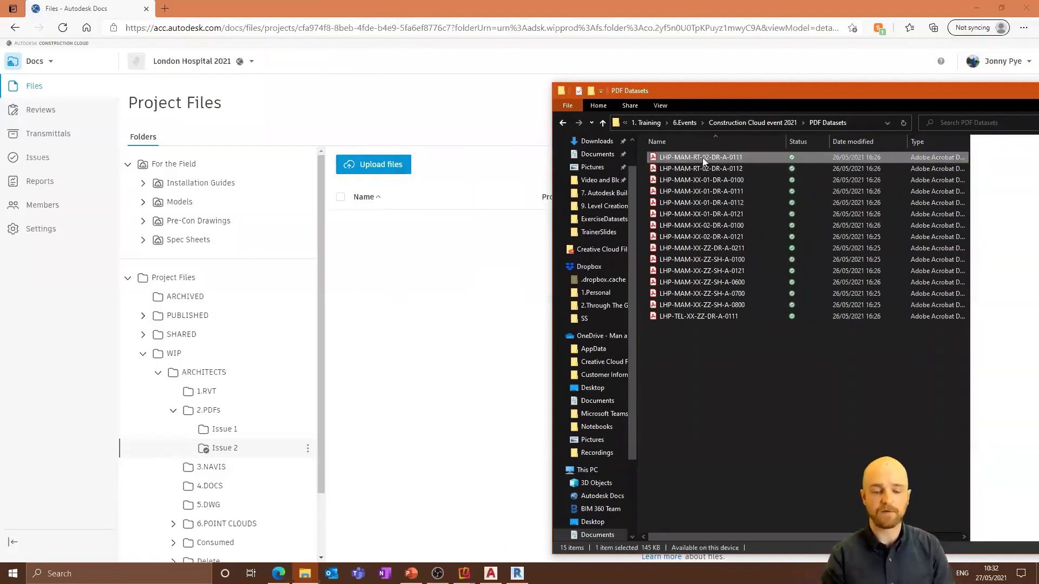
pyautogui.keyDown('shift'); pyautogui.click(718, 316); pyautogui.keyUp('shift')
pyautogui.moveTo(707, 203)
pyautogui.mouseDown()
pyautogui.moveTo(568, 230)
pyautogui.moveTo(456, 303)
pyautogui.moveTo(451, 329)
pyautogui.mouseUp()
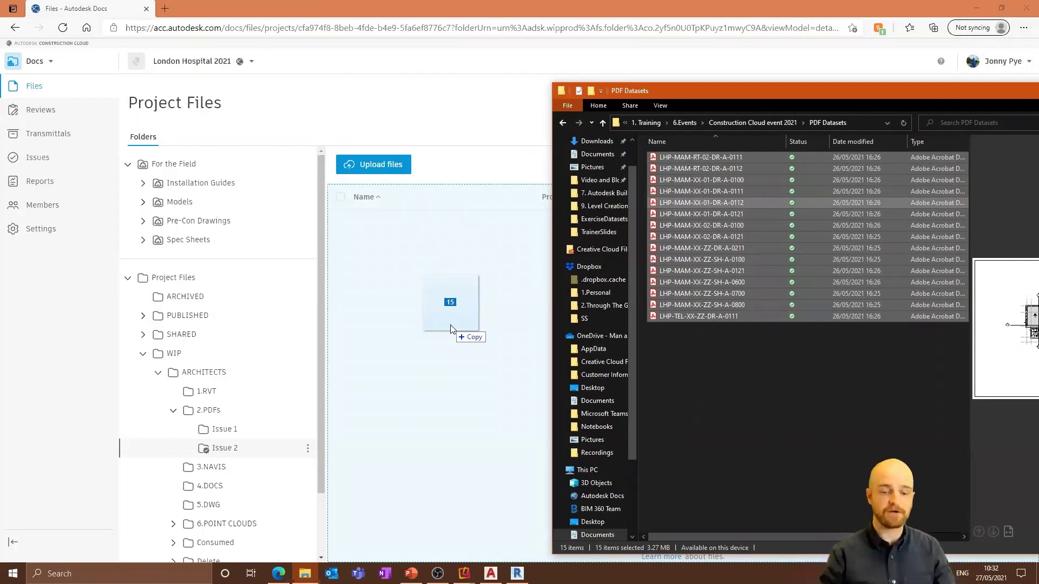
pyautogui.moveTo(451, 329); pyautogui.dragTo(425, 337)
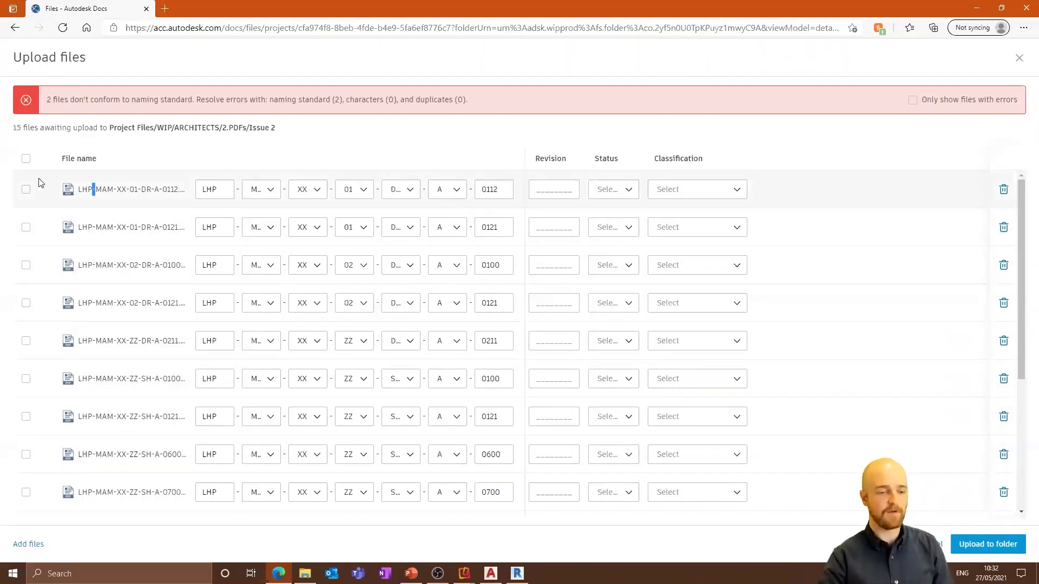
# Give all 15 files Revision P1, Status S1 and Classification FI_60_20
pyautogui.click(26, 158)
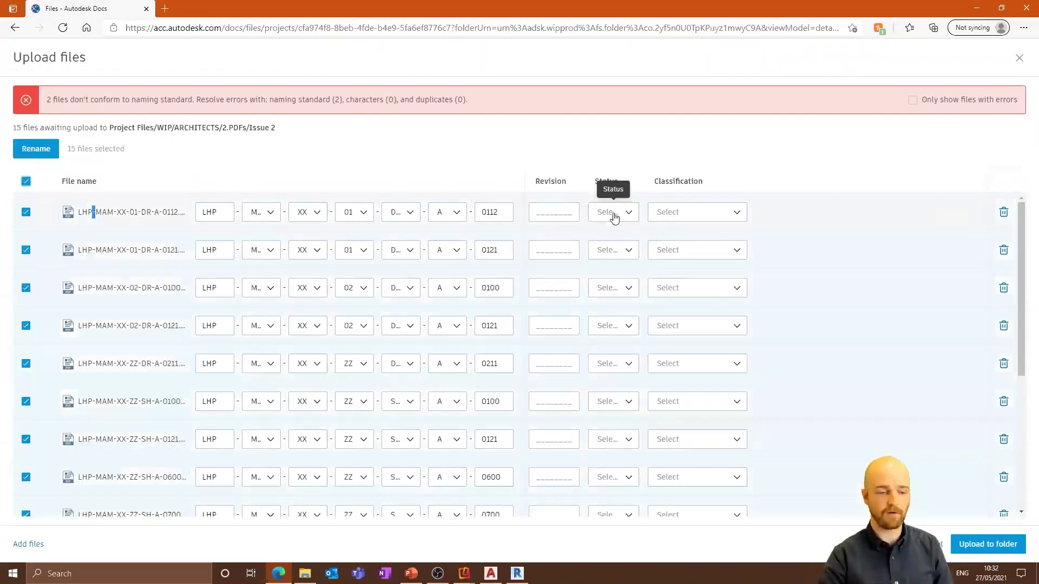
pyautogui.click(36, 149)
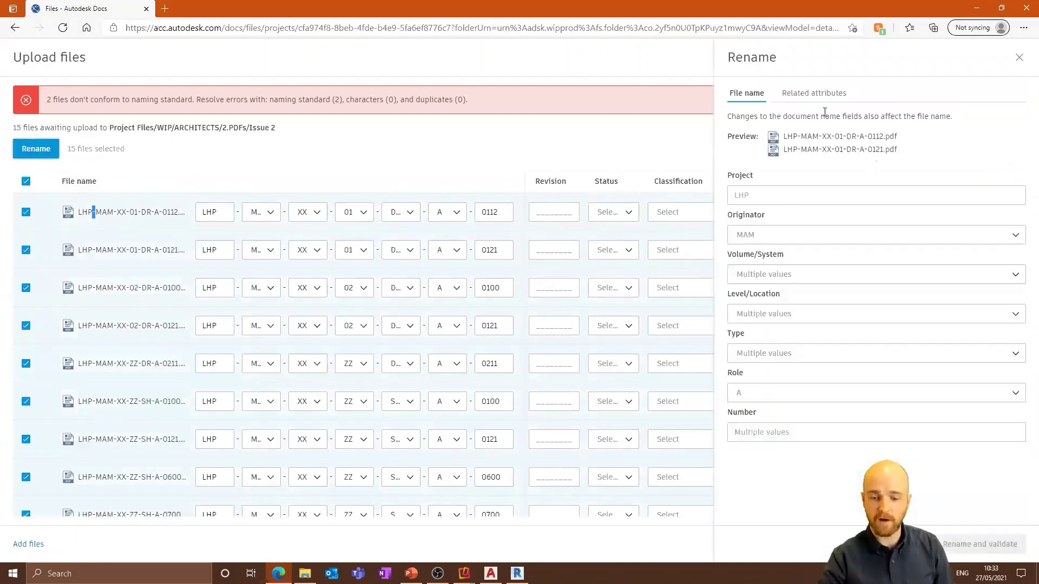
pyautogui.click(816, 97)
pyautogui.click(766, 141)
pyautogui.write('P1')
pyautogui.click(759, 181)
pyautogui.click(746, 221)
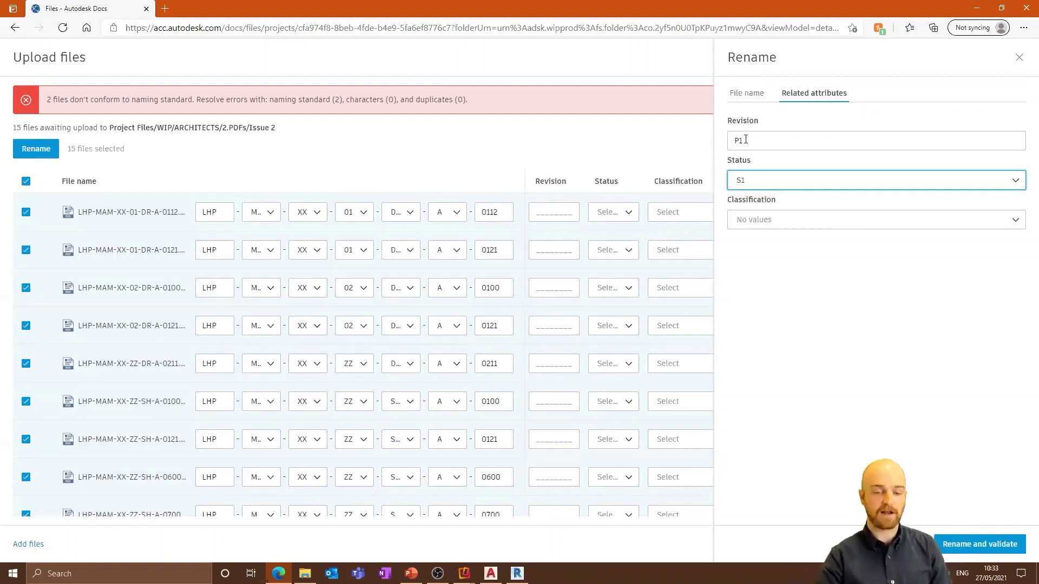
pyautogui.click(813, 219)
pyautogui.write('fi_60_20')
pyautogui.click(782, 245)
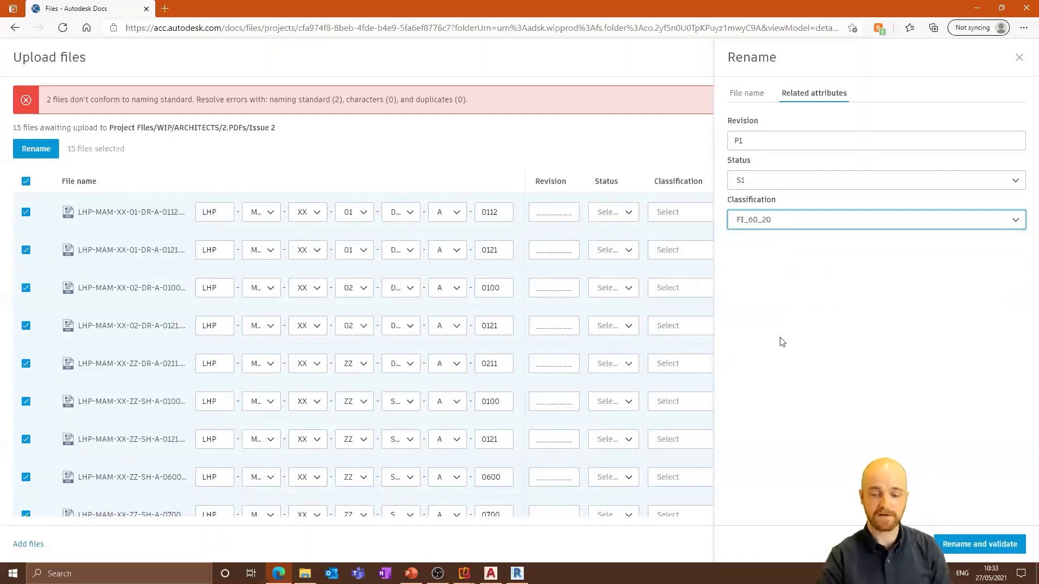
pyautogui.click(957, 547)
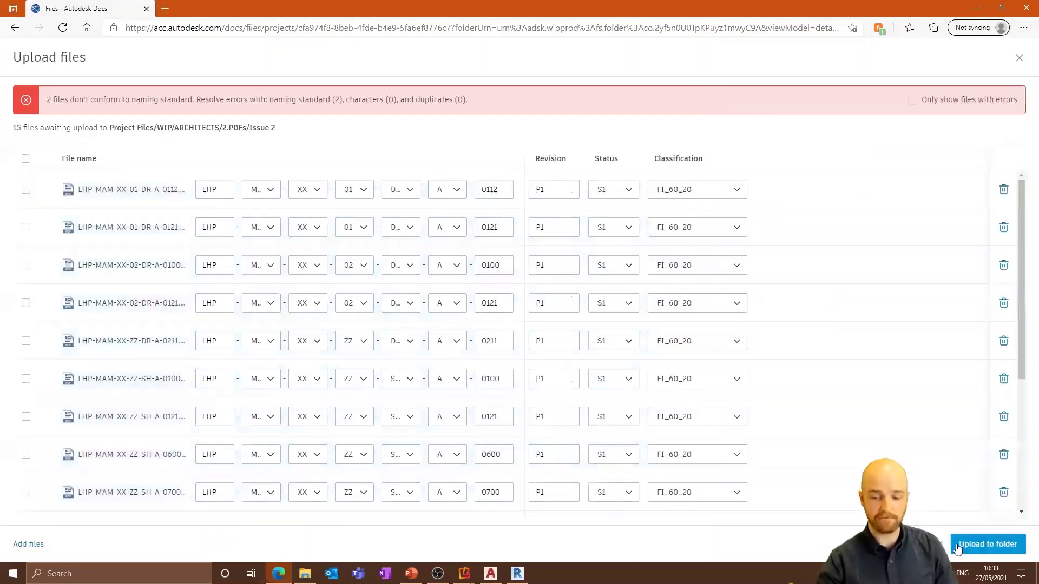
# Set Volume/System to ZZ on the flagged 0111 and 0112 files, then upload all 15
pyautogui.click(972, 545)
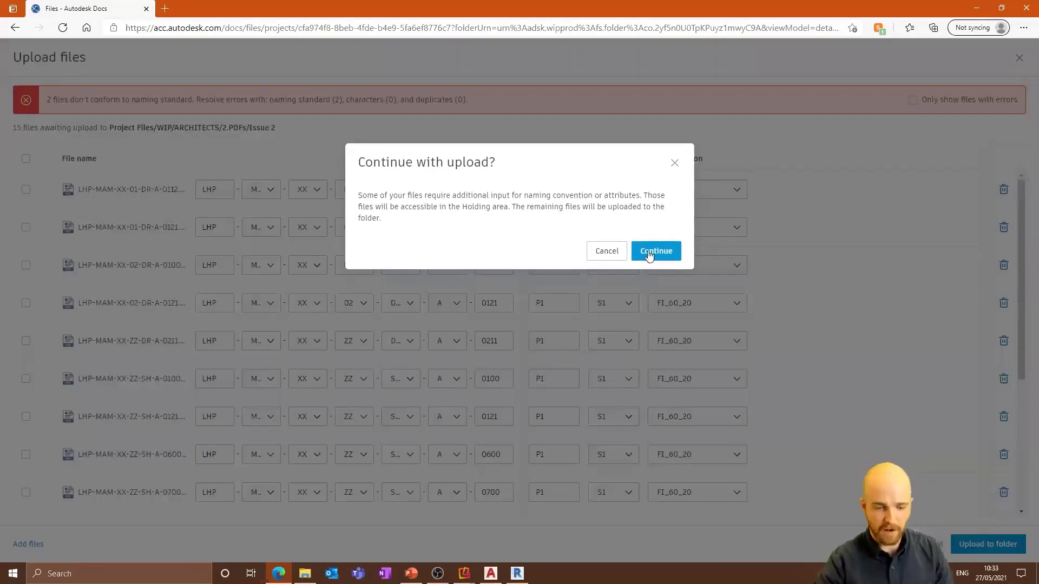
pyautogui.click(604, 252)
pyautogui.scroll(-4, 555, 384)
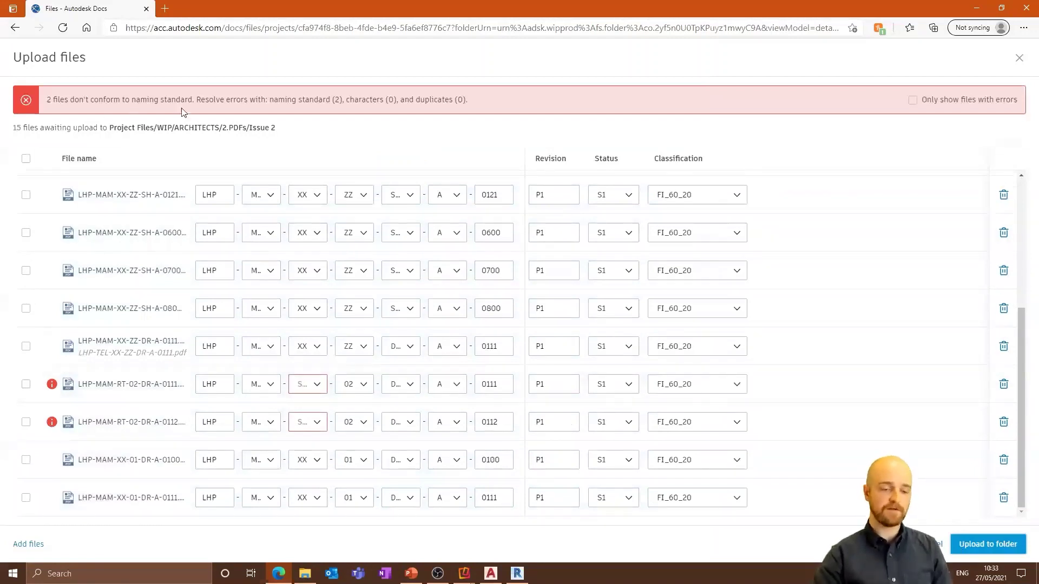
pyautogui.click(311, 384)
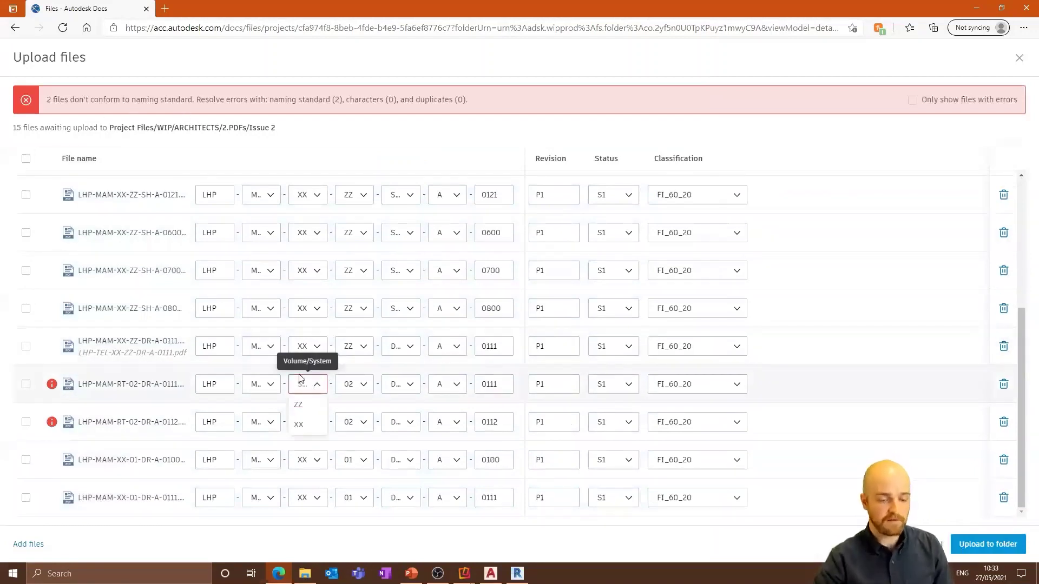
pyautogui.click(306, 409)
pyautogui.click(304, 423)
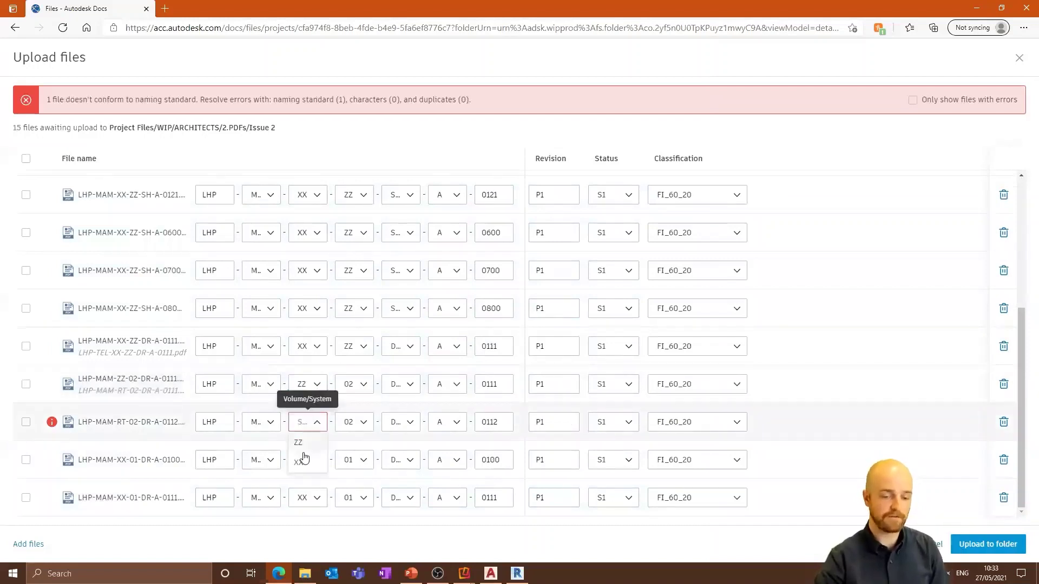
pyautogui.click(310, 446)
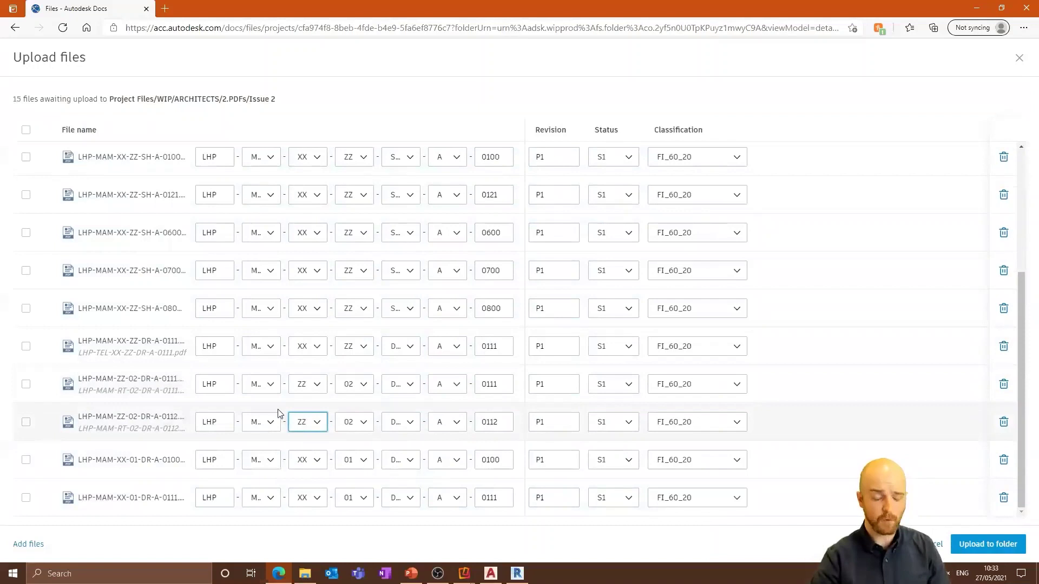
pyautogui.click(977, 549)
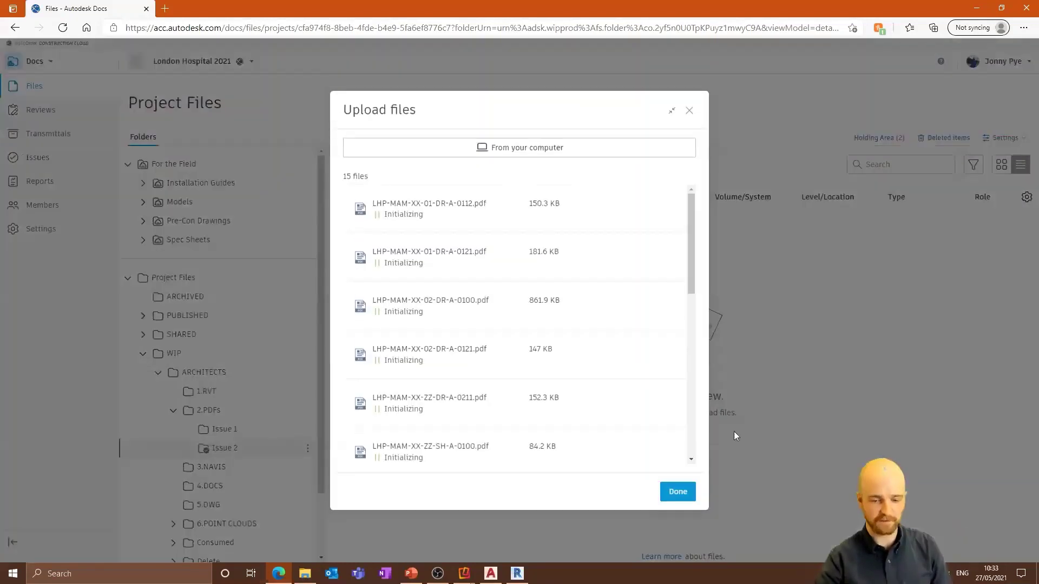
# Close the upload progress window and go from the holding area back to Issue 2's file list
pyautogui.click(678, 492)
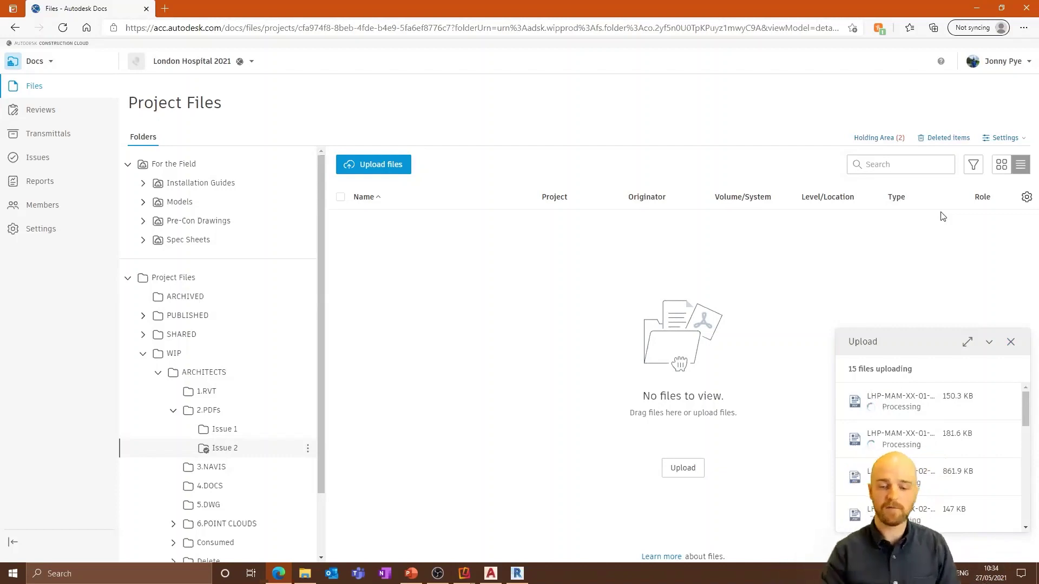
pyautogui.click(873, 140)
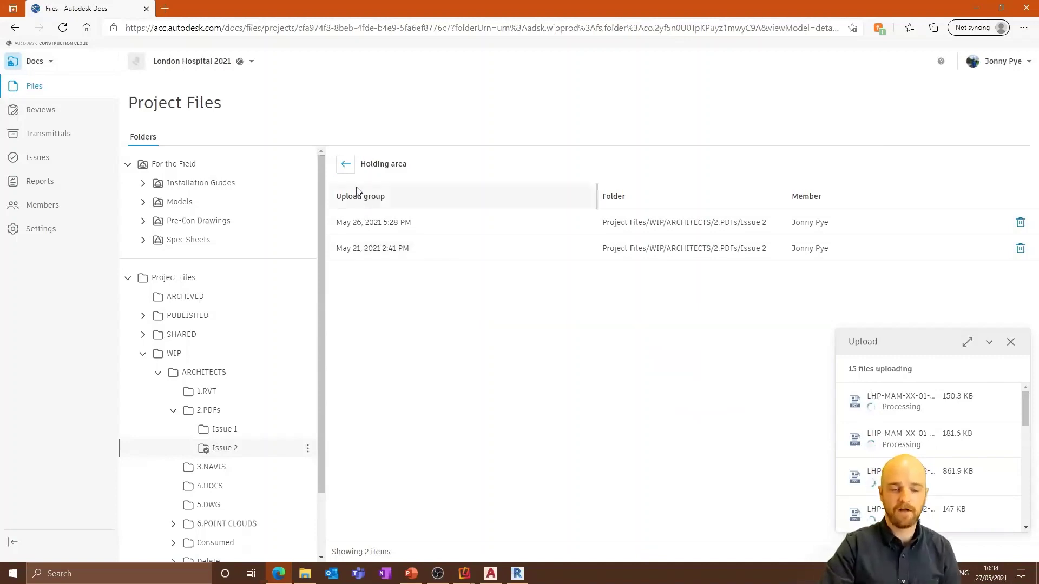
pyautogui.click(346, 165)
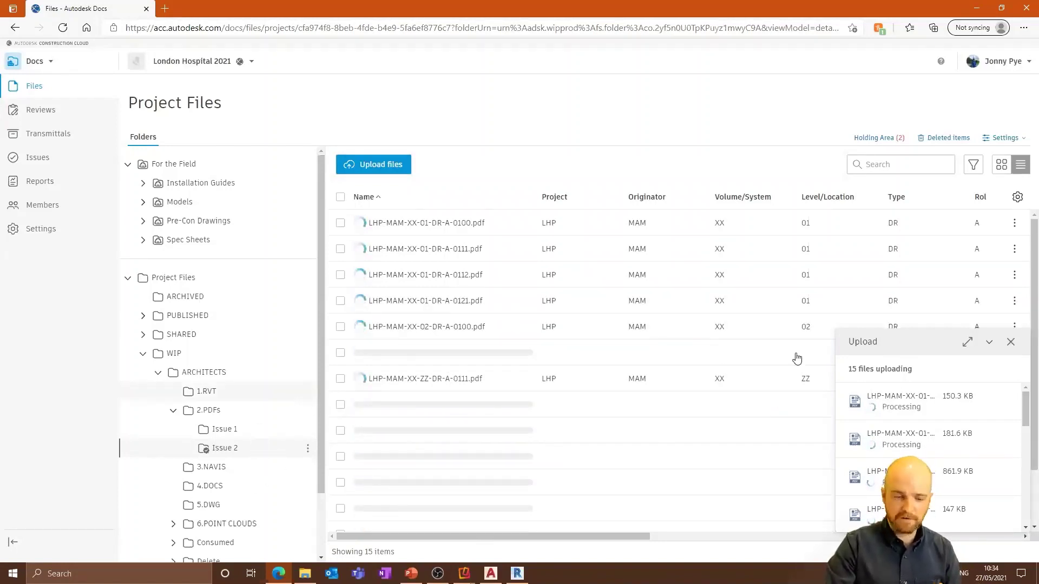
pyautogui.scroll(-2, 241, 418)
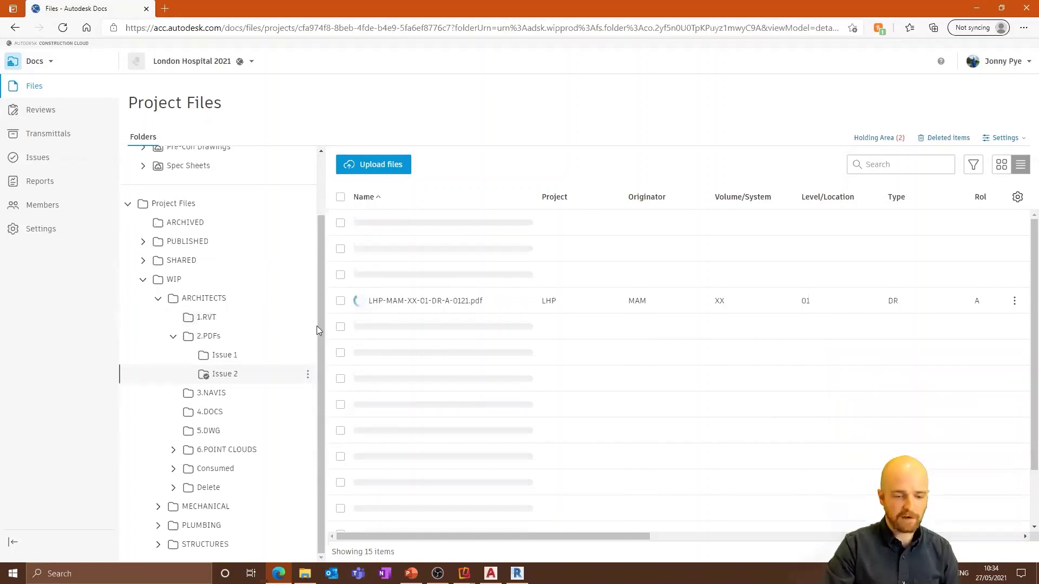
# Open 11004-MAM-XX-ZZ-M3-C-0001.nwd from 3.NAVIS and hide the architectural model to view the services
pyautogui.click(216, 394)
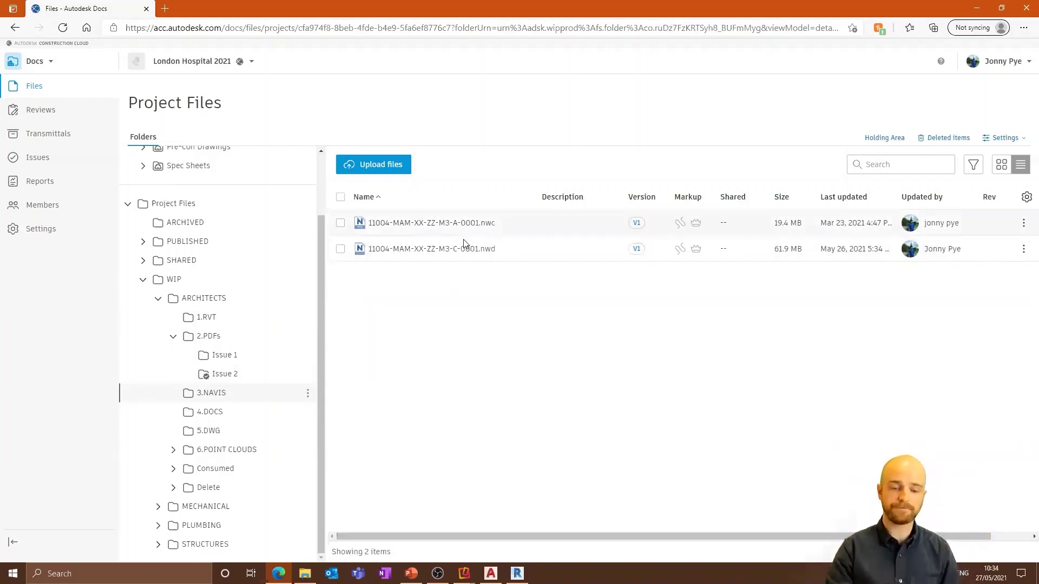
pyautogui.click(450, 251)
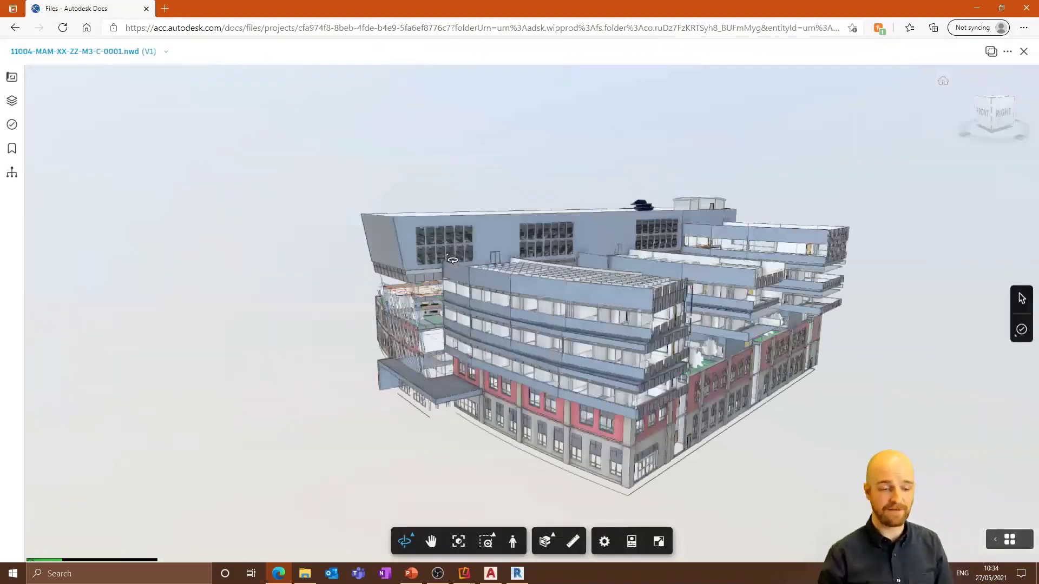
pyautogui.moveTo(452, 261); pyautogui.dragTo(527, 315)
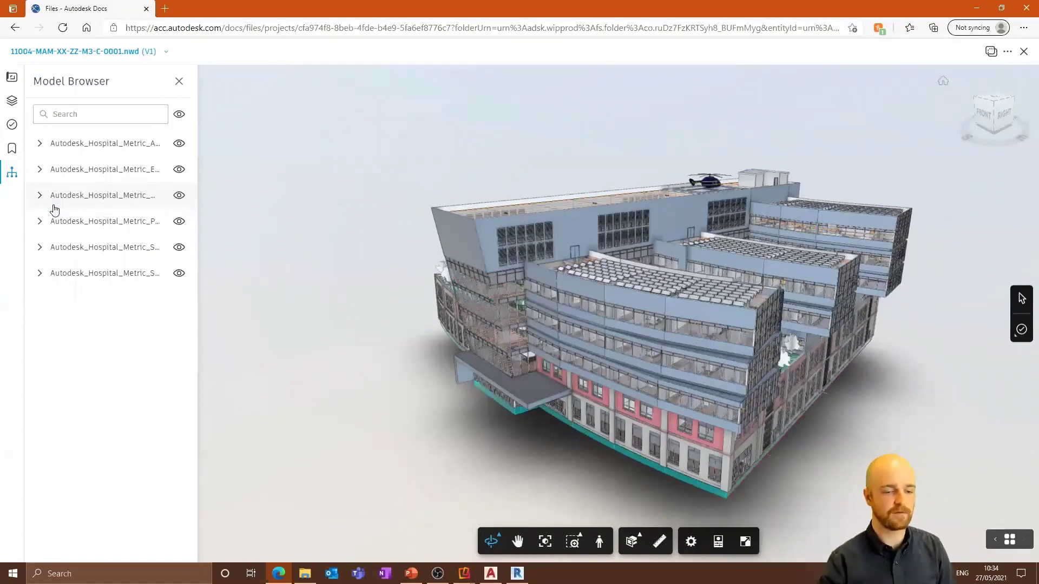
pyautogui.click(179, 143)
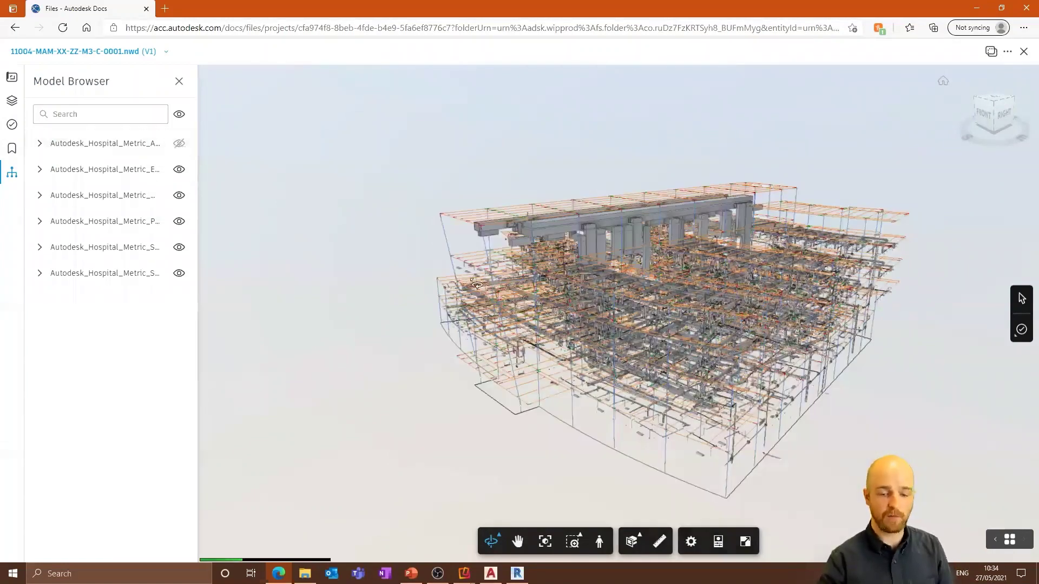
pyautogui.moveTo(568, 303); pyautogui.dragTo(689, 311)
pyautogui.scroll(10, 689, 311)
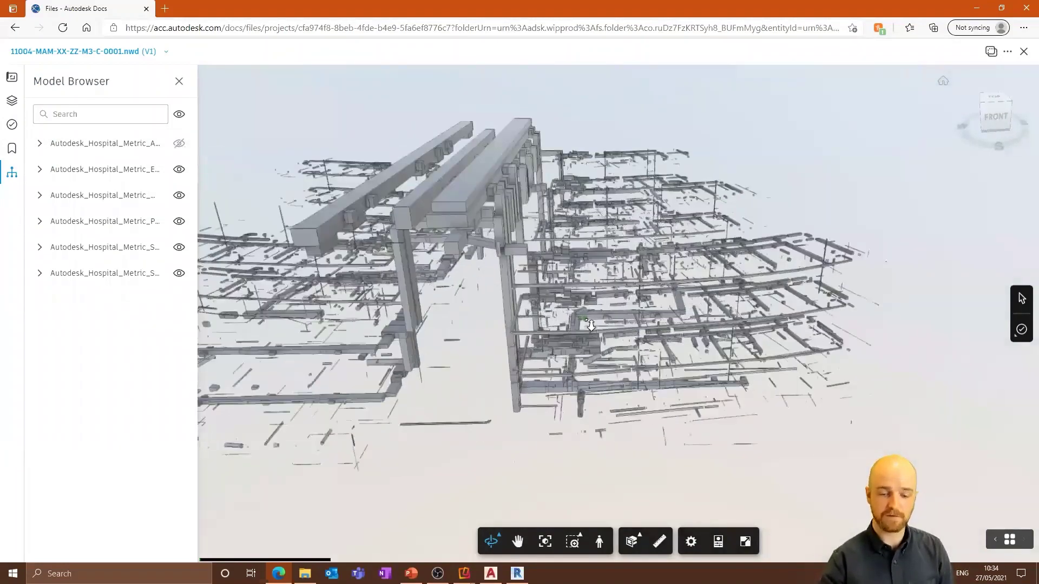
pyautogui.scroll(-10, 665, 337)
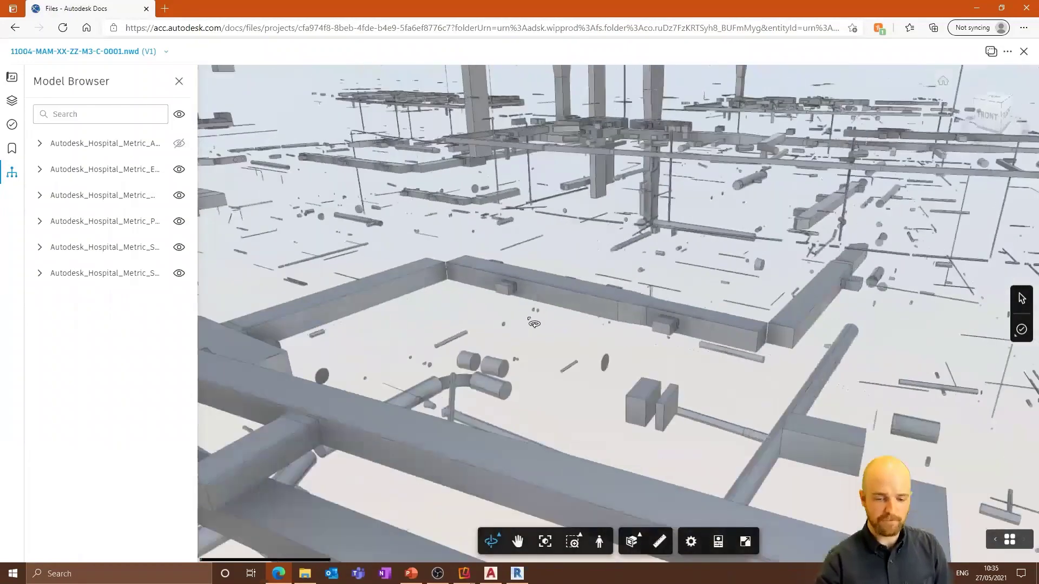
pyautogui.scroll(-8, 542, 320)
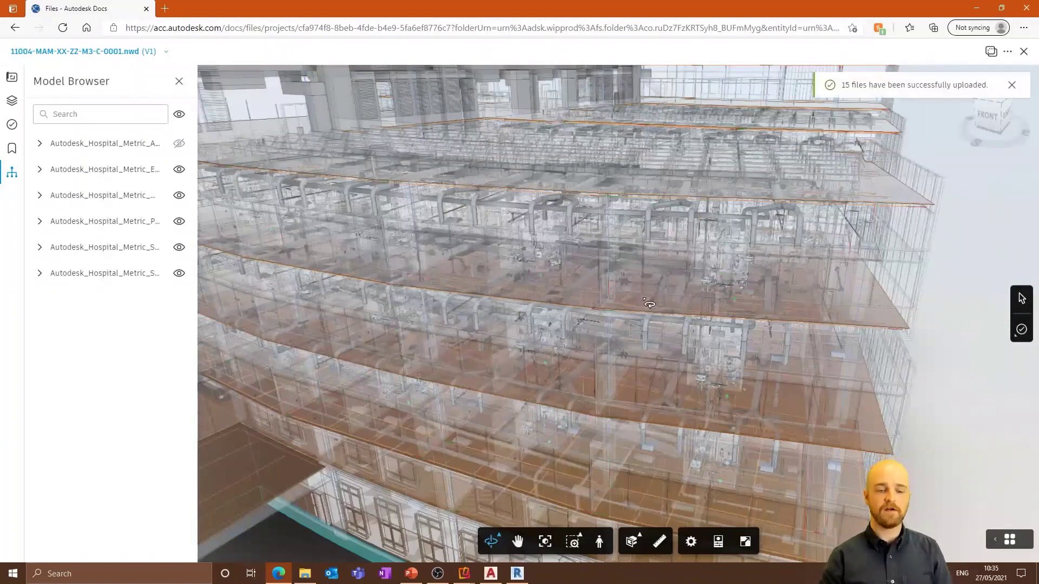
# Check the model's Levels and Sheets & Views, load the architectural hospital view, then close the viewer
pyautogui.click(84, 117)
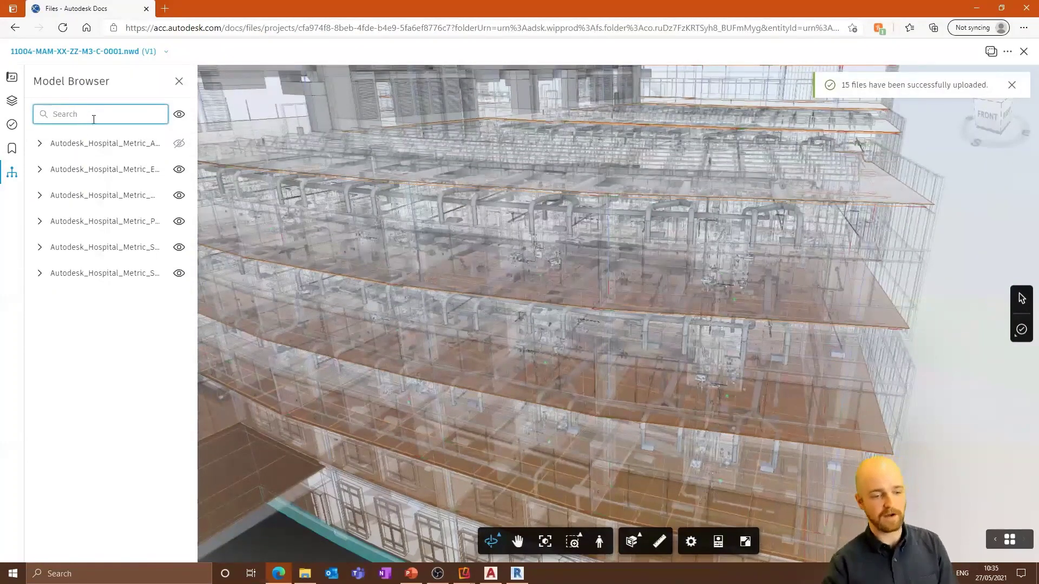
pyautogui.click(12, 100)
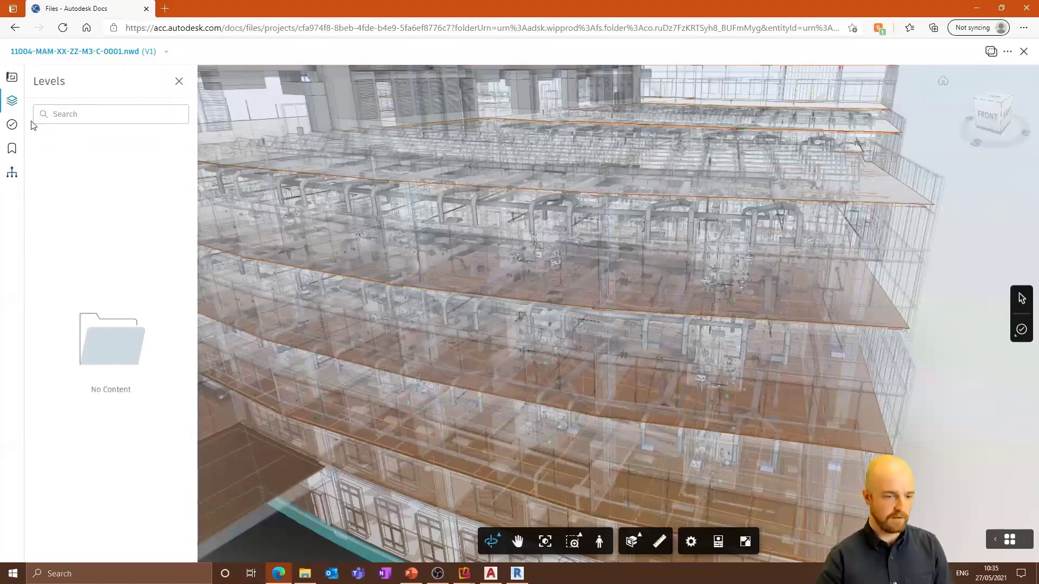
pyautogui.click(12, 79)
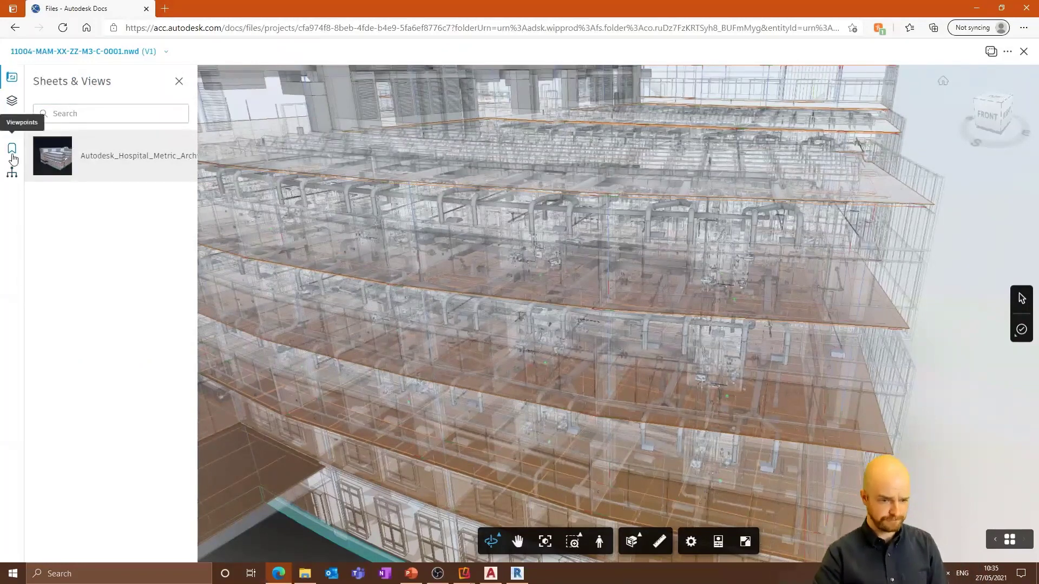
pyautogui.click(130, 160)
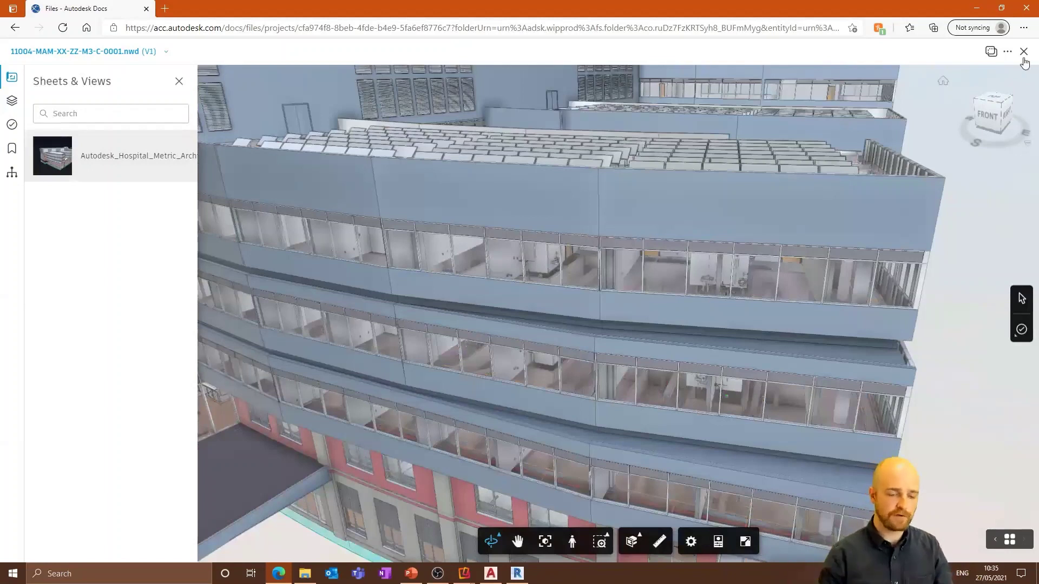
pyautogui.click(1024, 52)
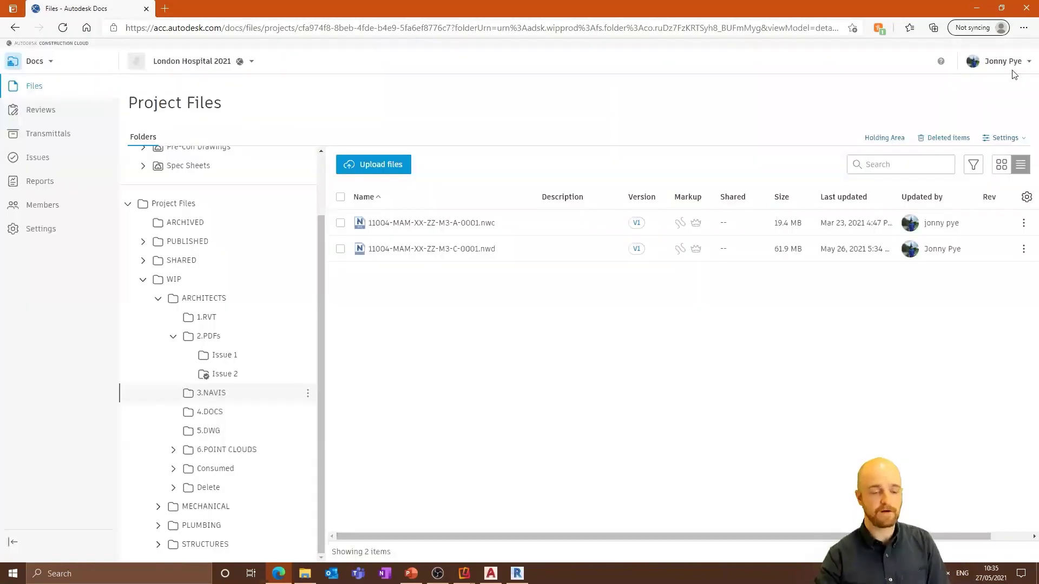
# Preview Import Activities Template.xlsx in 4.DOCS, check its file details, then close it
pyautogui.click(203, 413)
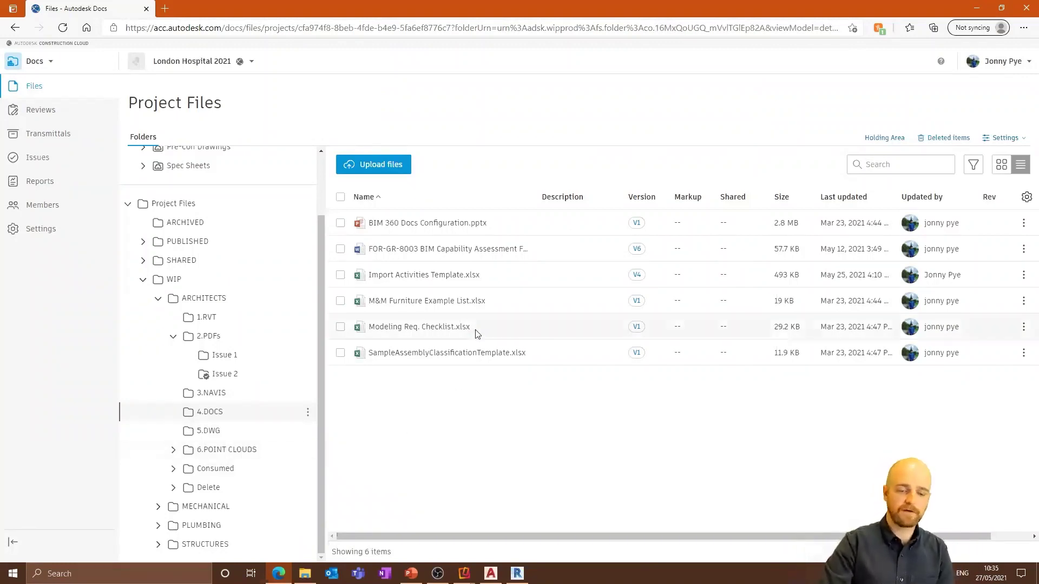
pyautogui.click(416, 276)
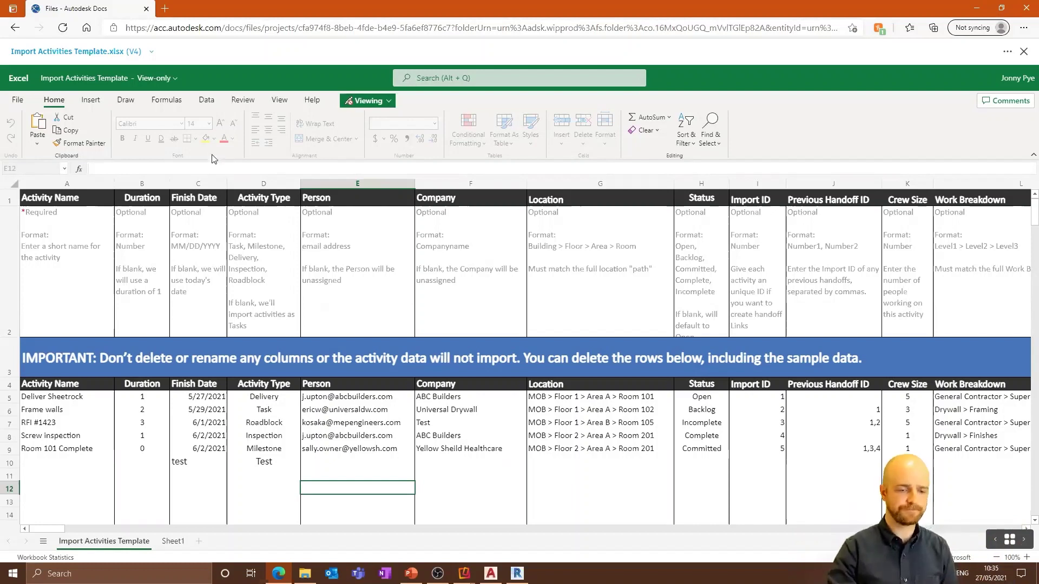
pyautogui.click(155, 79)
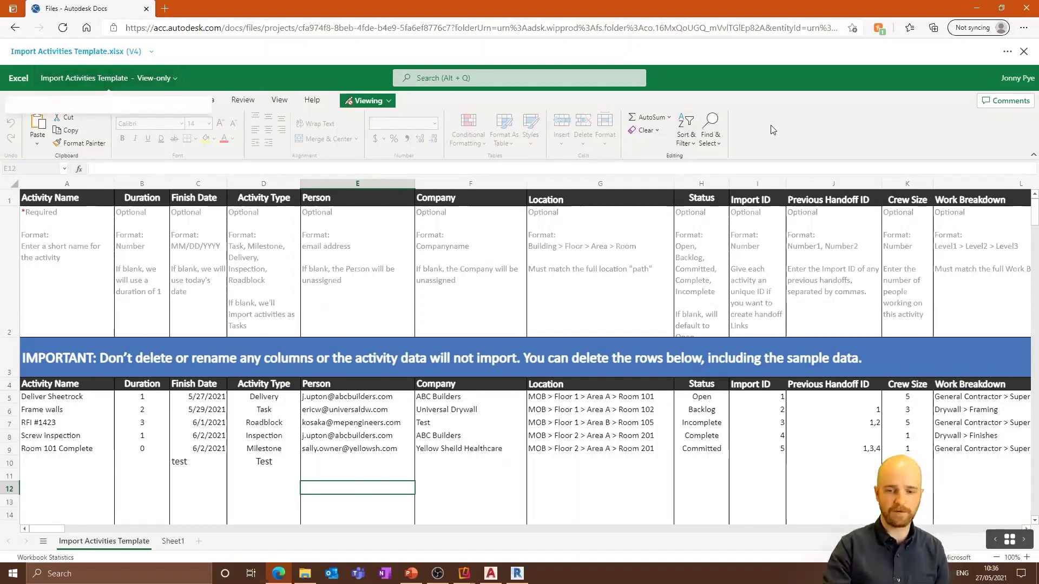
pyautogui.click(1025, 53)
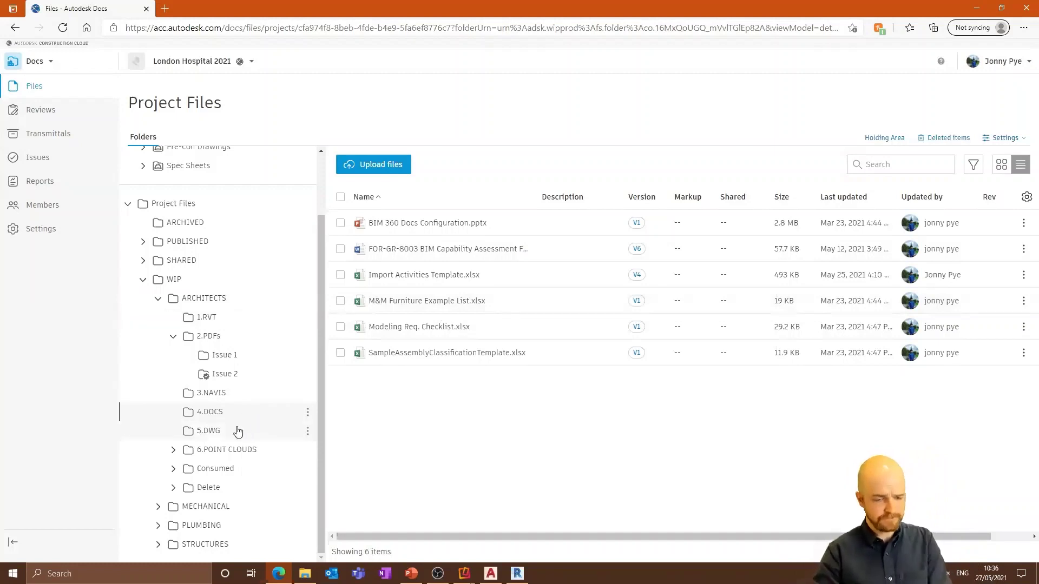
# Open the 5.DWG folder and switch to AutoCAD 2022
pyautogui.click(217, 434)
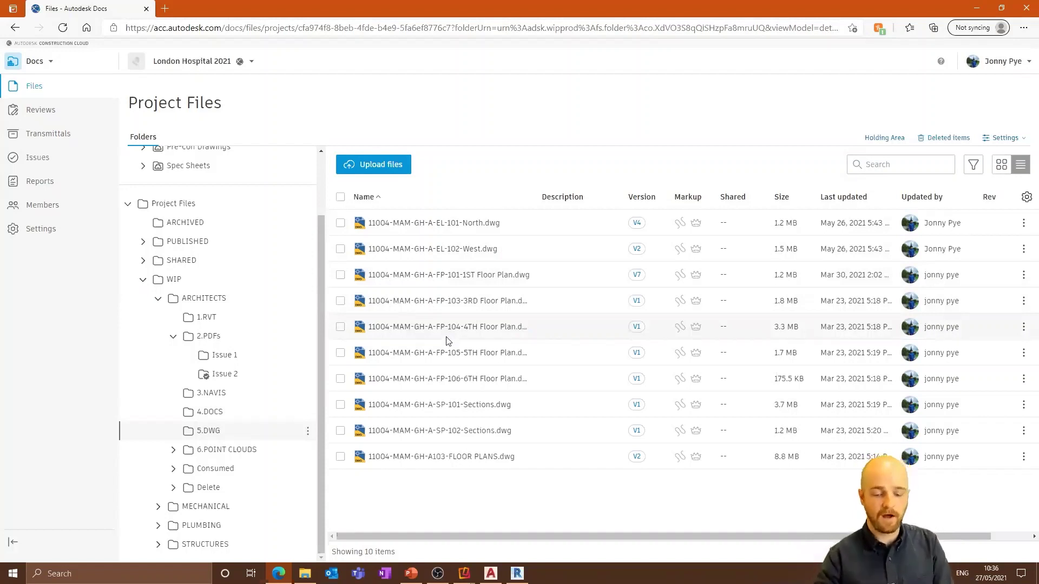
pyautogui.click(492, 576)
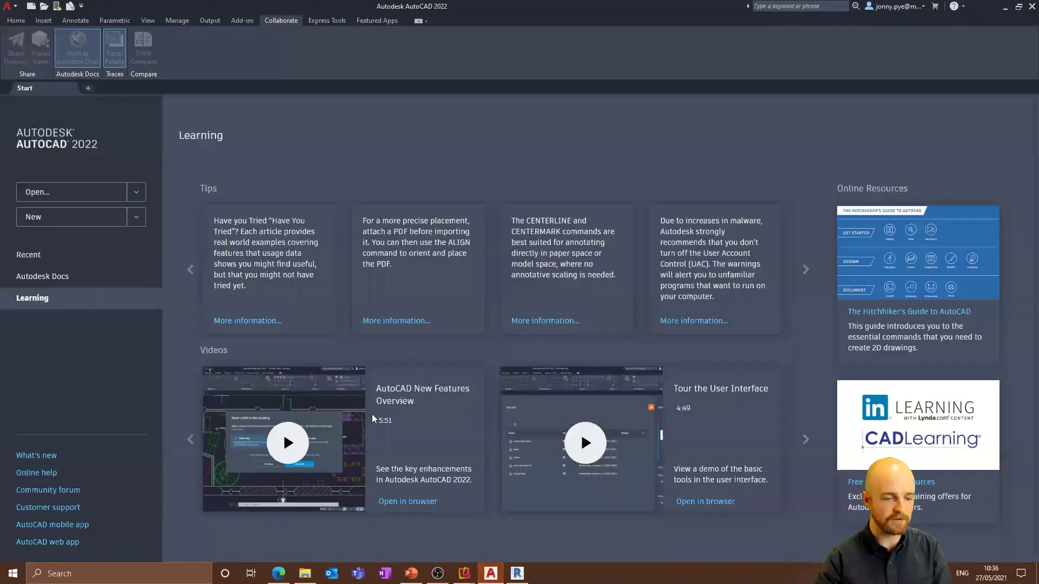
# Browse the synced Autodesk Docs drawings from AutoCAD's Start tab, then minimise AutoCAD
pyautogui.click(45, 279)
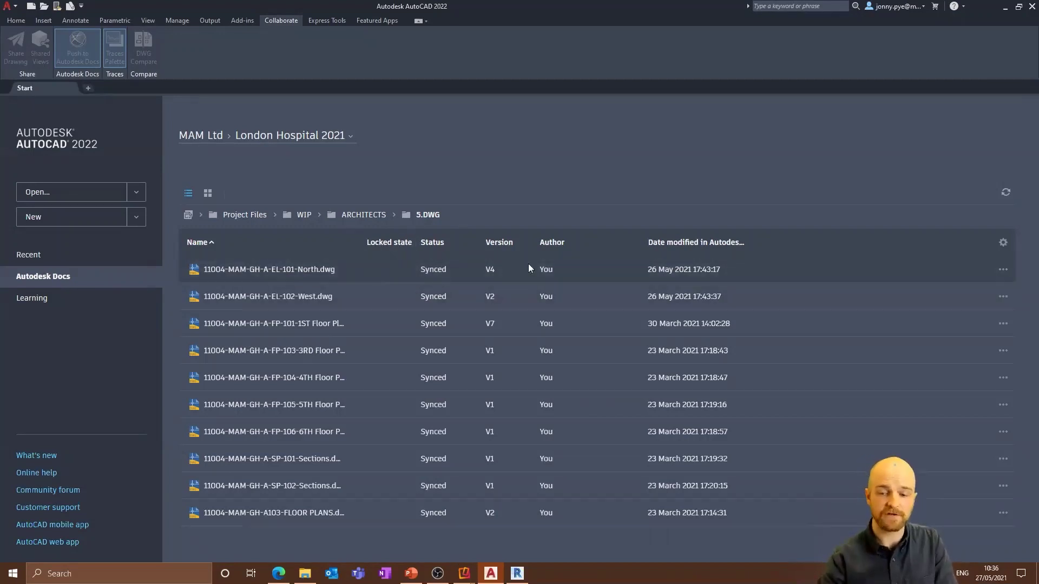
pyautogui.click(1004, 13)
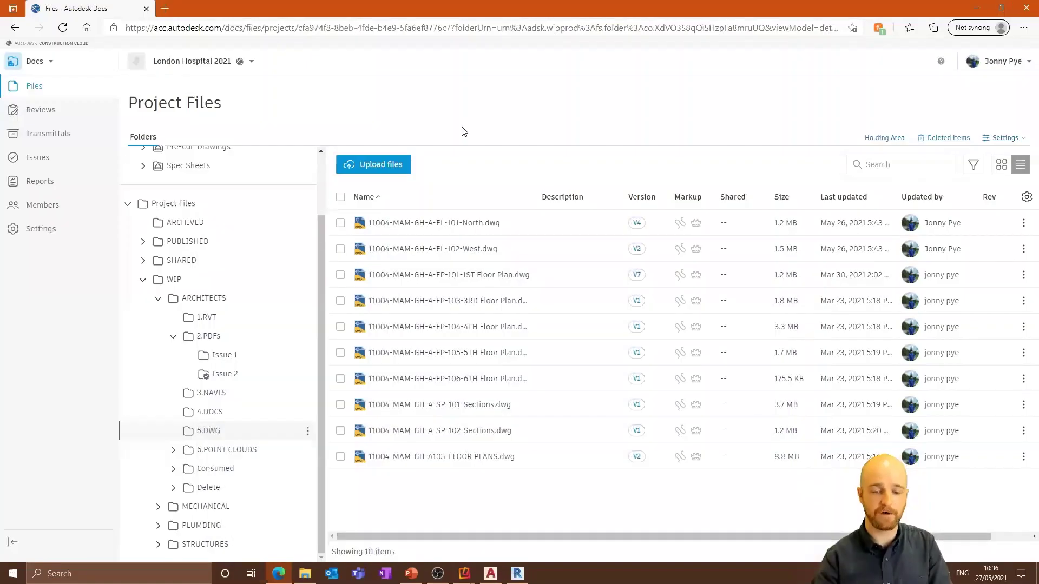
# Compare V4 against V3 of 11004-MAM-GH-A-EL-101-North.dwg, align the overlays, then close the comparison
pyautogui.click(635, 224)
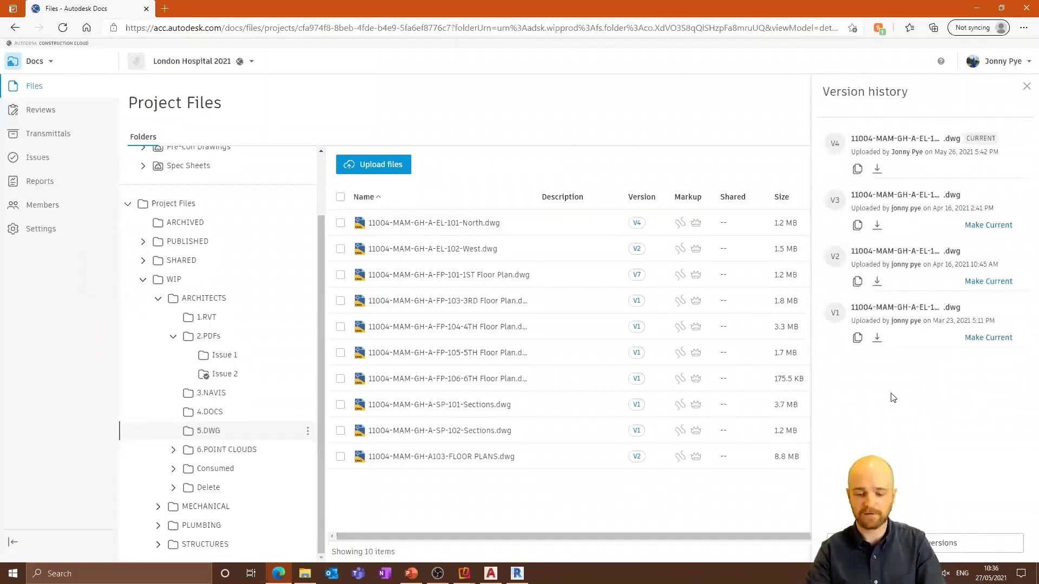
pyautogui.click(930, 543)
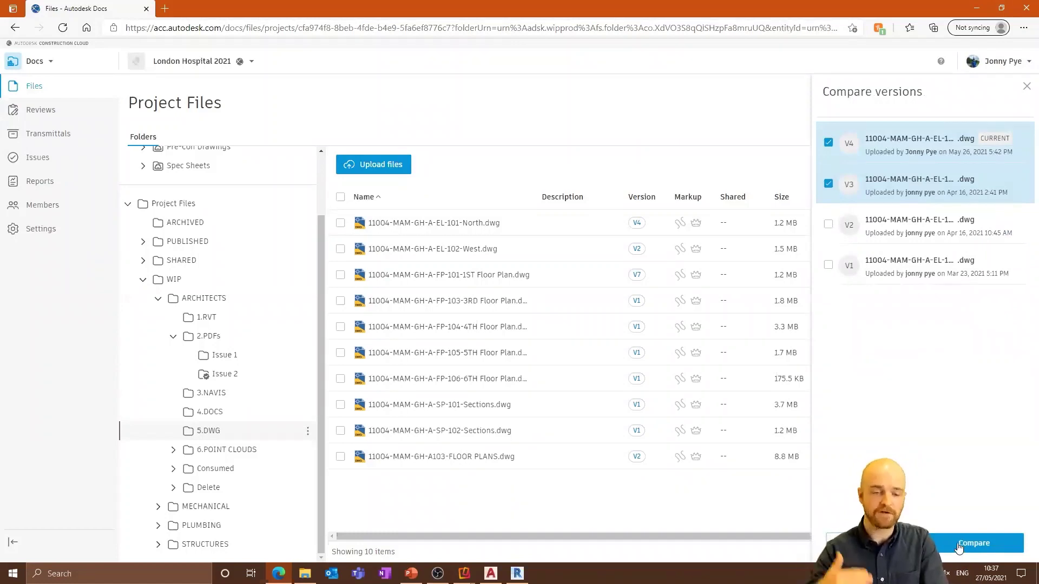
pyautogui.click(959, 547)
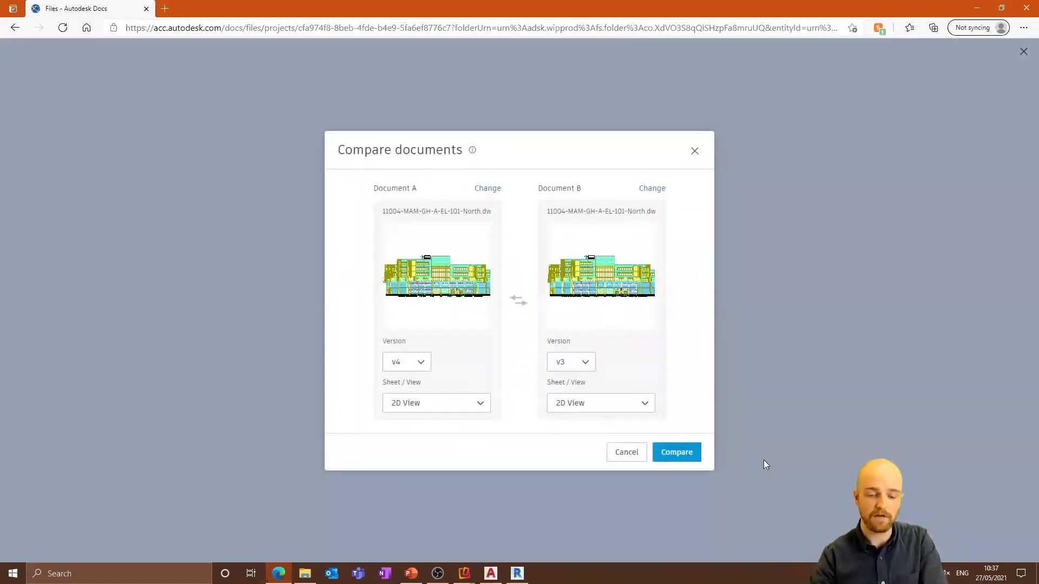
pyautogui.click(691, 459)
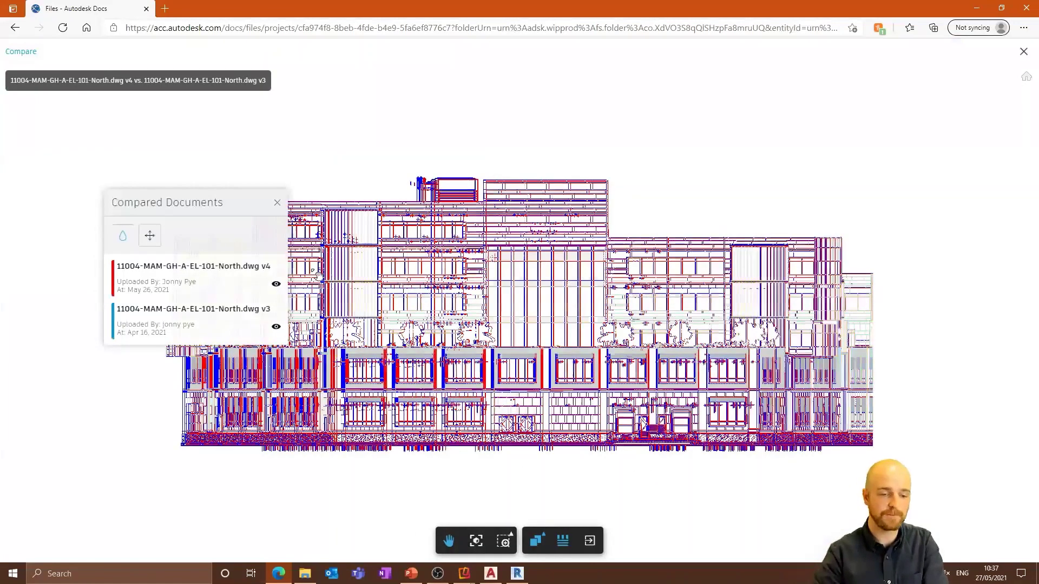
pyautogui.moveTo(239, 208); pyautogui.dragTo(214, 116)
pyautogui.click(126, 143)
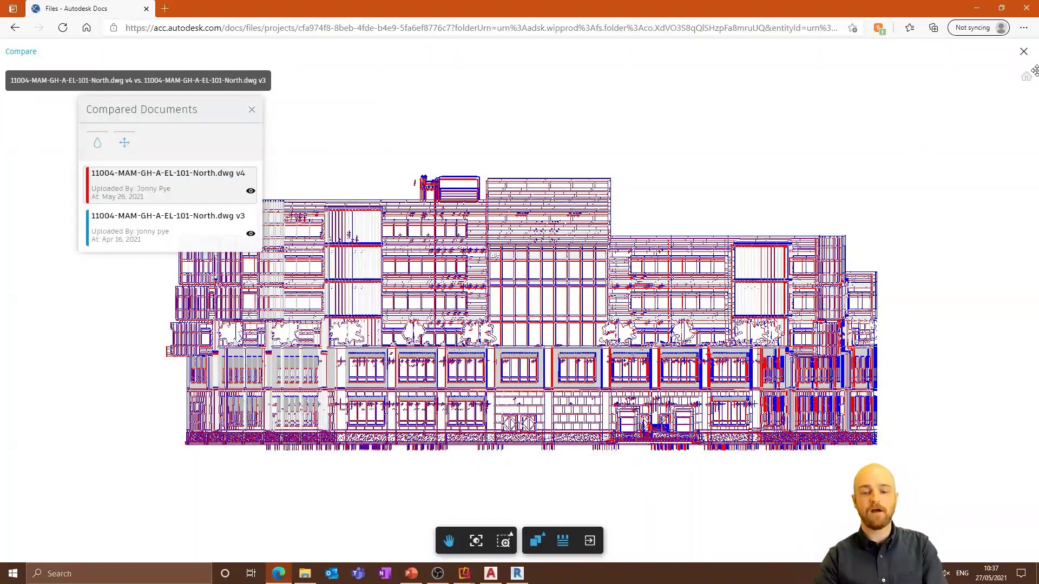
pyautogui.click(1024, 52)
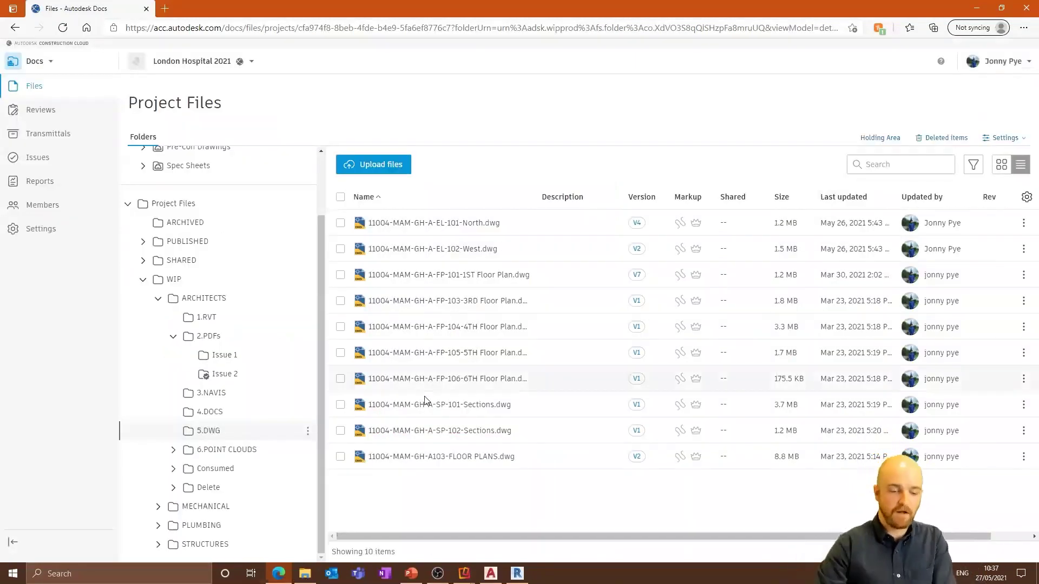
# Open AutodeskReCapSampleProject.rcp, load scan techshop_012 and jump to the Extraction Ports annotation
pyautogui.click(240, 451)
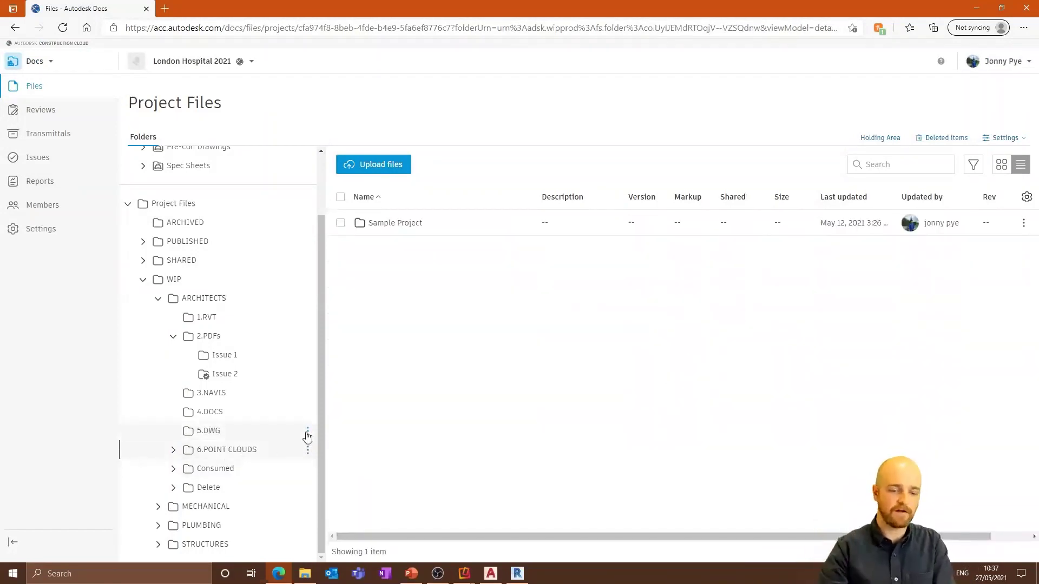
pyautogui.click(397, 224)
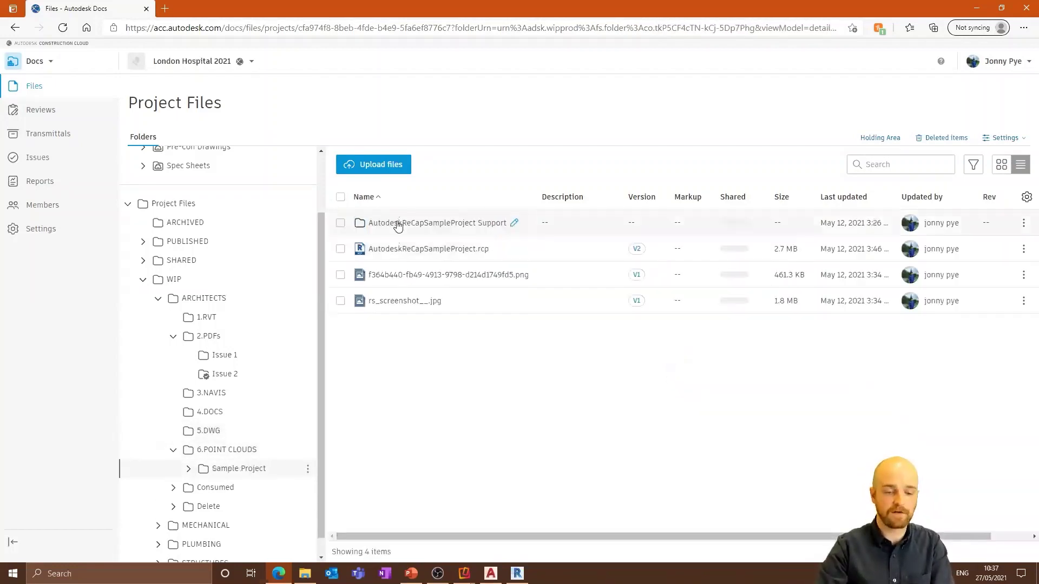
pyautogui.click(398, 250)
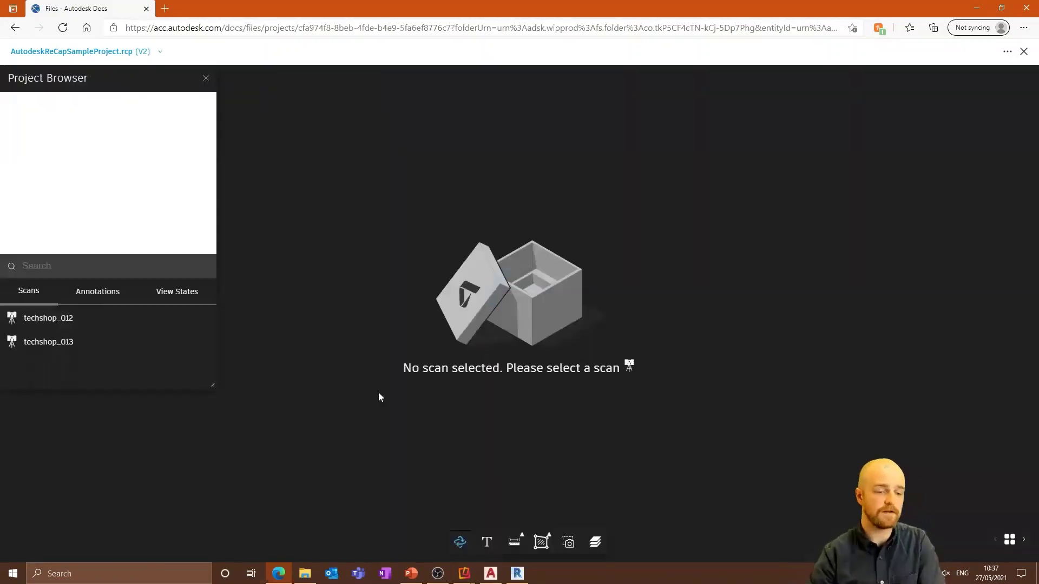
pyautogui.click(49, 318)
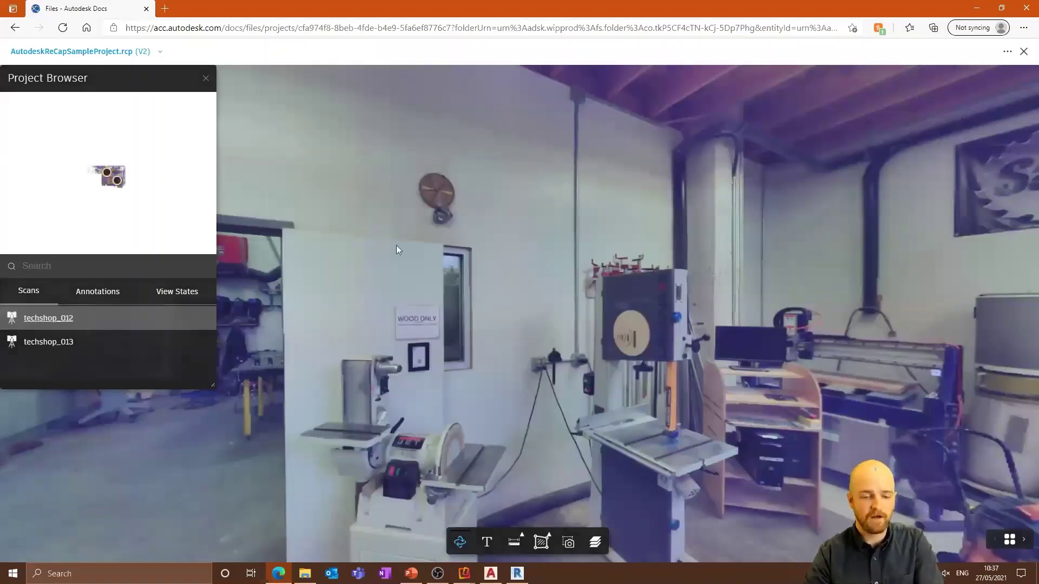
pyautogui.moveTo(595, 292); pyautogui.dragTo(670, 297)
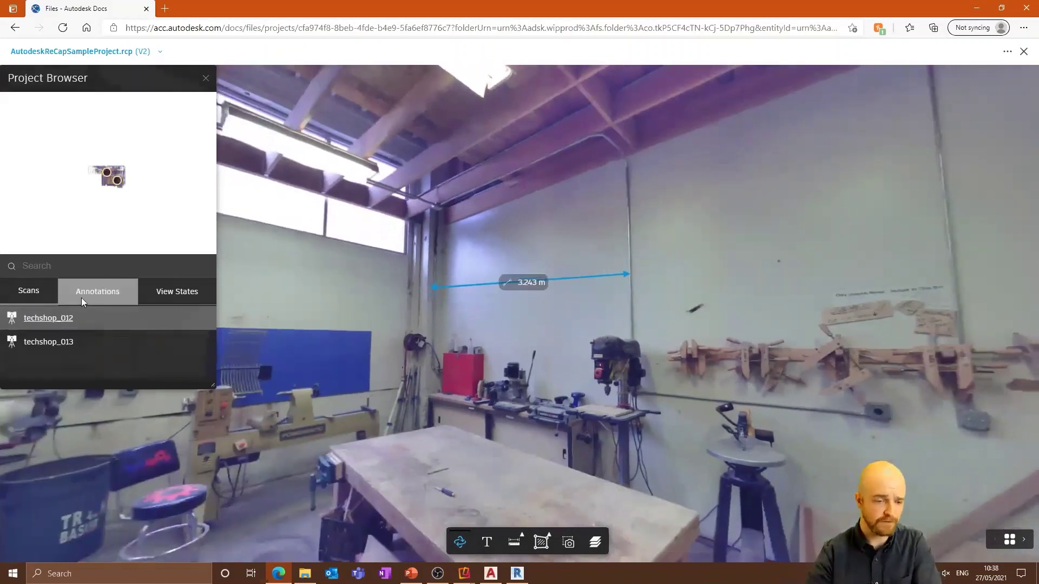
pyautogui.click(81, 296)
pyautogui.click(79, 364)
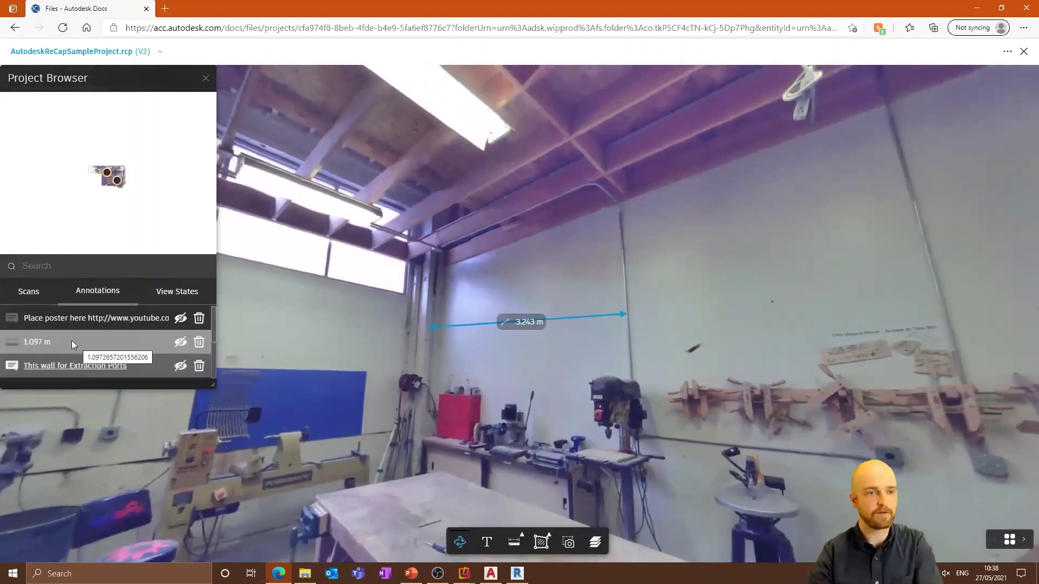
# Leave the scan viewer and open WIP > ARCHITECTS > 2.PDFs > Issue 2 with its 15 PDF drawings
pyautogui.click(1023, 51)
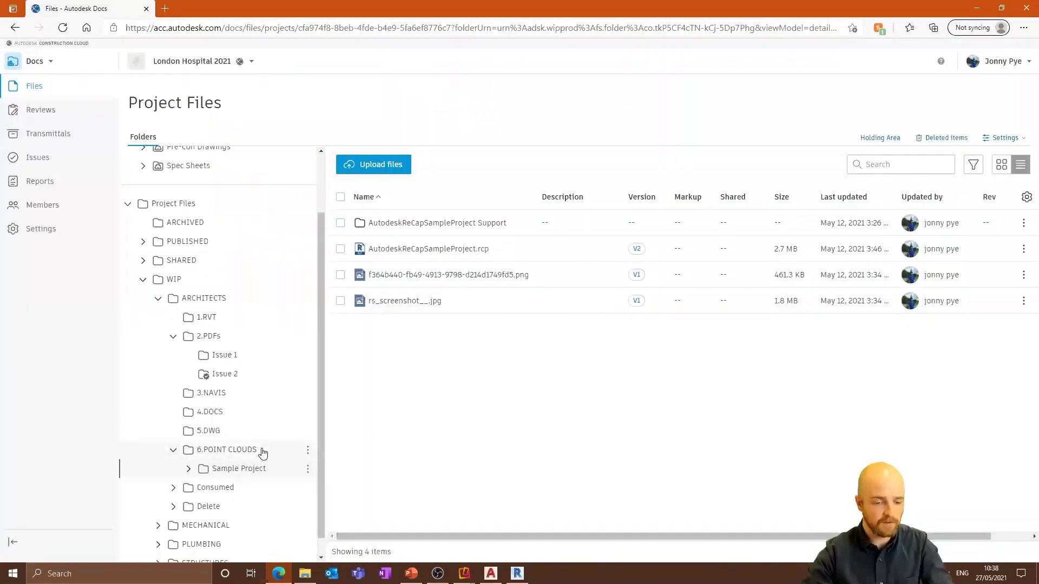
pyautogui.scroll(-1, 263, 452)
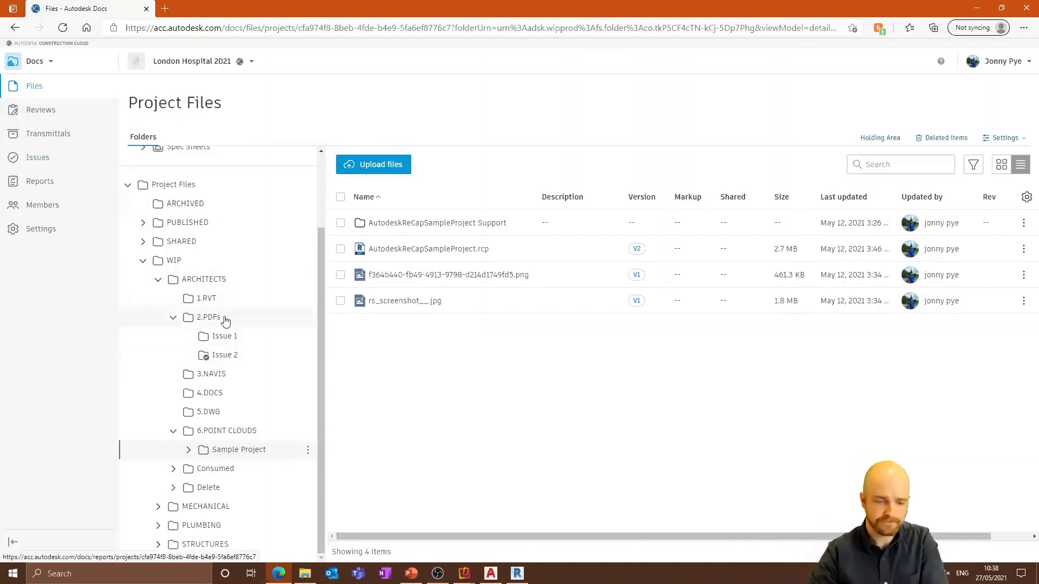
pyautogui.click(225, 355)
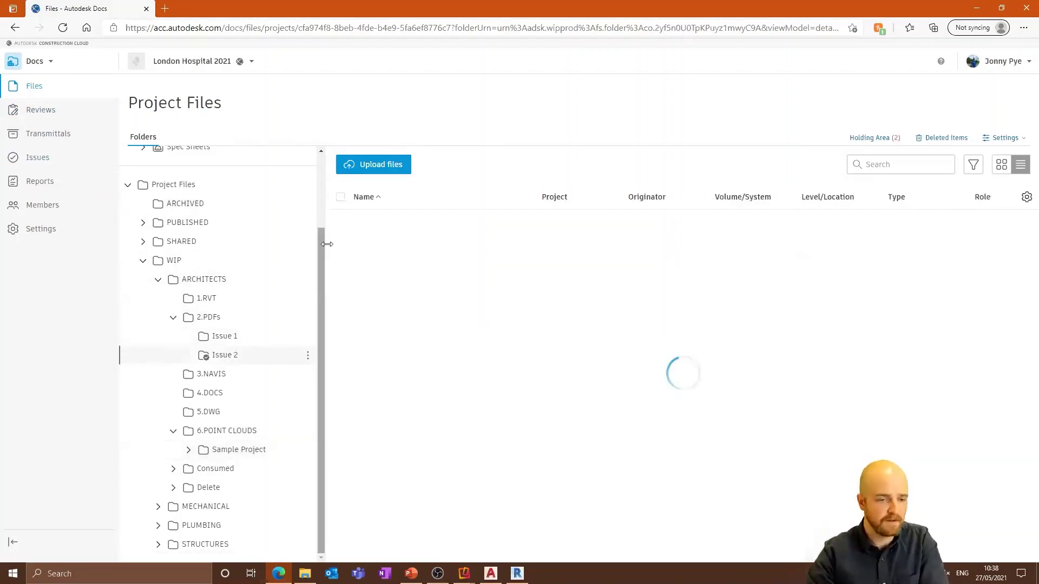
# Select all 15 Issue 2 files, browse their actions and SHARED > ARCHITECTS, then view Transmittals
pyautogui.click(340, 197)
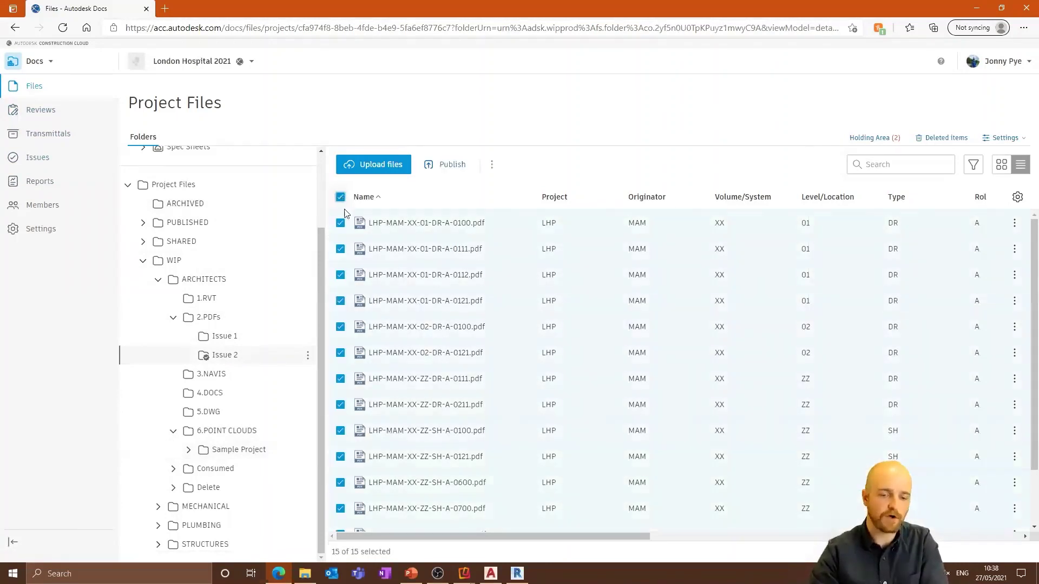
pyautogui.click(491, 165)
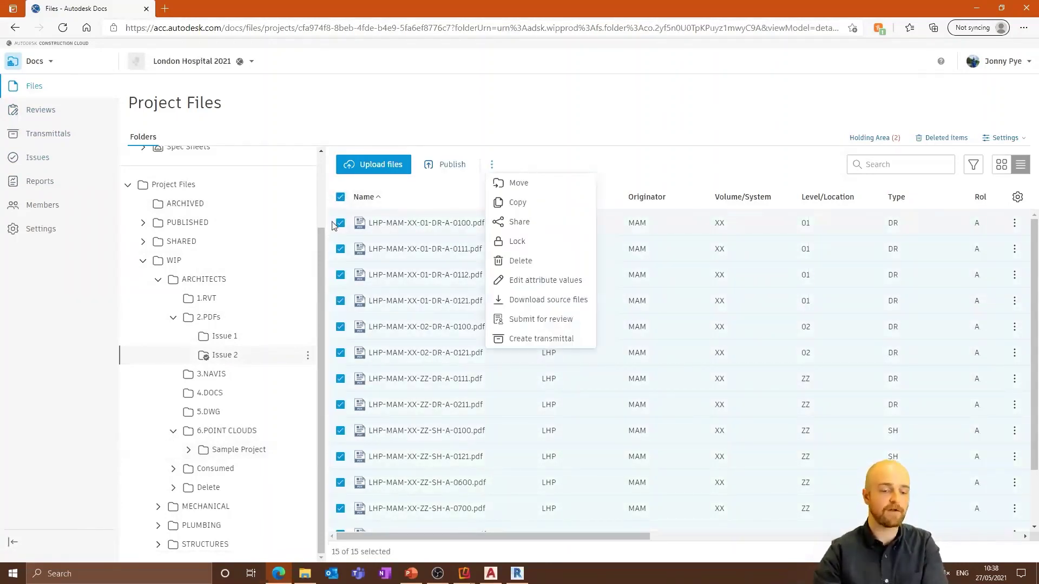
pyautogui.click(143, 242)
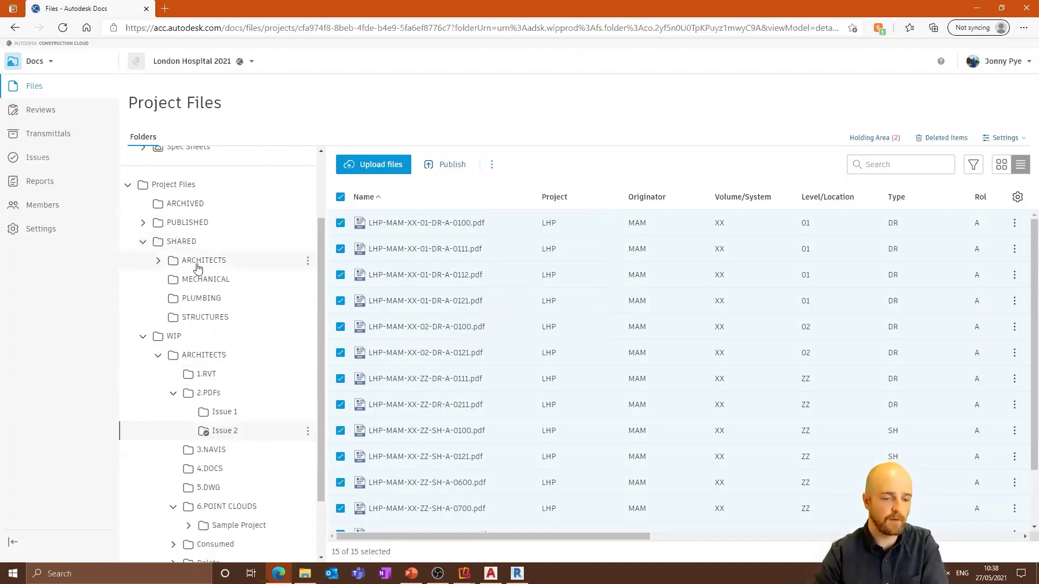
pyautogui.click(158, 262)
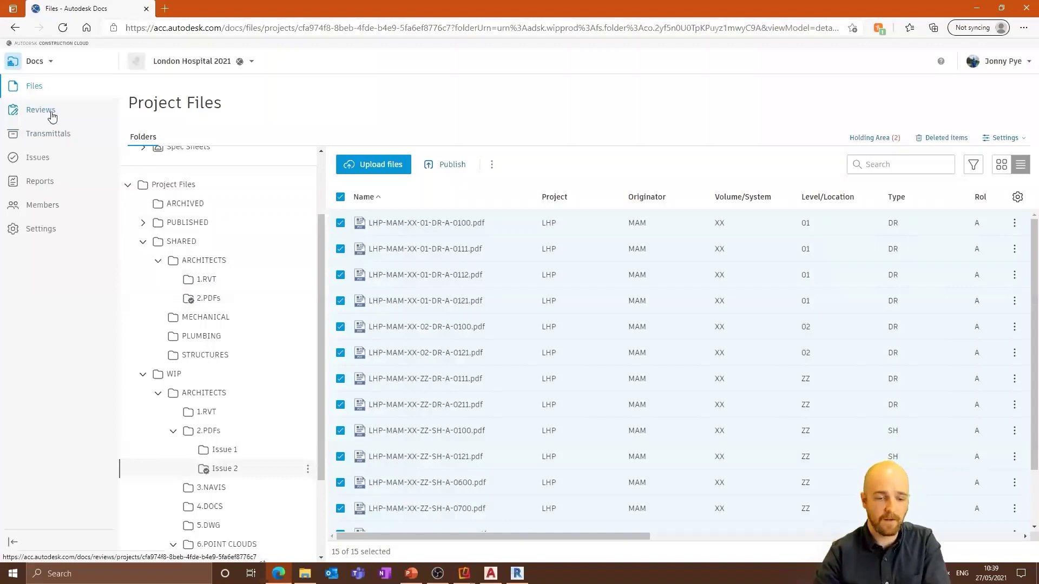
pyautogui.click(493, 167)
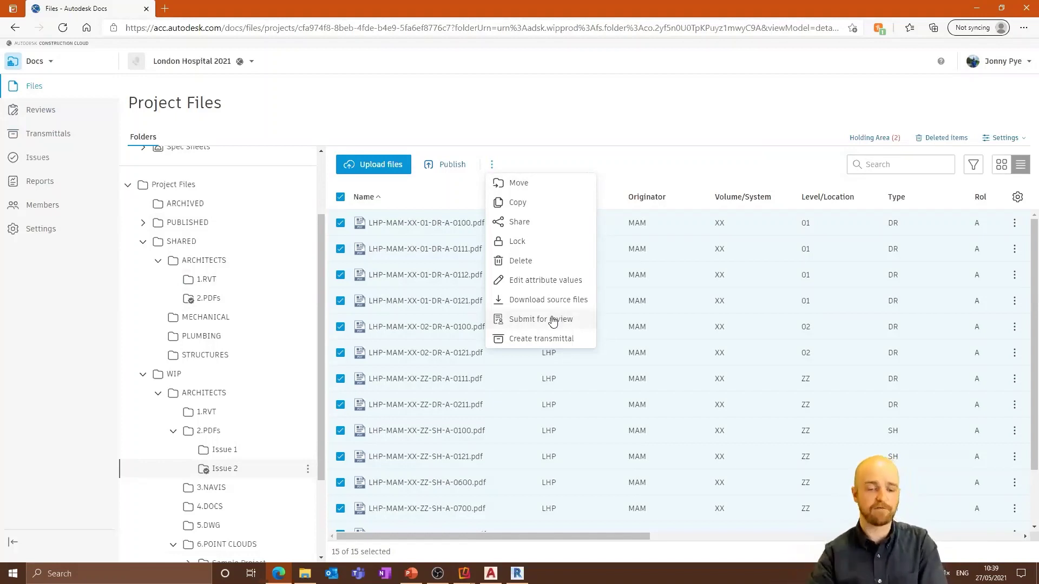
pyautogui.click(570, 126)
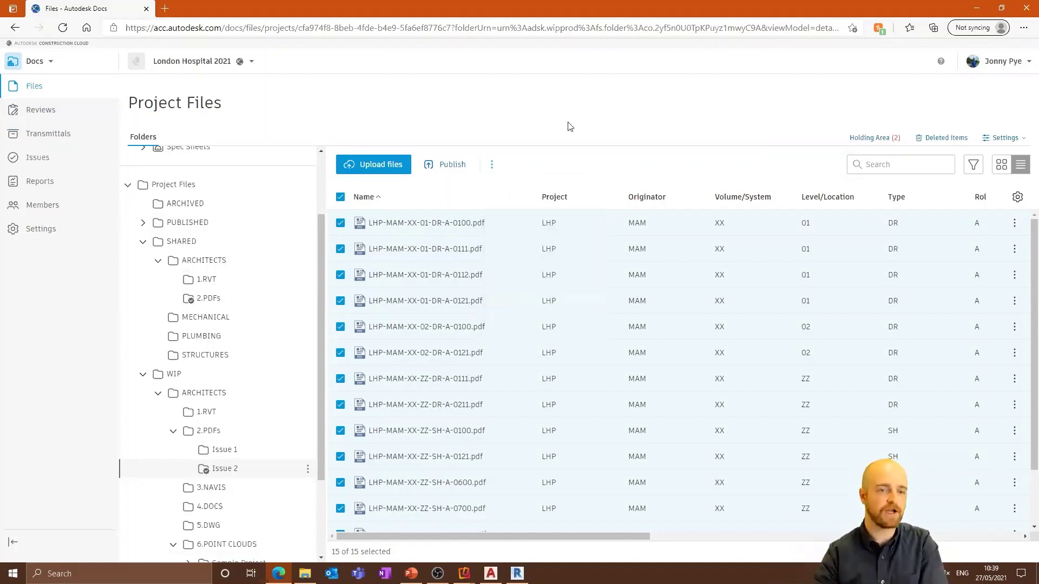
pyautogui.click(46, 138)
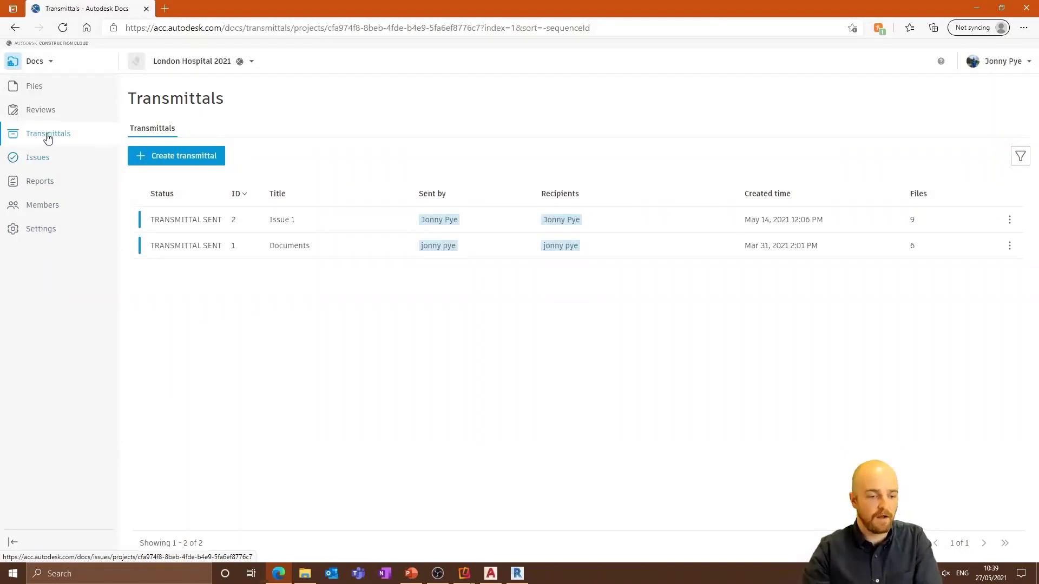
# View issue #30 'Change to a single door' details, then open the Reports log of Issue detail reports
pyautogui.click(39, 158)
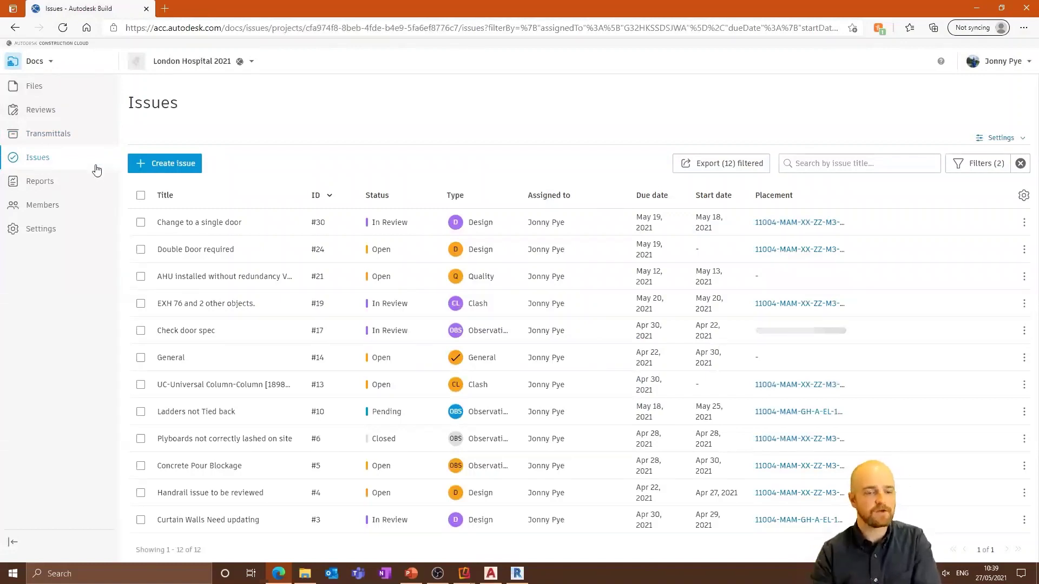
pyautogui.click(177, 225)
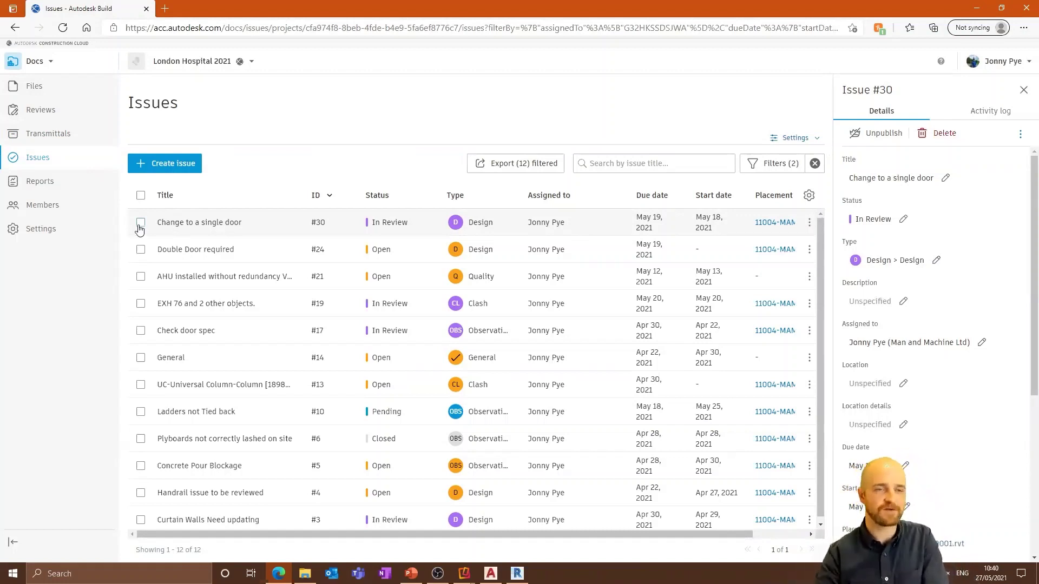
pyautogui.click(48, 186)
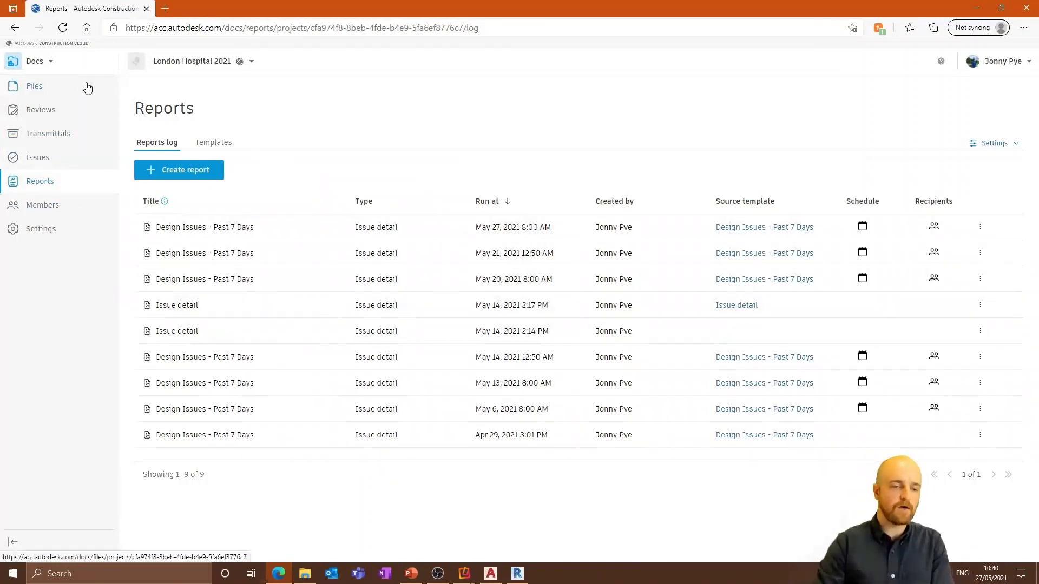
# Switch from Docs to Design Collaboration, showing the STRUCTURES team's Set 1 with eight 3D views
pyautogui.click(33, 62)
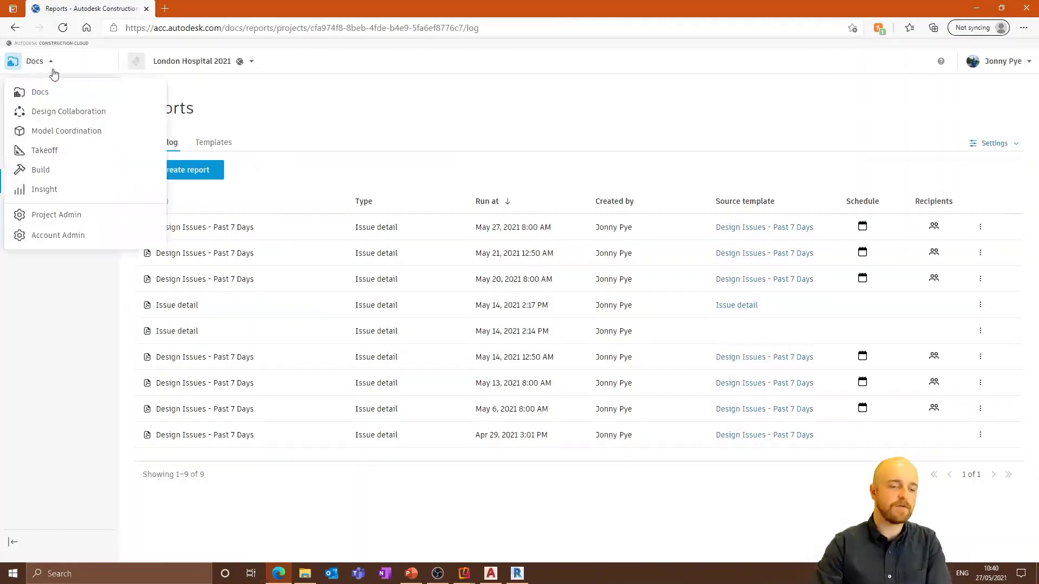
pyautogui.click(51, 113)
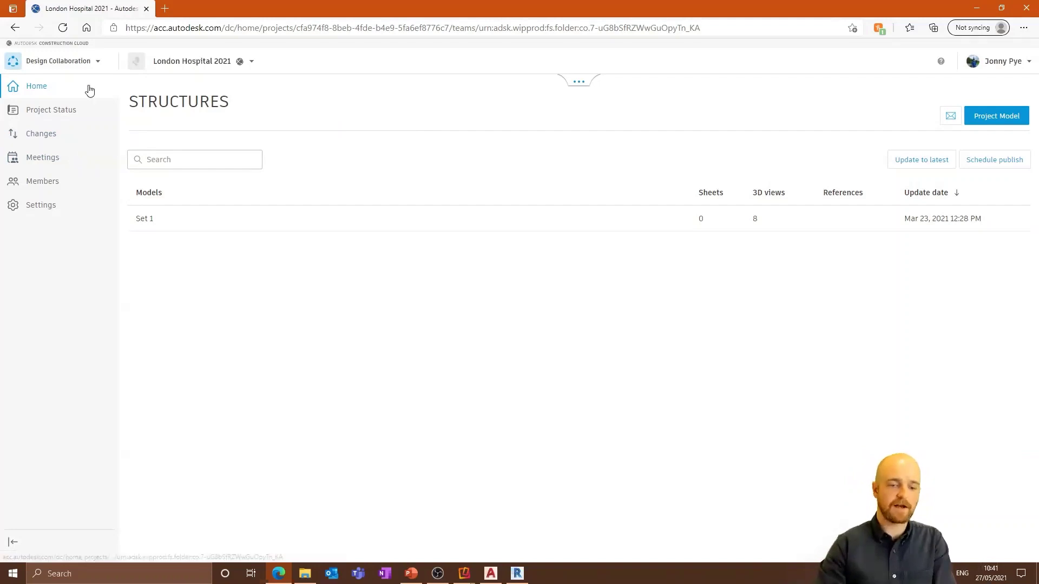
# Expand the timeline with all four team tracks and open the STRUCTURES (3) package from 04/27/2021
pyautogui.click(577, 84)
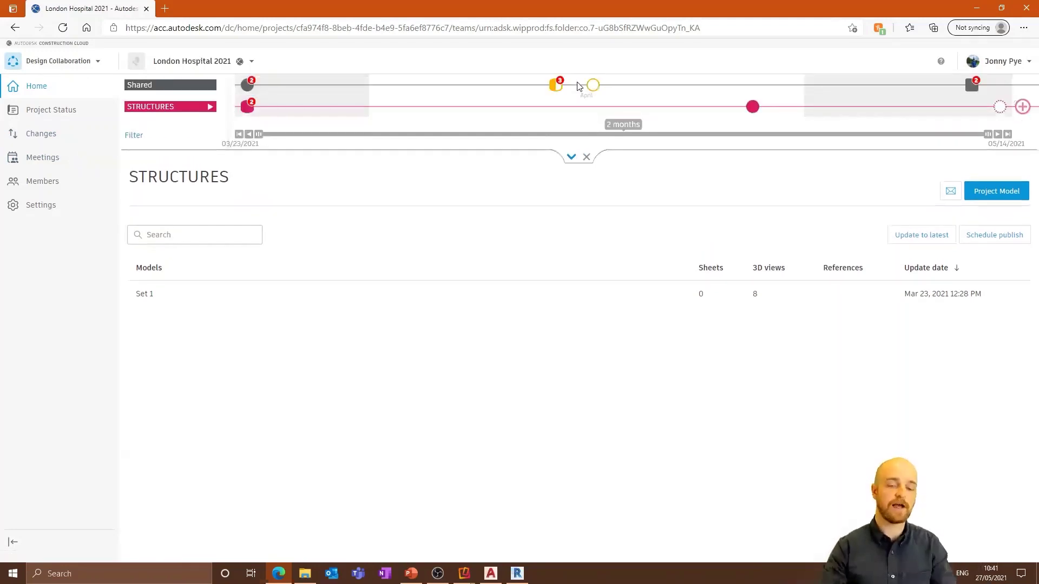
pyautogui.click(572, 157)
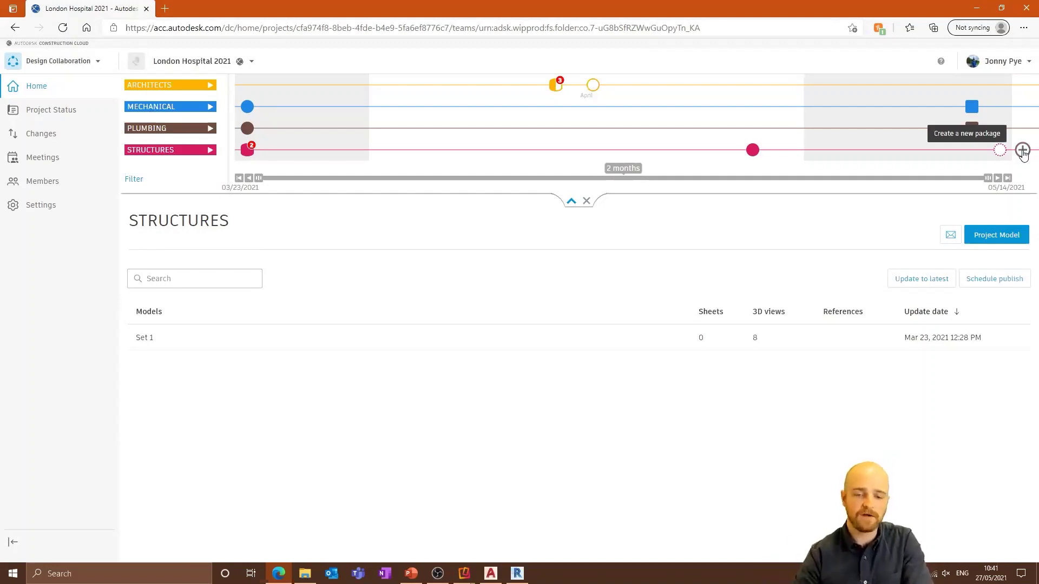
pyautogui.click(752, 150)
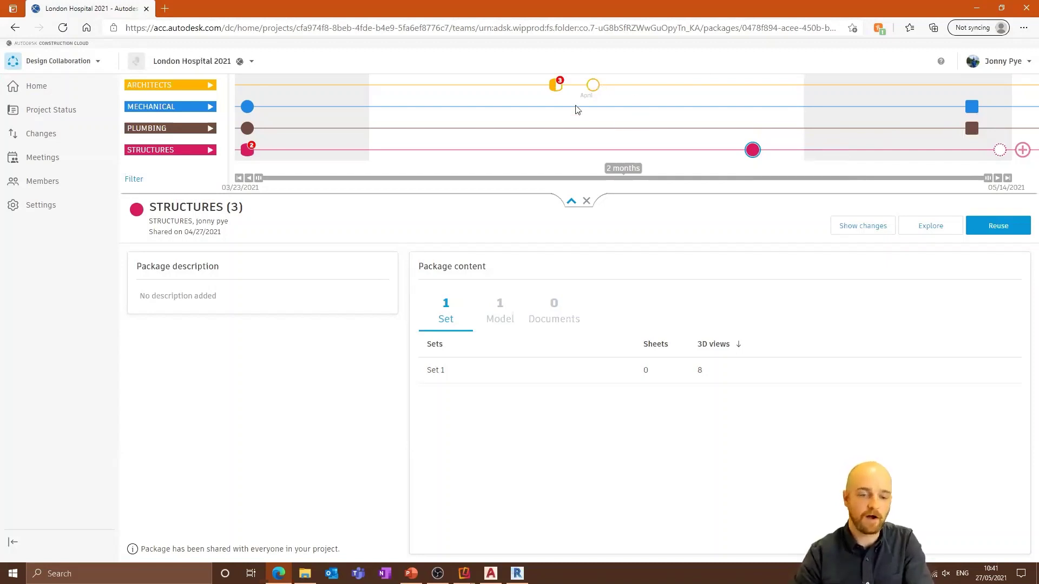
# Inspect the ARCHITECTS (9) Revit model, then open the empty STRUCTURES (6) draft dated 05/14/2021
pyautogui.moveTo(593, 91)
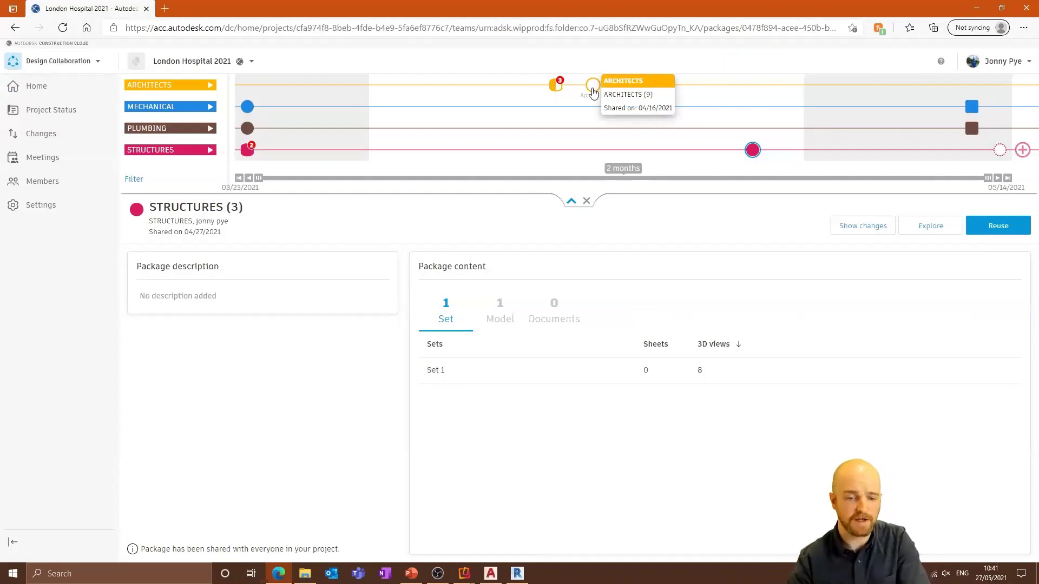
pyautogui.click(593, 86)
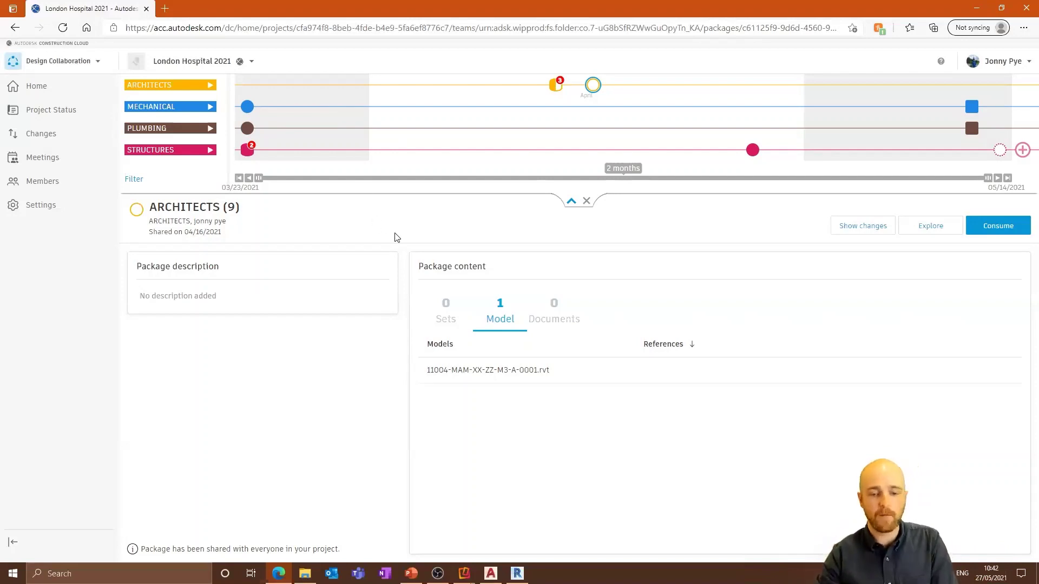
pyautogui.click(1000, 150)
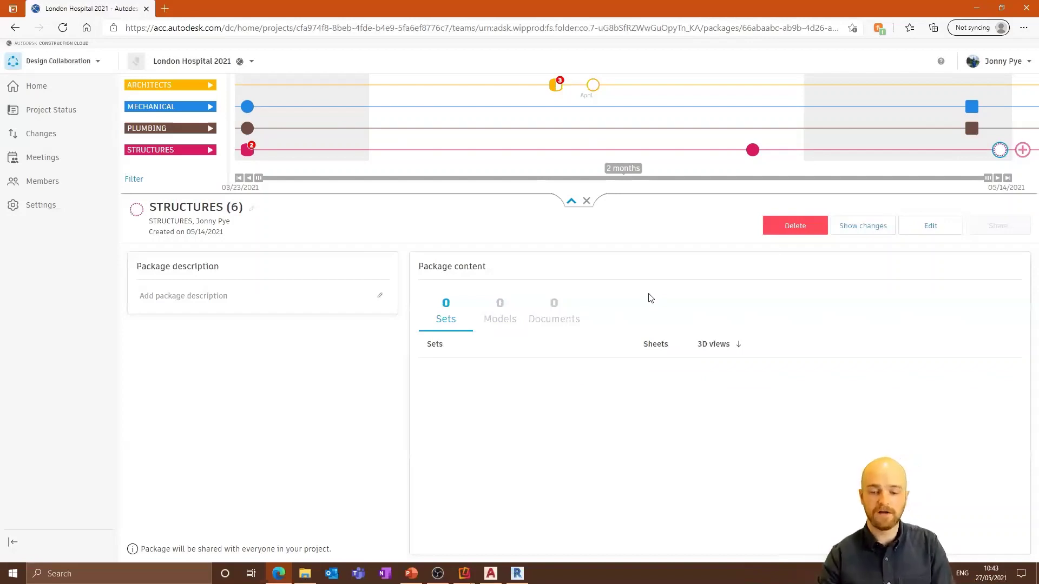
# Check the draft package's empty Documents, Models and Sets, close the viewer and expand the timeline
pyautogui.click(930, 225)
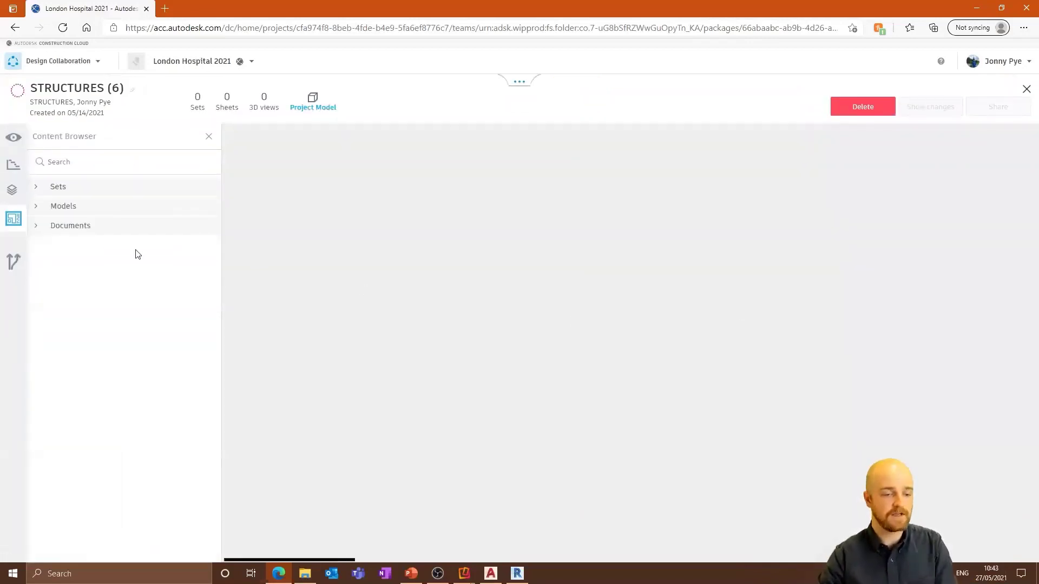
pyautogui.click(36, 227)
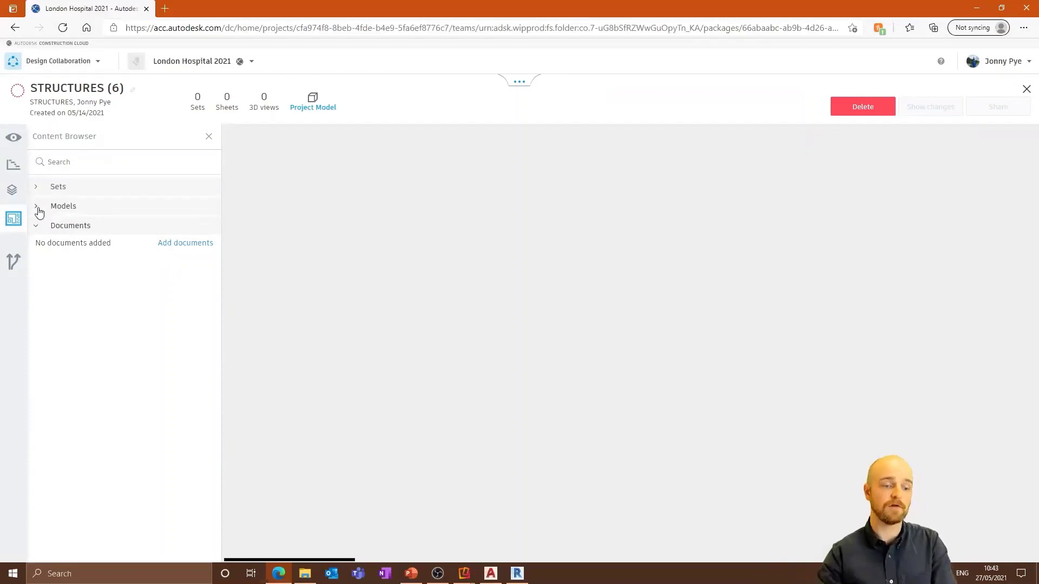
pyautogui.click(37, 208)
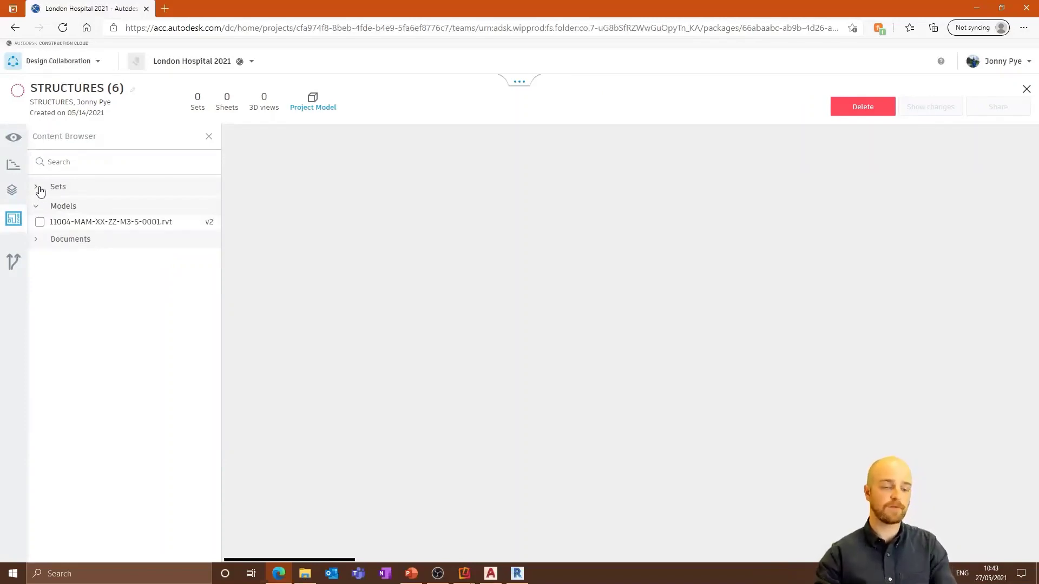
pyautogui.click(38, 187)
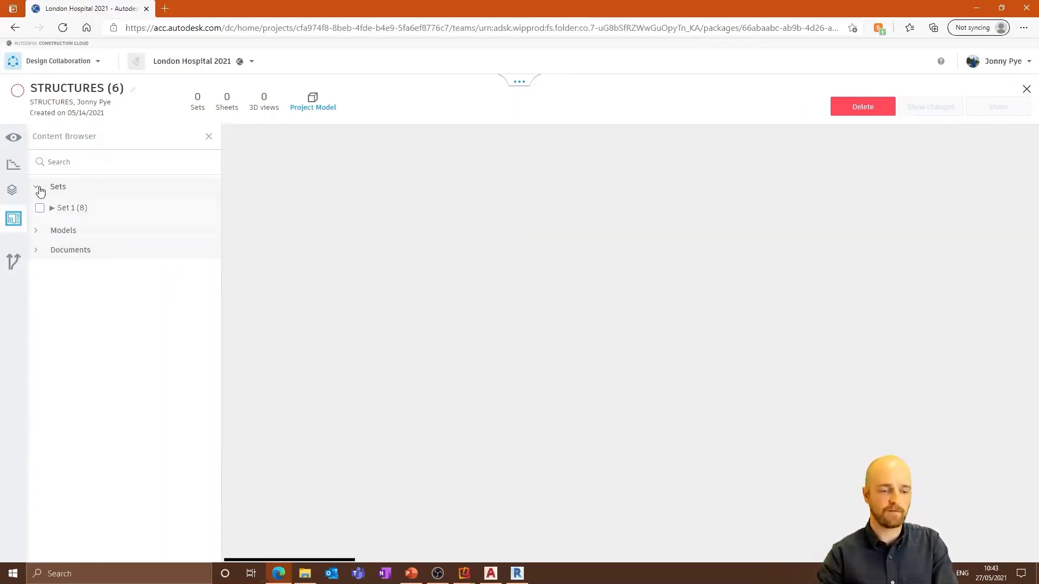
pyautogui.click(1027, 89)
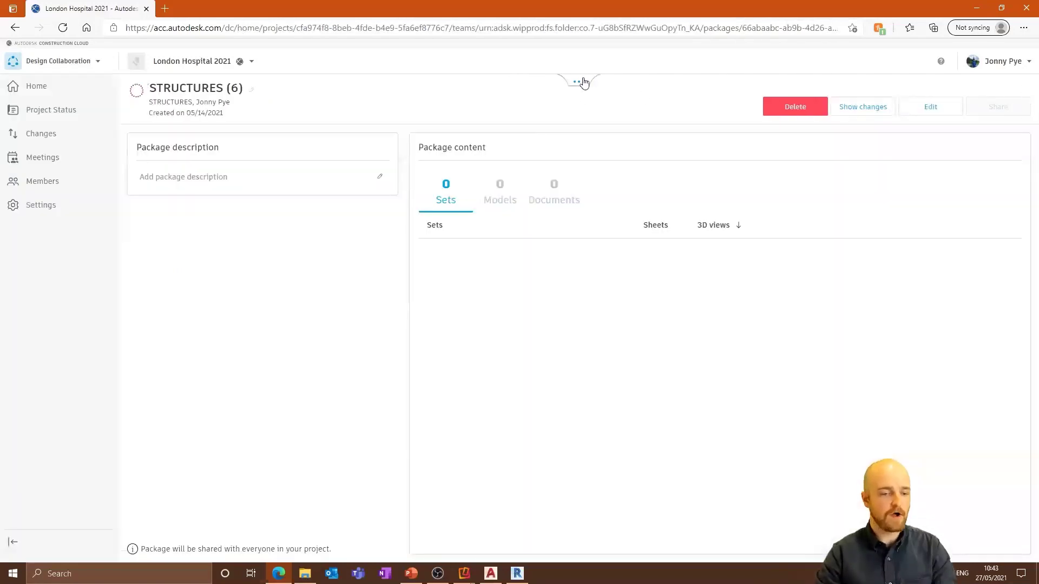
pyautogui.click(580, 82)
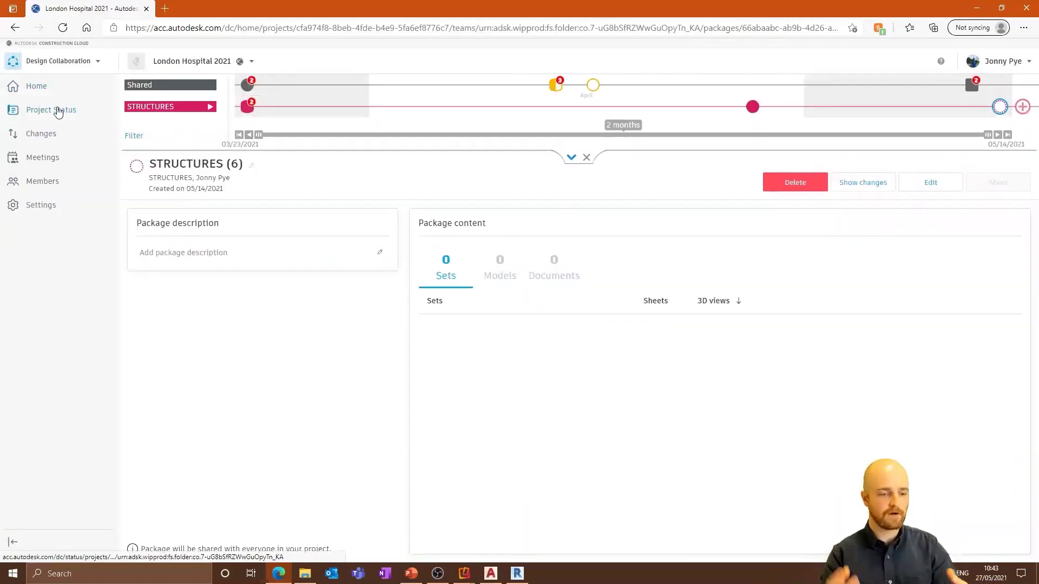
# Open Changes, with no watch groups yet, and expand the Architects, Mechanical, Plumbing and Structures tracks
pyautogui.click(31, 142)
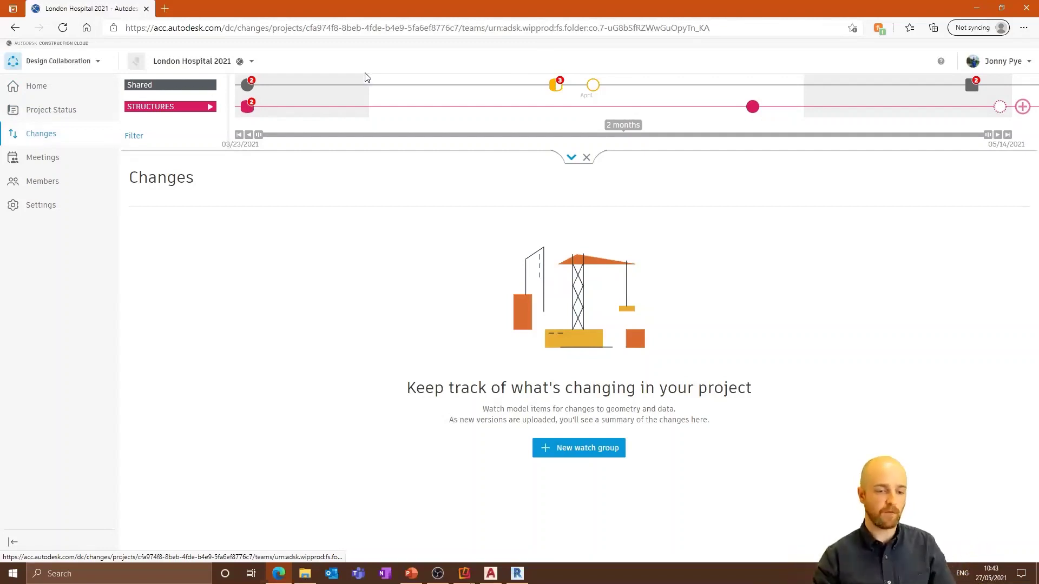
pyautogui.click(571, 158)
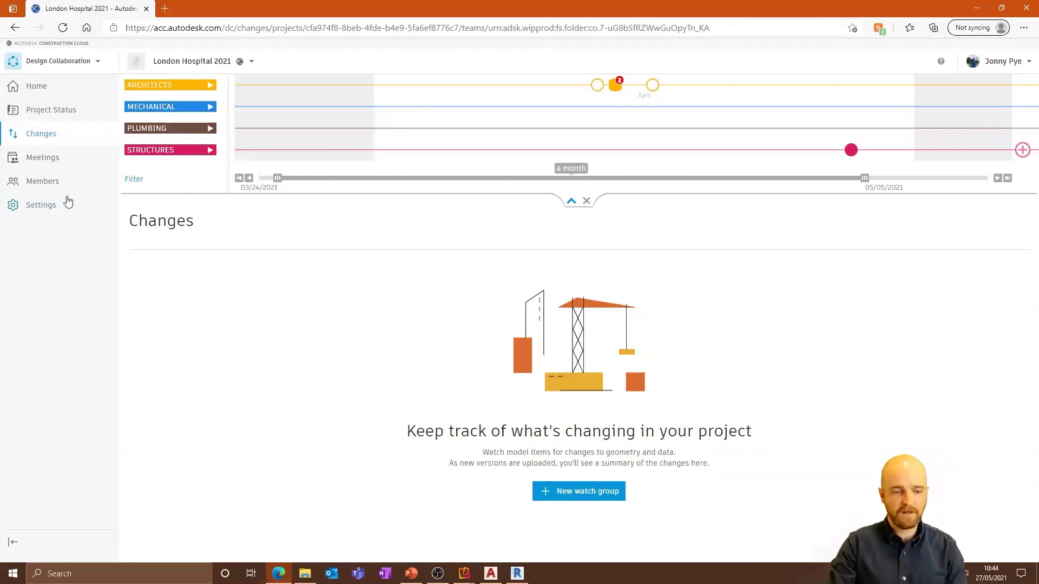
# Open Meetings listing the Site PPE and Concrete delivery Issue agendas, and browse the product switcher
pyautogui.click(42, 157)
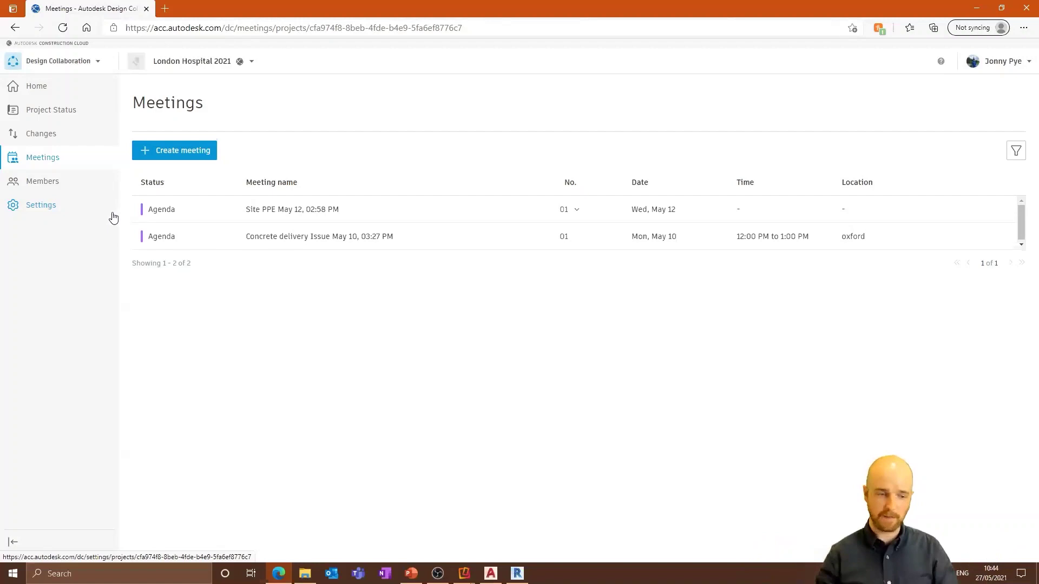
pyautogui.click(76, 61)
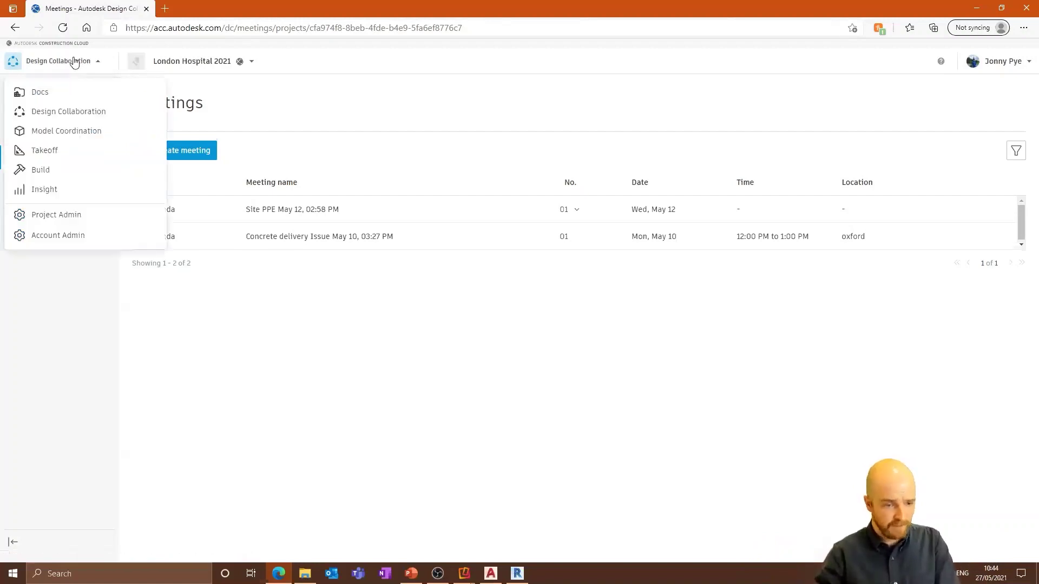
pyautogui.click(319, 101)
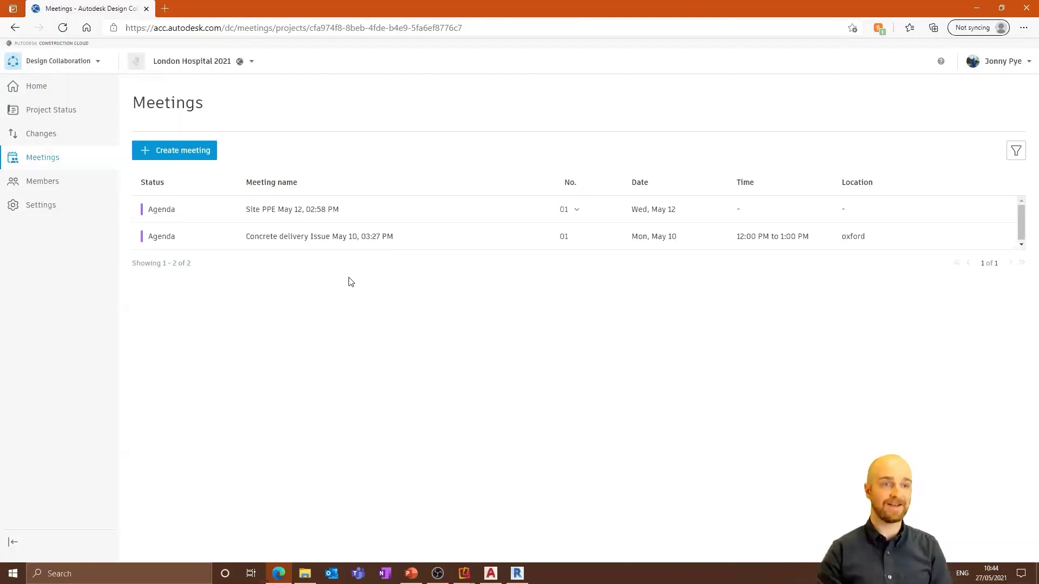
pyautogui.click(48, 63)
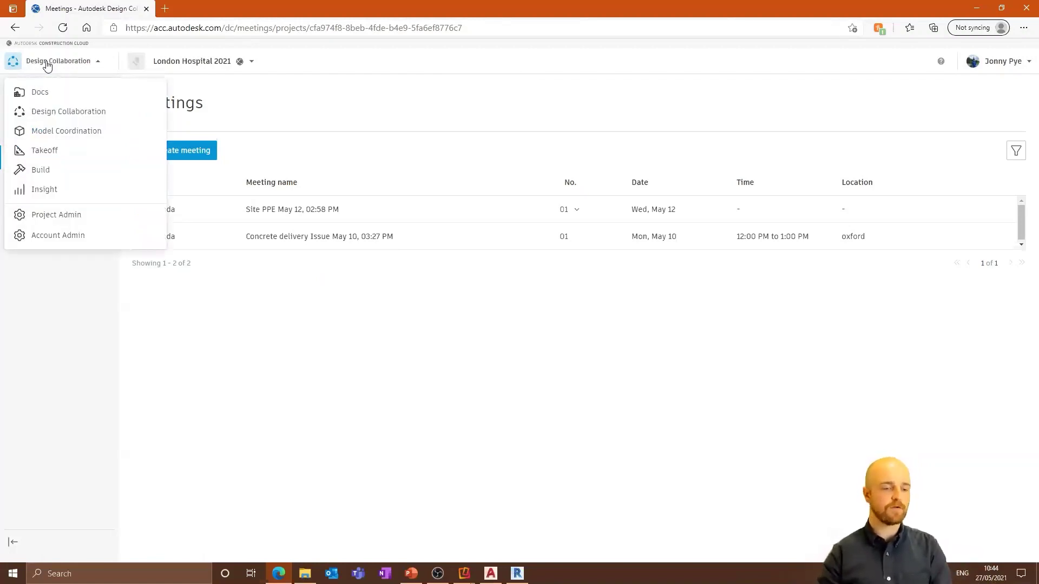
# Switch to Model Coordination's 19-model list, duplicate the tab as Docs, and return to the models
pyautogui.click(61, 135)
pyautogui.rightClick(90, 11)
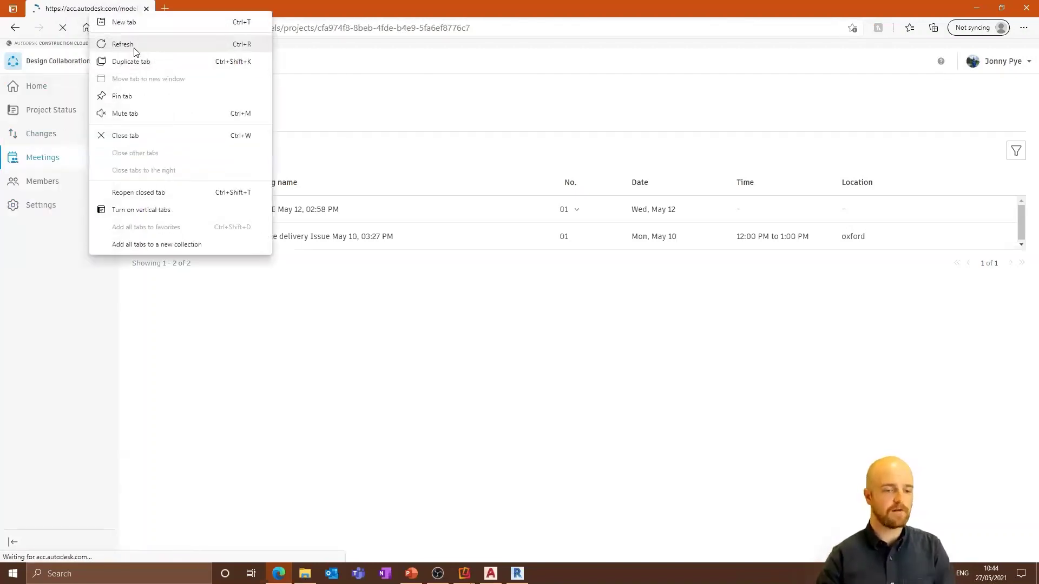
pyautogui.click(135, 63)
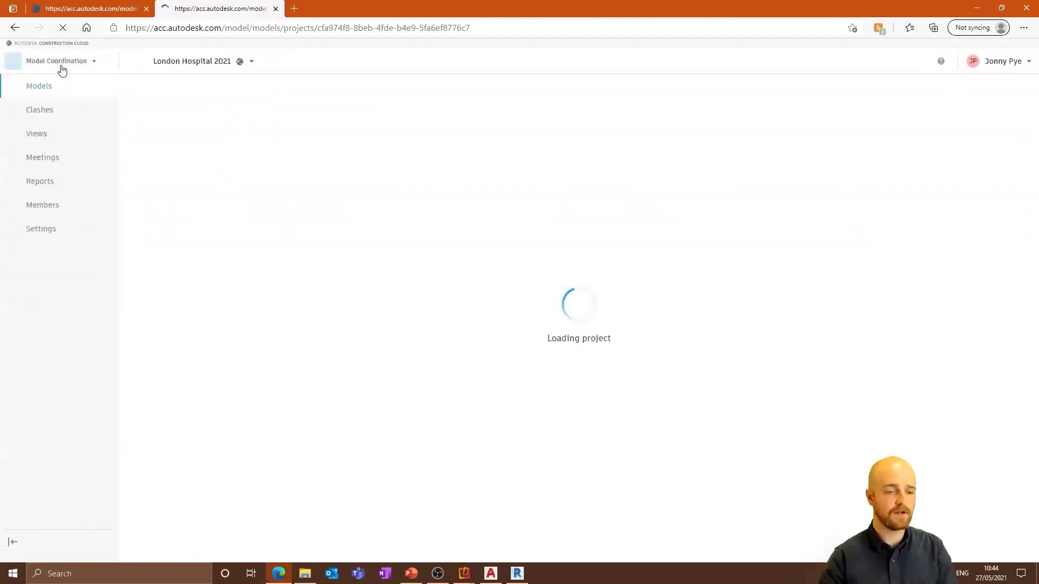
pyautogui.click(61, 64)
pyautogui.click(41, 89)
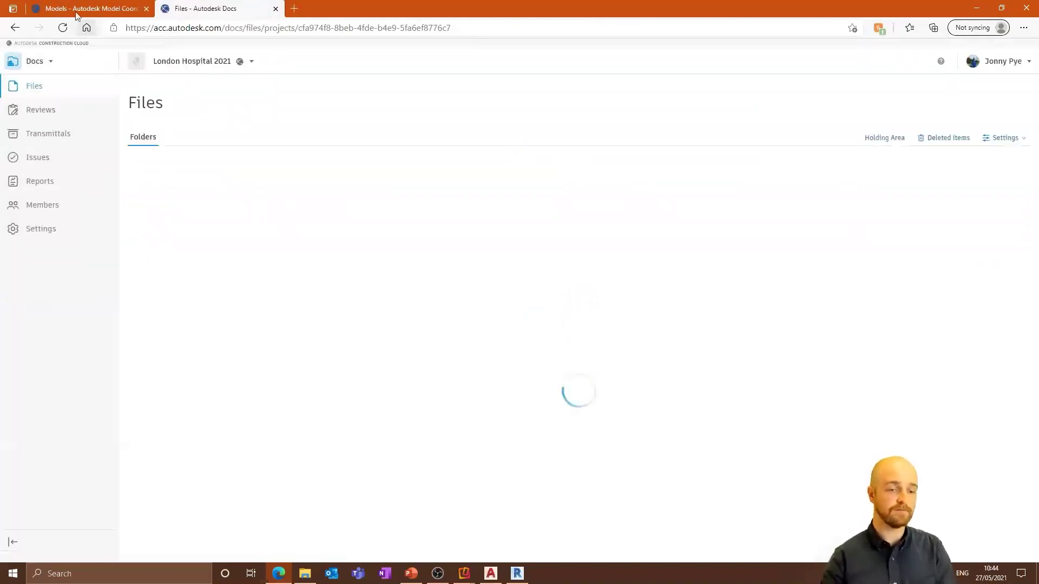
pyautogui.click(79, 7)
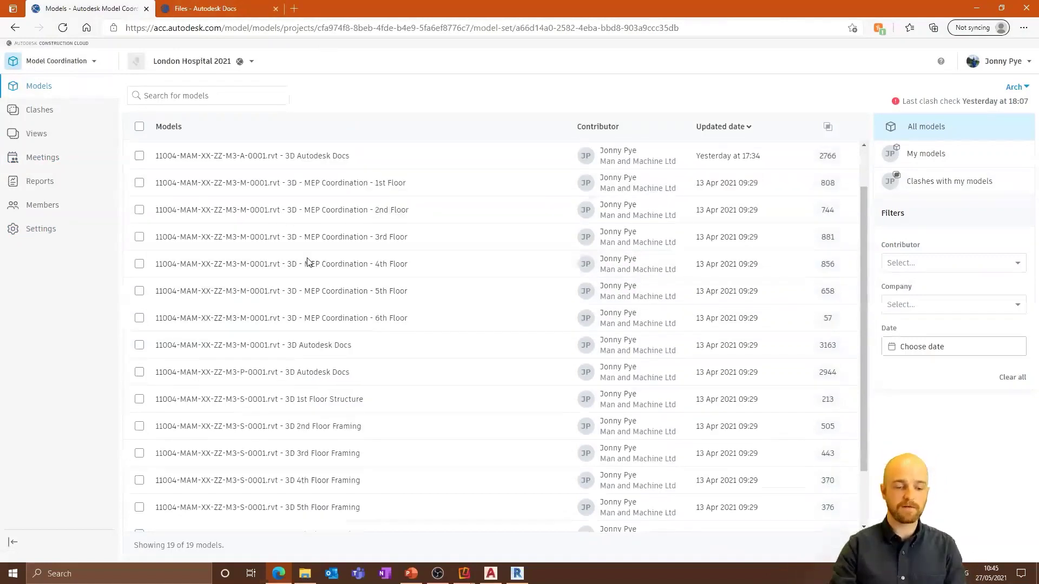
pyautogui.scroll(-3, 305, 263)
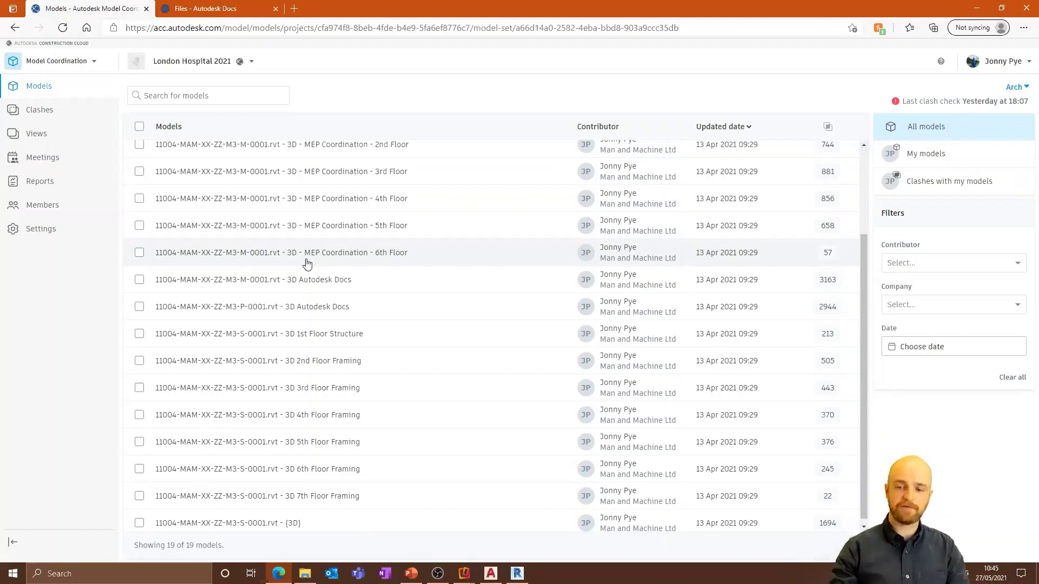
# Change the coordination space from Arch to 'Shared folder coordination space' and review its 19 models
pyautogui.click(1015, 86)
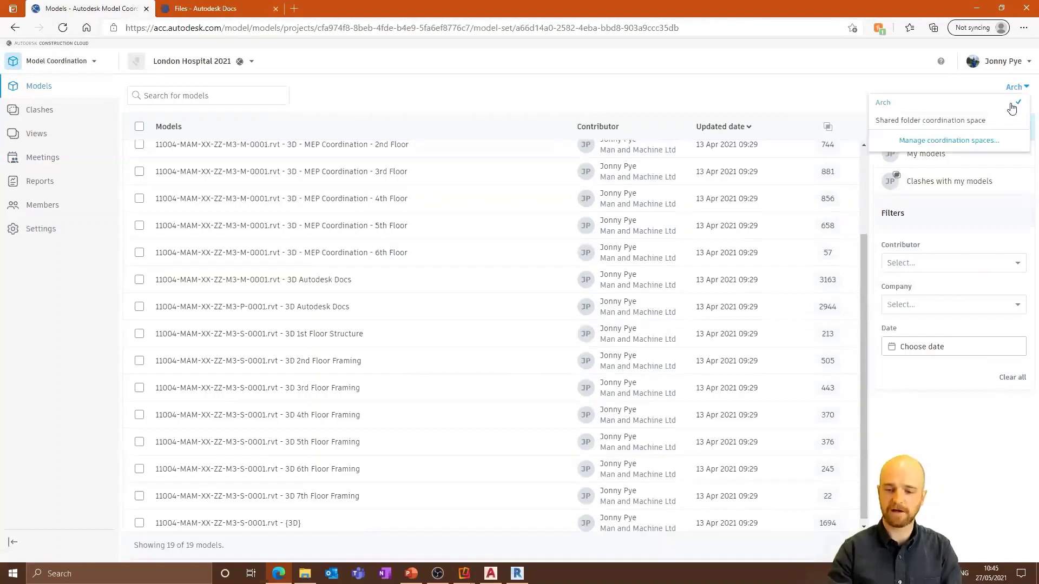
pyautogui.click(922, 122)
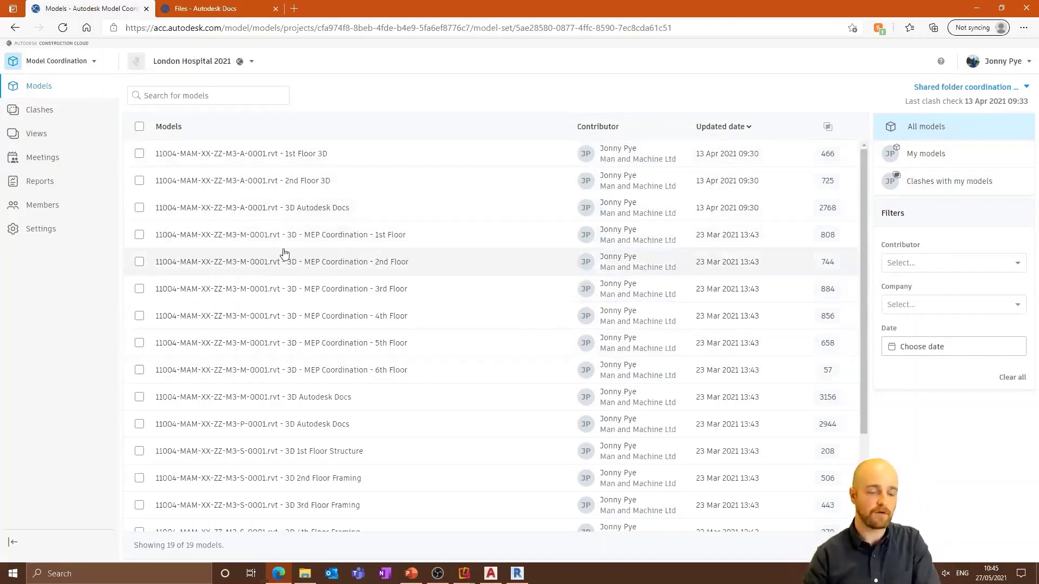
pyautogui.scroll(-3, 346, 216)
# Sort the models by name, tick and untick a few checkboxes, then show the Clashes matrix
pyautogui.click(310, 129)
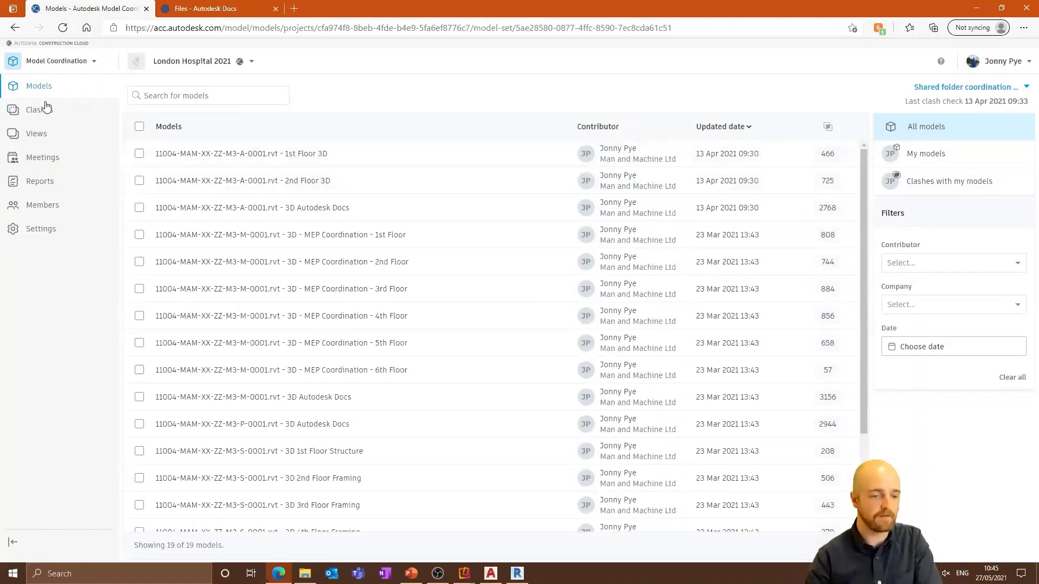
pyautogui.click(139, 153)
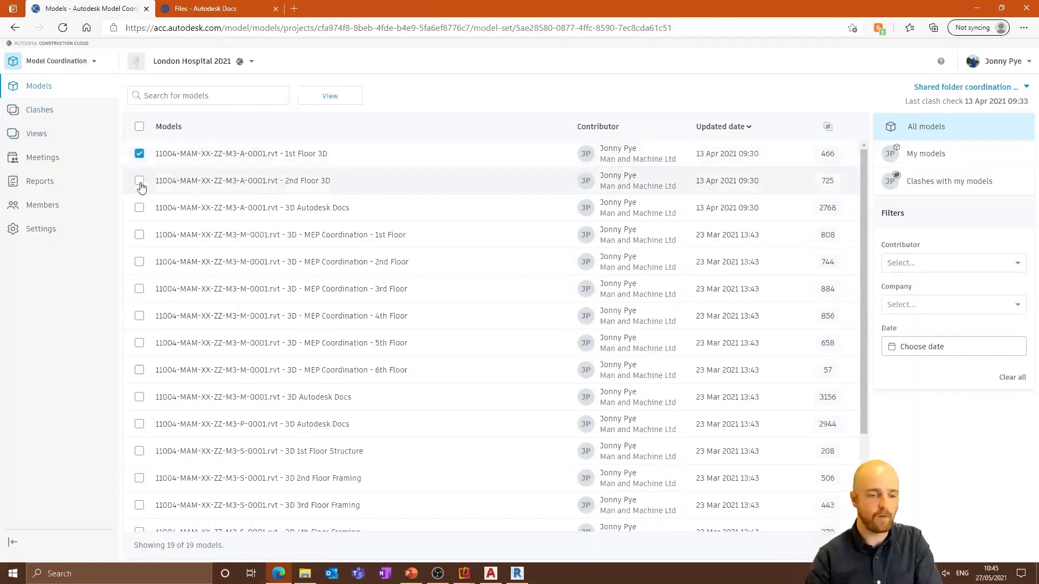
pyautogui.click(139, 208)
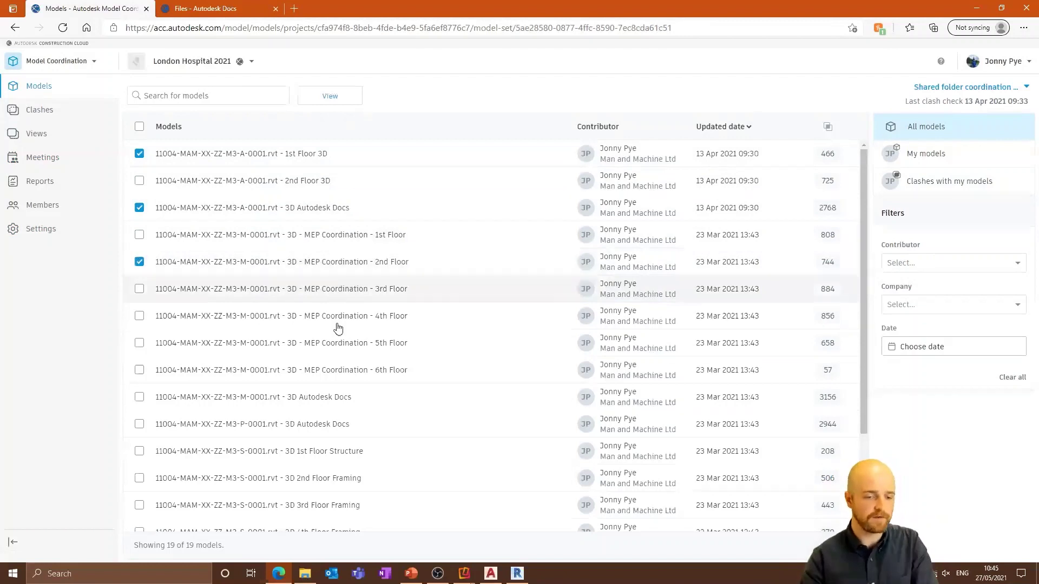
pyautogui.click(139, 262)
pyautogui.click(139, 208)
pyautogui.click(139, 154)
pyautogui.click(44, 112)
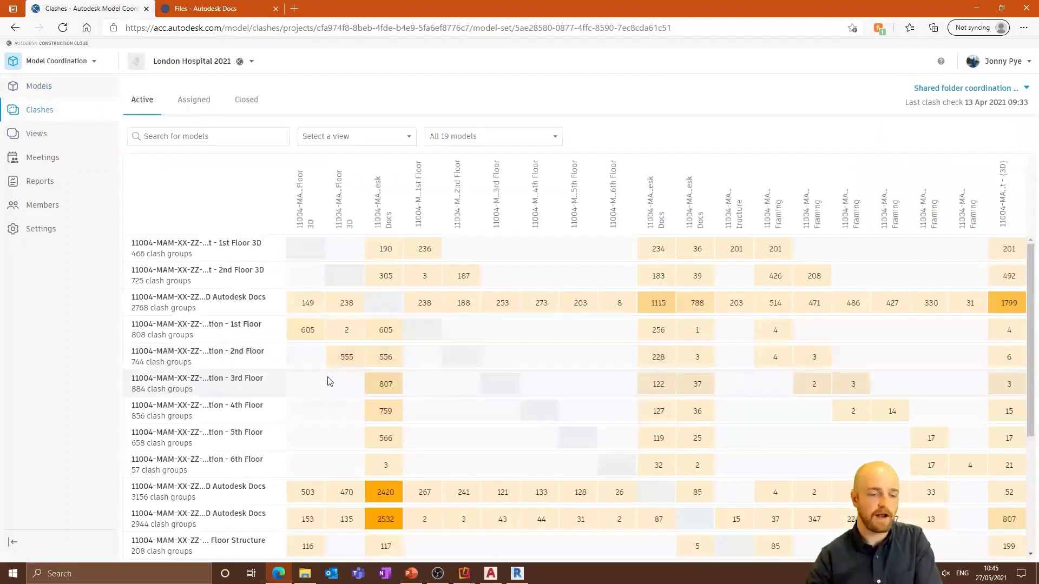
# Filter the clash matrix to only MEP Coordination - 1st Floor and 1st Floor Structure
pyautogui.scroll(-5, 785, 429)
pyautogui.scroll(2, 790, 429)
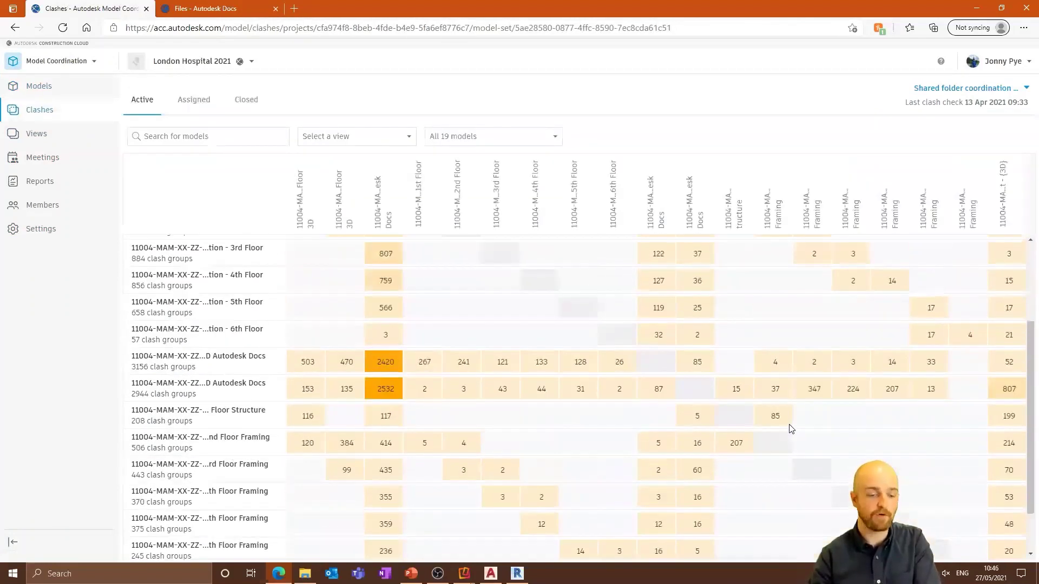
pyautogui.scroll(3, 790, 428)
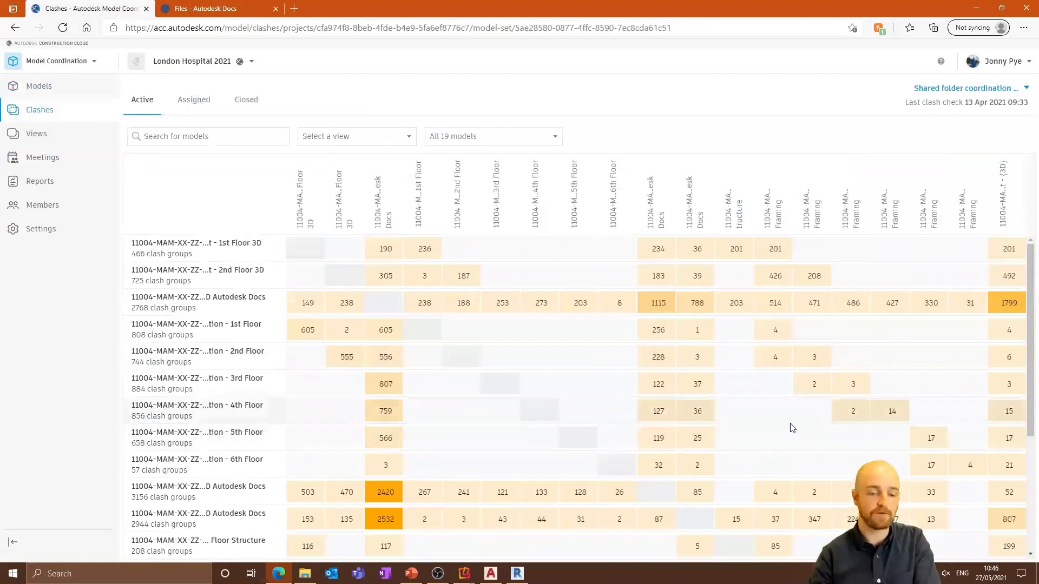
pyautogui.click(532, 144)
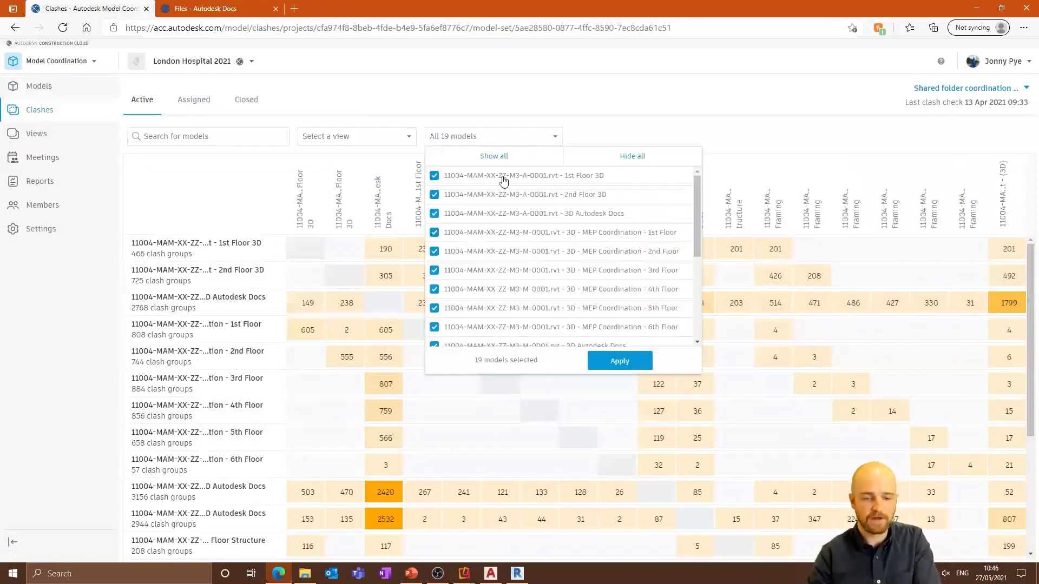
pyautogui.click(632, 157)
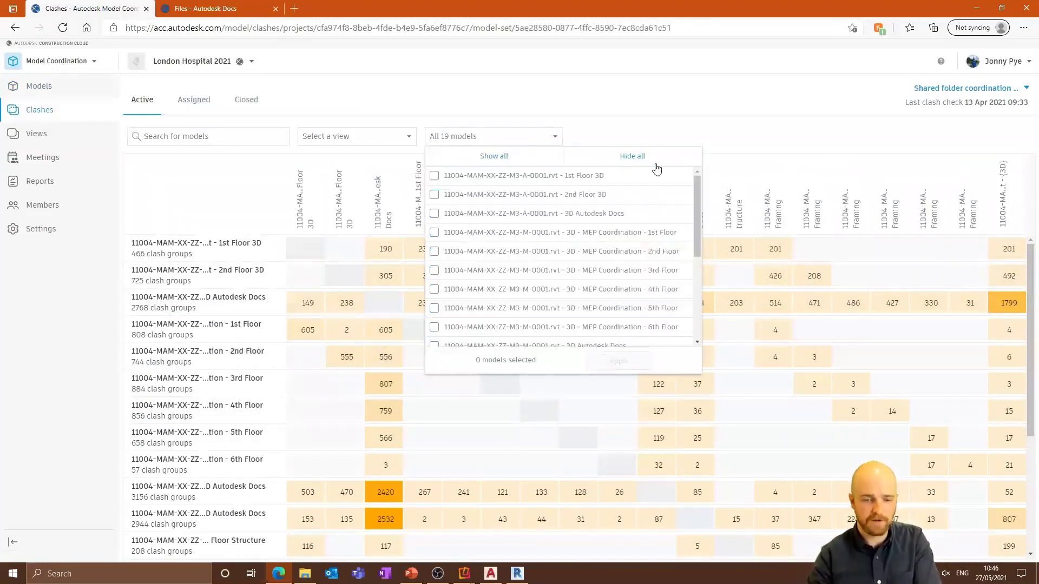
pyautogui.click(434, 232)
pyautogui.scroll(-1, 434, 293)
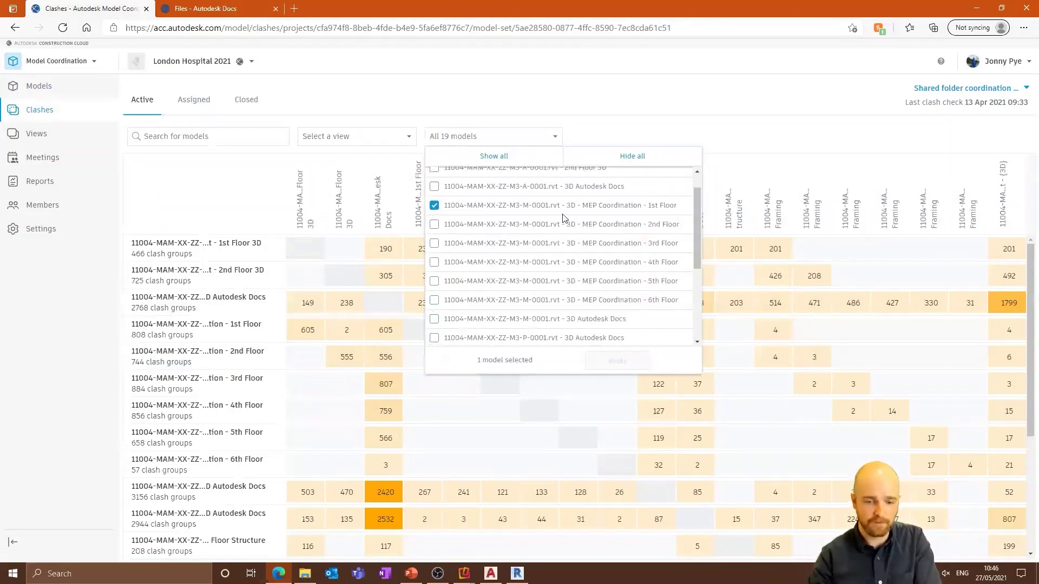
pyautogui.scroll(-3, 568, 233)
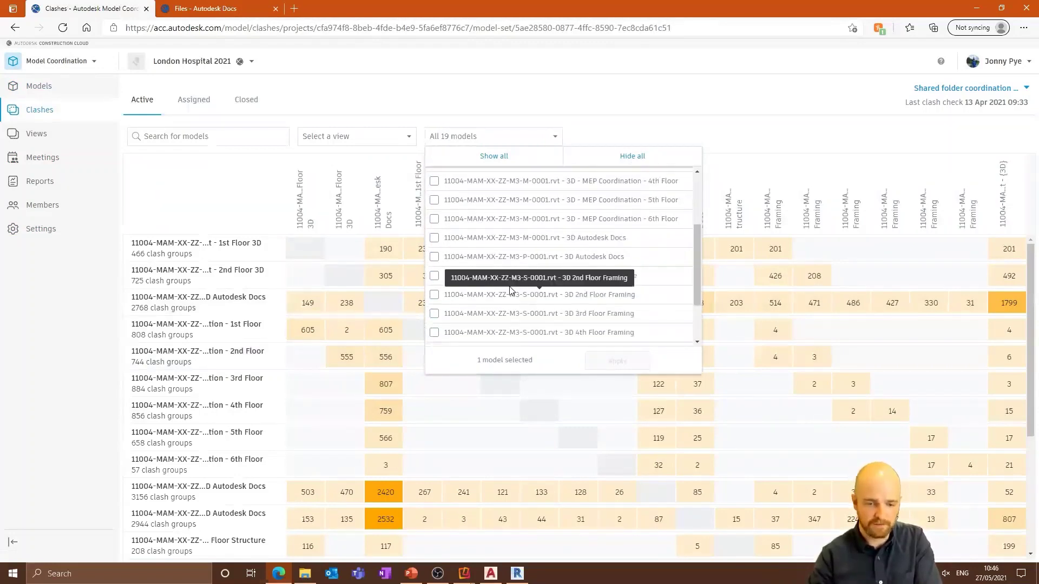
pyautogui.scroll(-1, 562, 253)
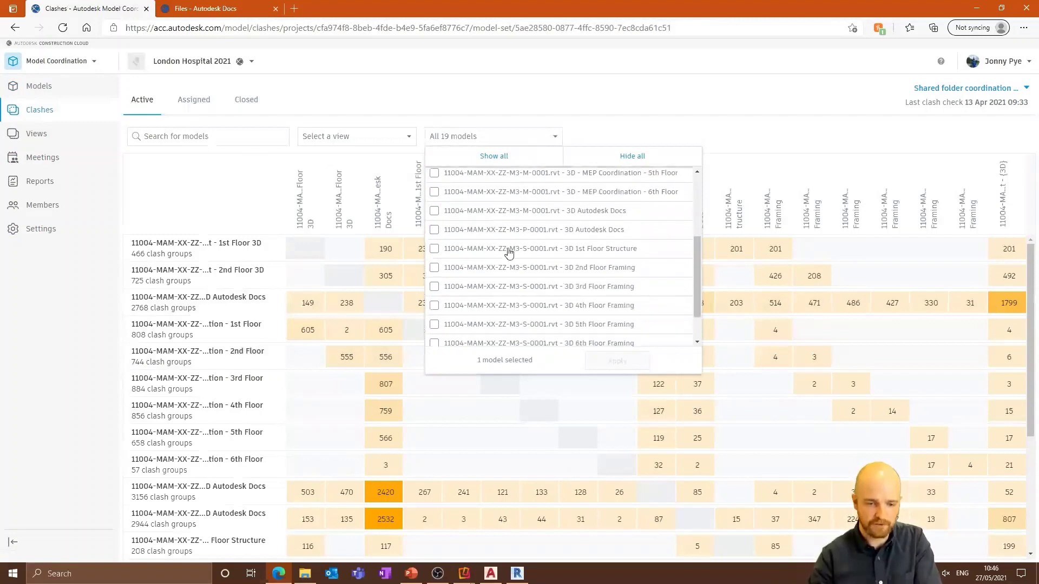
pyautogui.click(435, 250)
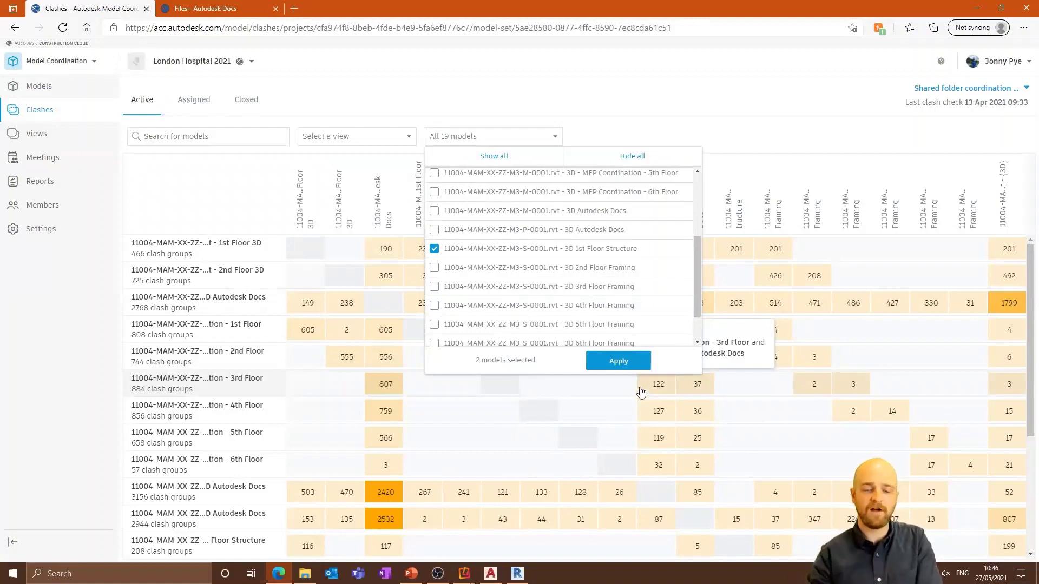
pyautogui.click(604, 362)
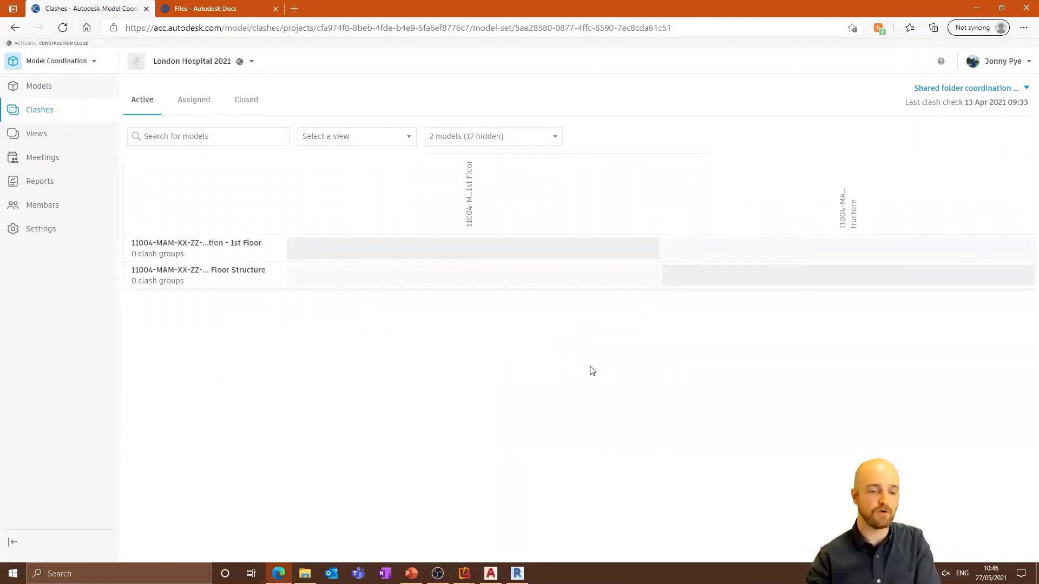
# Swap the filter to MEP 2nd Floor and 2nd Floor Framing, then view their 8 clashes
pyautogui.click(502, 141)
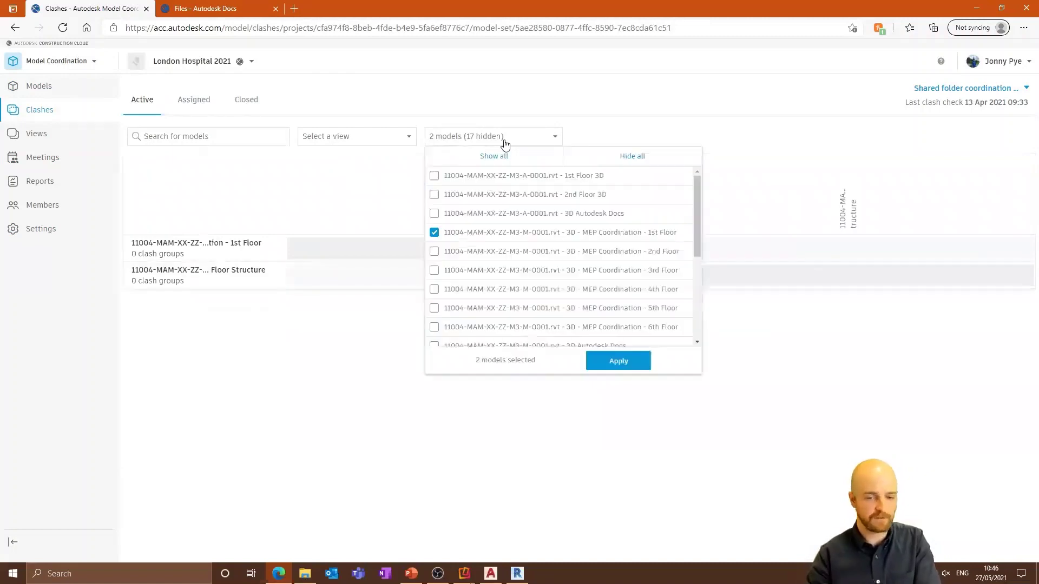
pyautogui.click(434, 232)
pyautogui.click(434, 251)
pyautogui.scroll(-1, 432, 303)
pyautogui.click(434, 330)
pyautogui.scroll(-1, 432, 332)
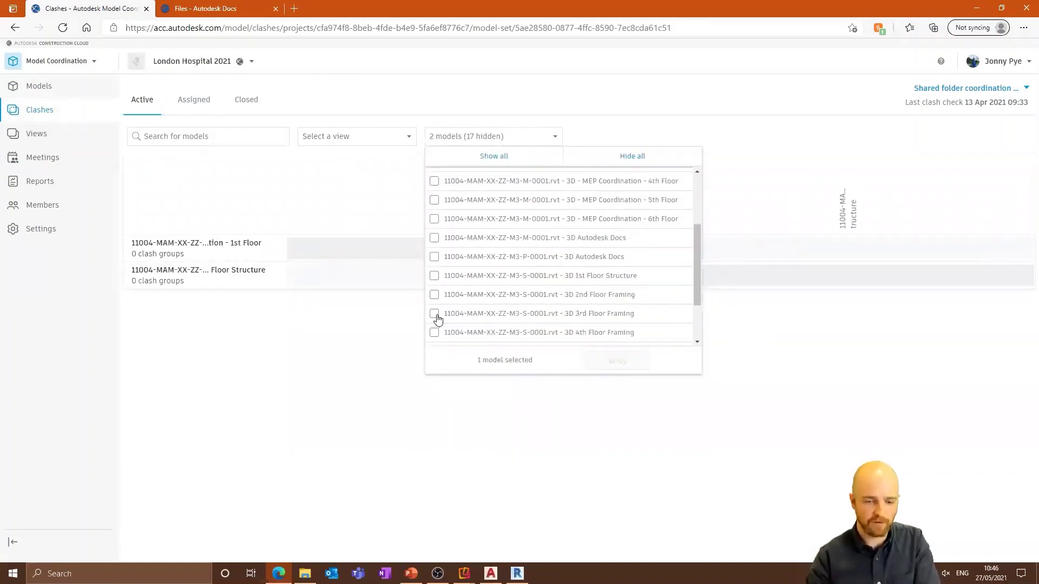
pyautogui.click(434, 295)
pyautogui.click(619, 361)
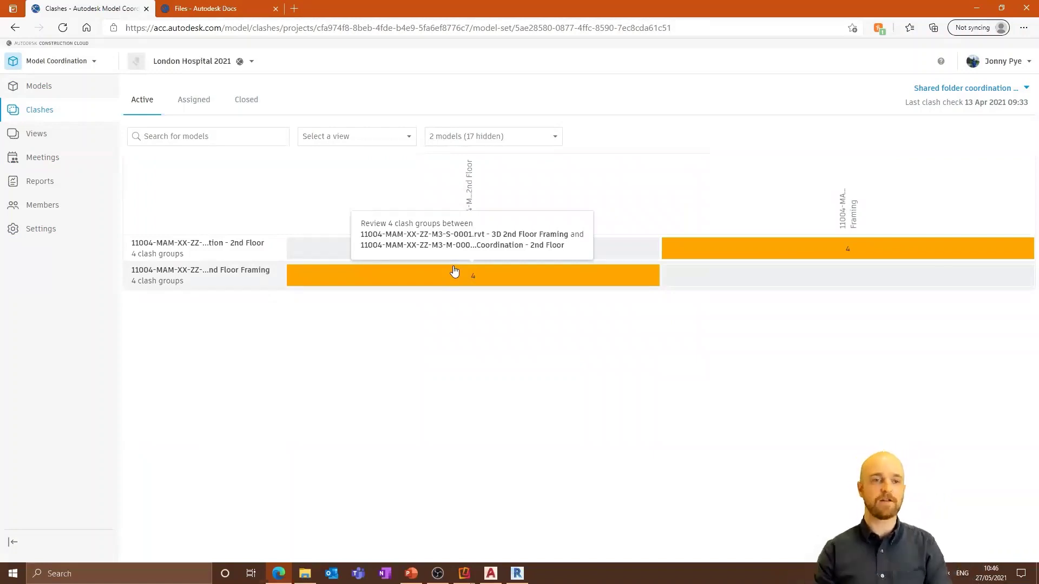
pyautogui.click(472, 278)
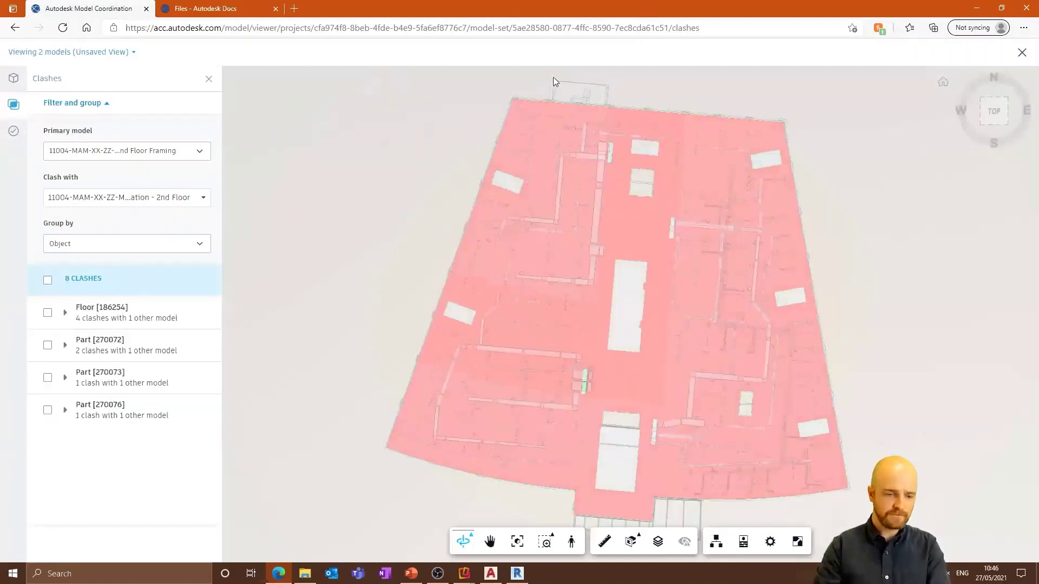
# Select all four Floor [186254] clashes, orbit to the green ducts, and expand the row listing them
pyautogui.click(125, 310)
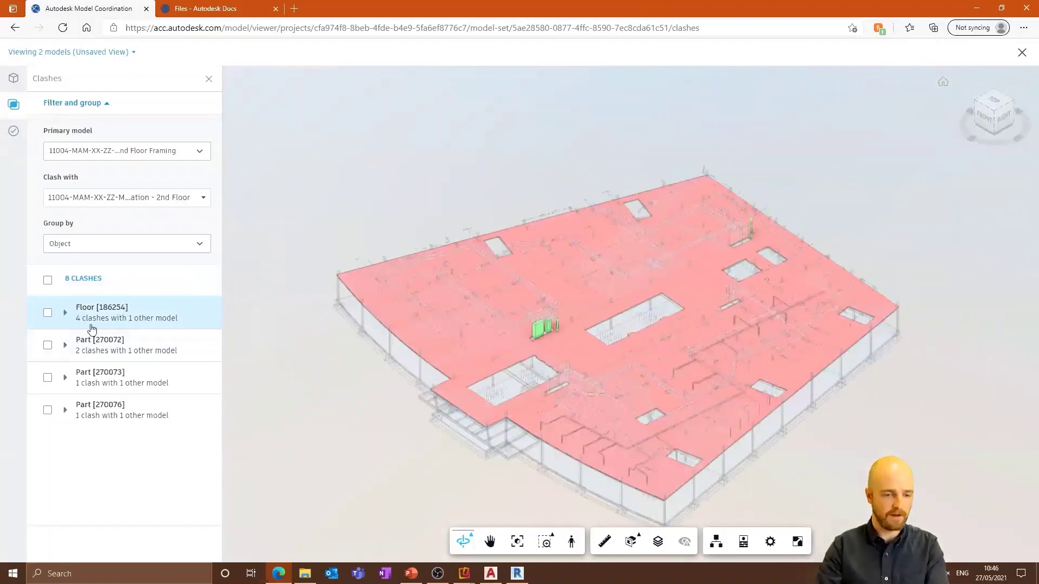
pyautogui.scroll(5, 544, 346)
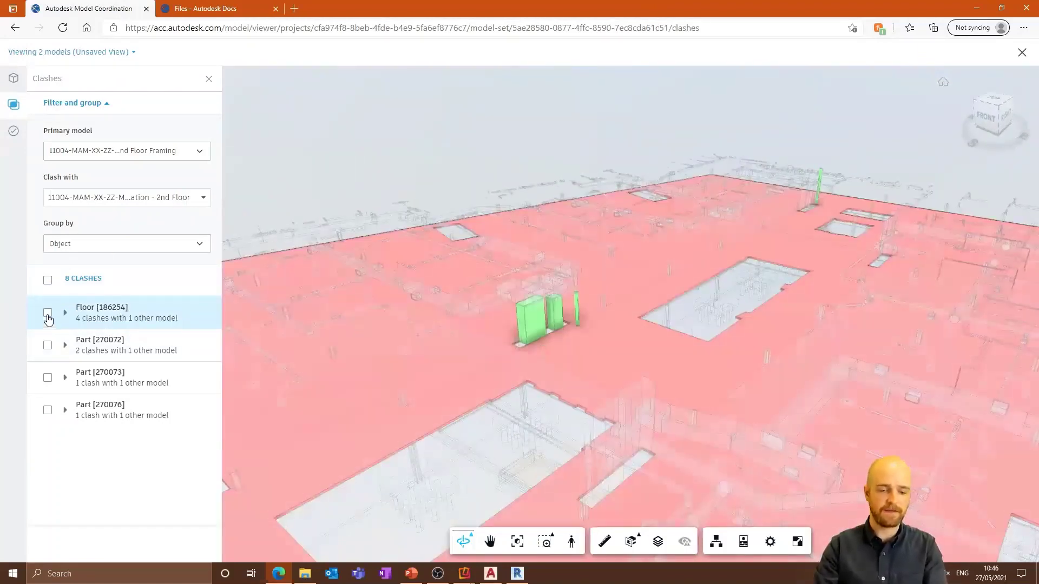
pyautogui.click(47, 312)
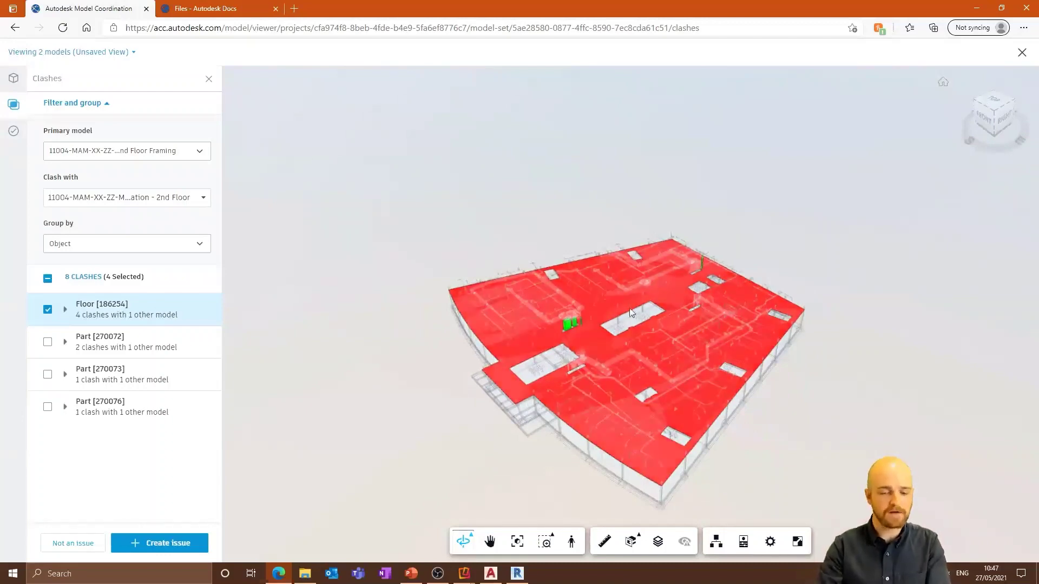
pyautogui.scroll(5, 576, 330)
pyautogui.scroll(8, 577, 346)
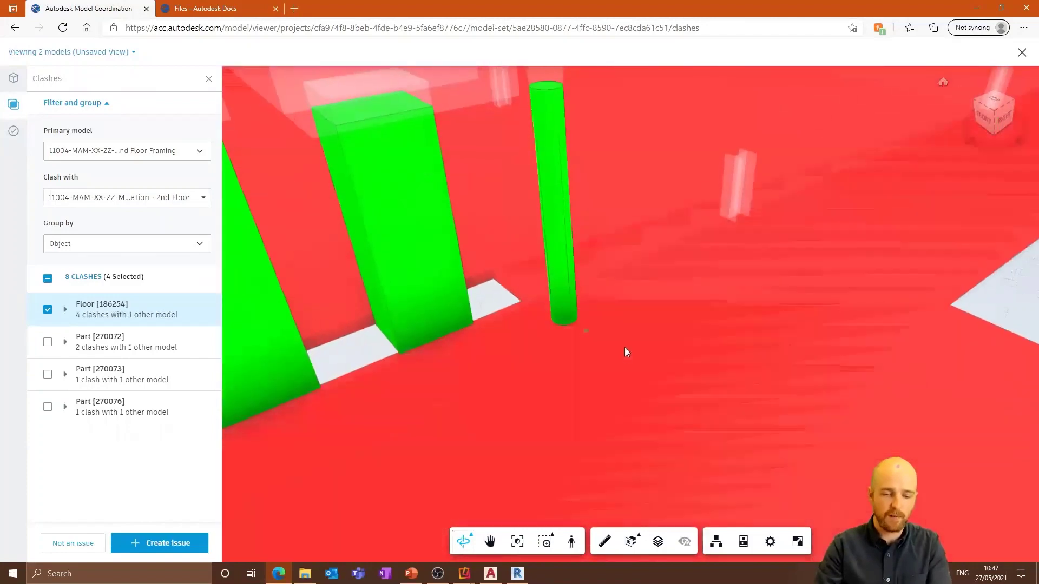
pyautogui.moveTo(624, 348); pyautogui.dragTo(560, 291)
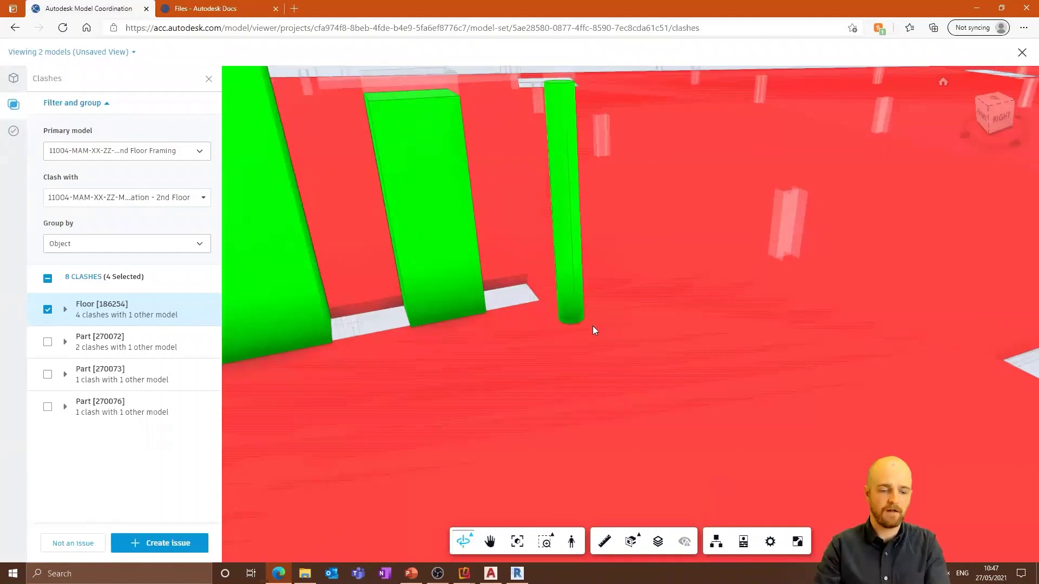
pyautogui.click(65, 310)
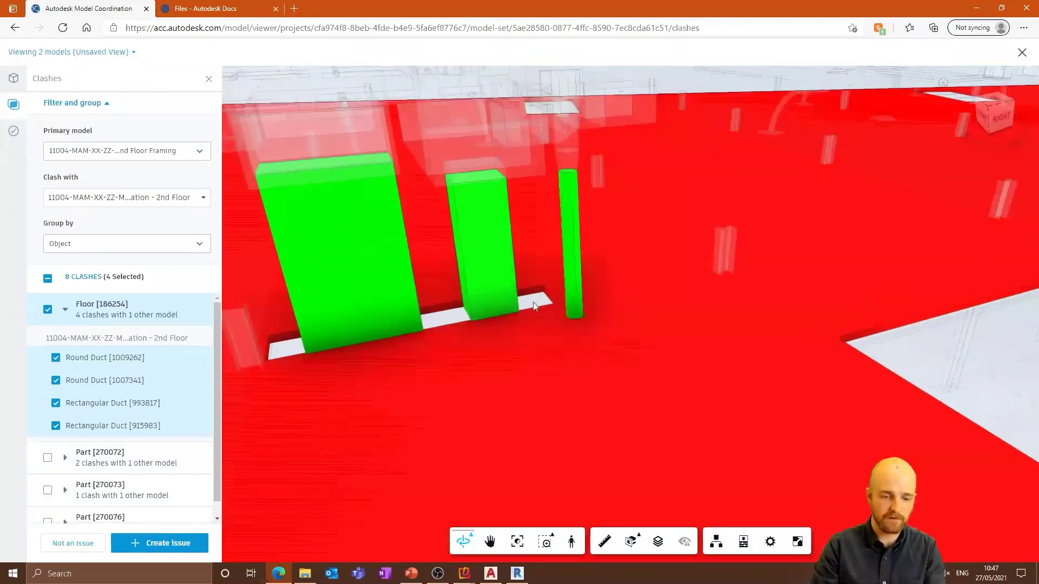
pyautogui.moveTo(487, 303); pyautogui.dragTo(291, 443)
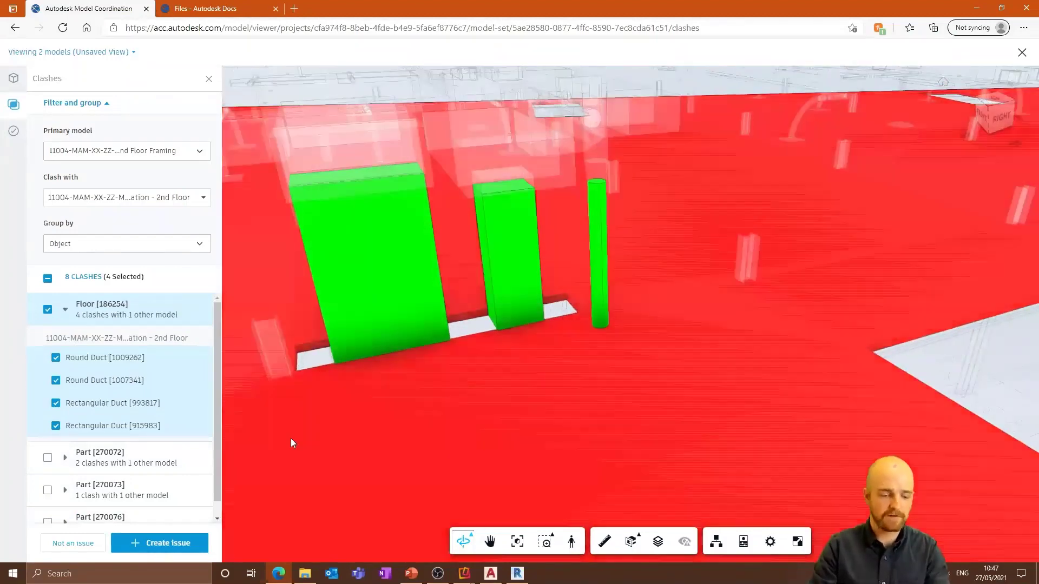
# Create Issue #32 for the selected clashes, pinned at the round duct's base
pyautogui.click(182, 545)
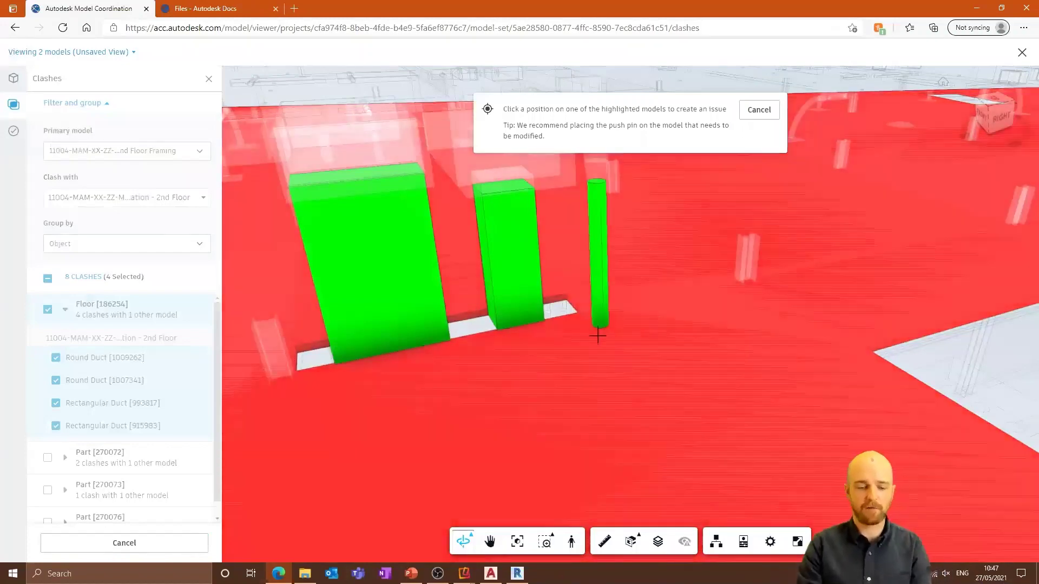
pyautogui.click(598, 336)
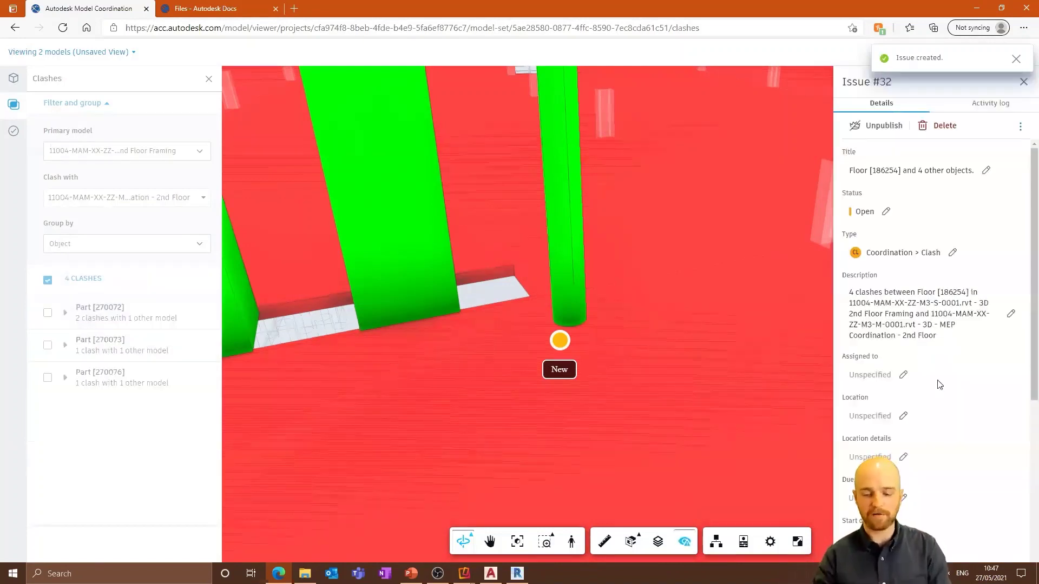
# Assign Issue #32 to a project member
pyautogui.click(894, 375)
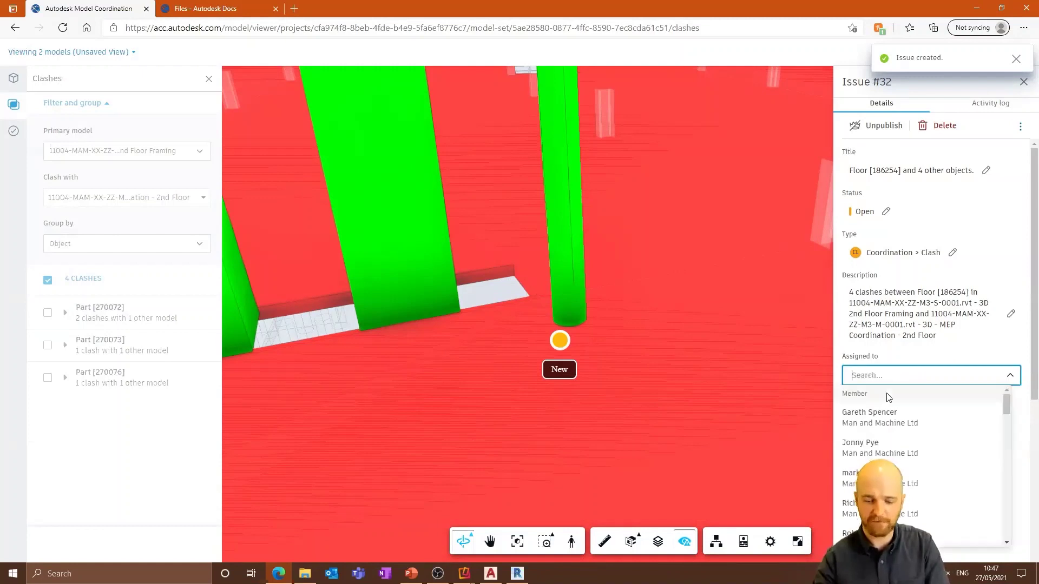
pyautogui.click(875, 446)
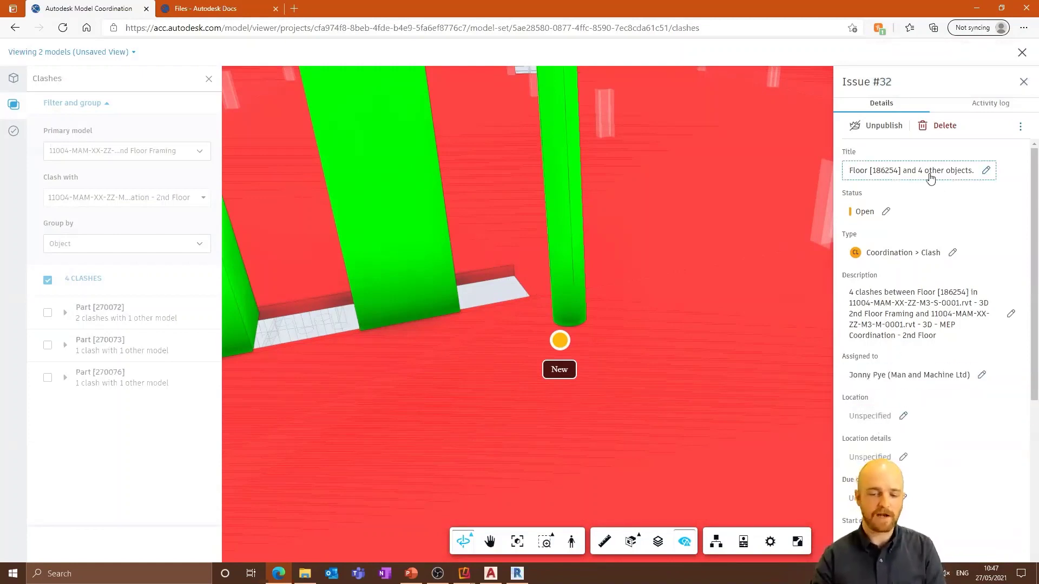
pyautogui.scroll(-4, 914, 314)
pyautogui.scroll(-3, 913, 315)
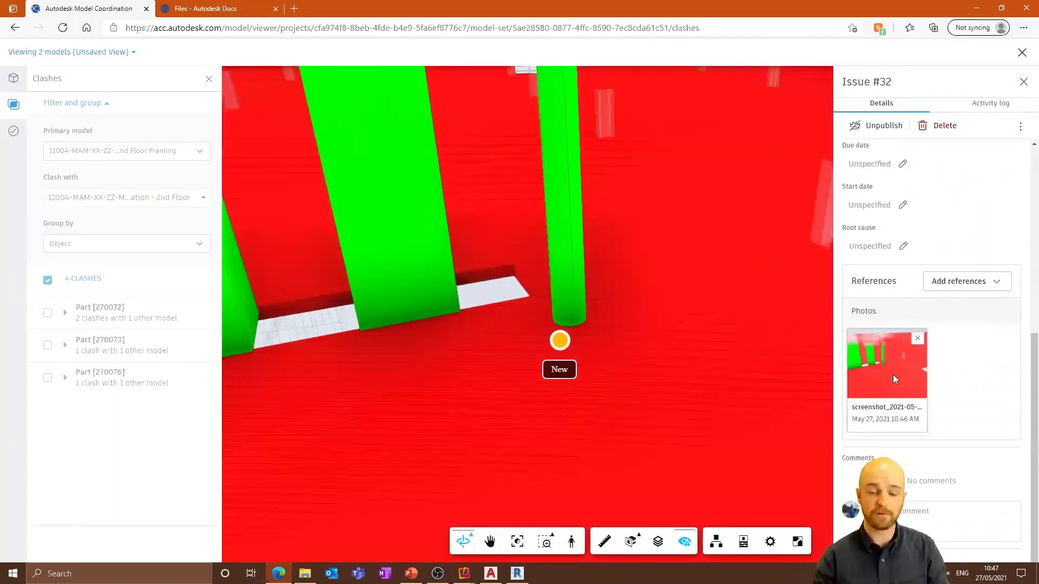
pyautogui.scroll(3, 881, 365)
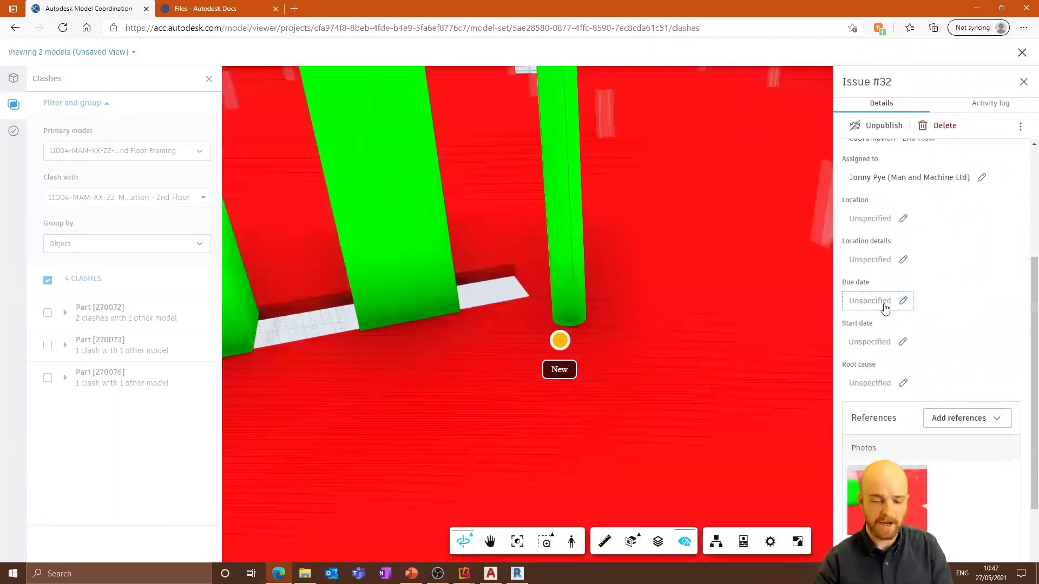
# Set Issue #32's due date to May 28, 2021 and close its panel
pyautogui.click(888, 305)
pyautogui.click(968, 469)
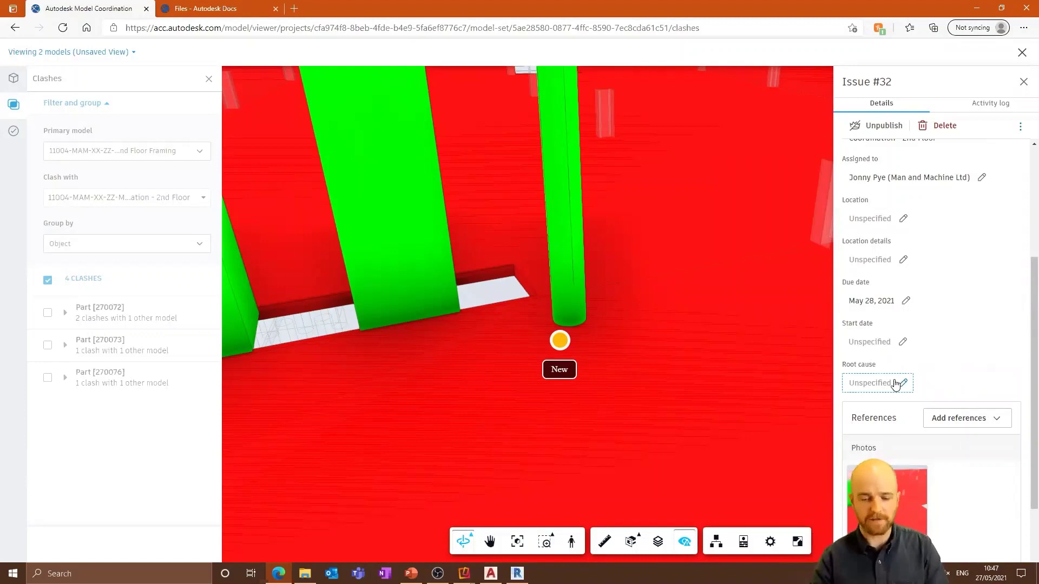
pyautogui.scroll(5, 896, 379)
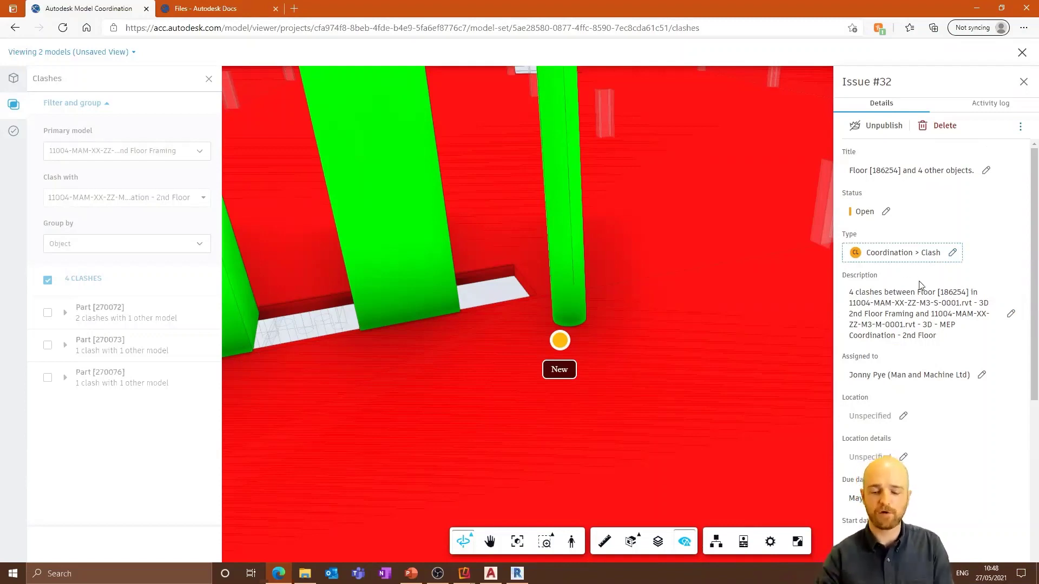
pyautogui.scroll(-4, 928, 374)
pyautogui.scroll(3, 935, 348)
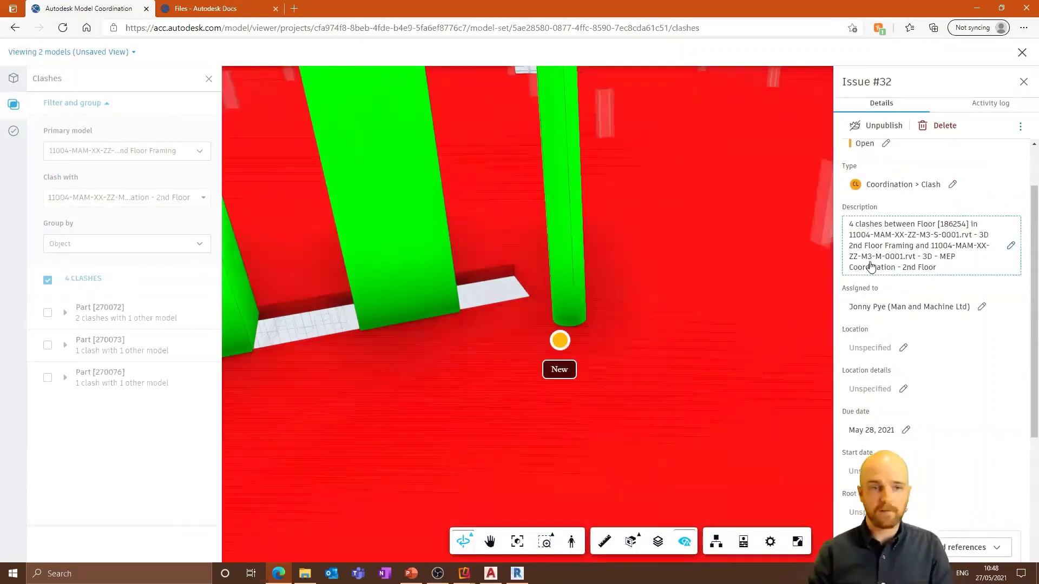
pyautogui.click(1022, 82)
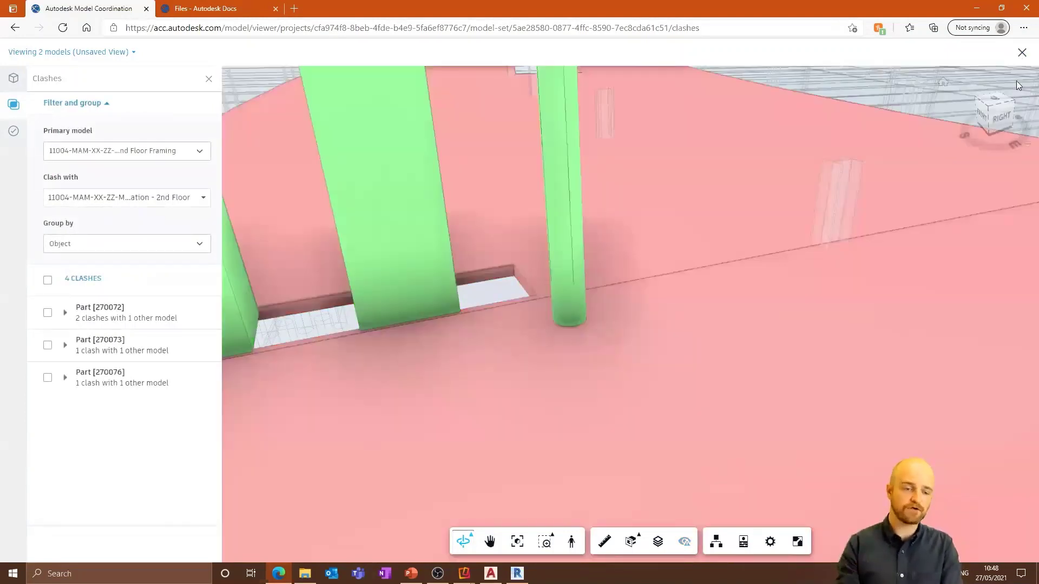
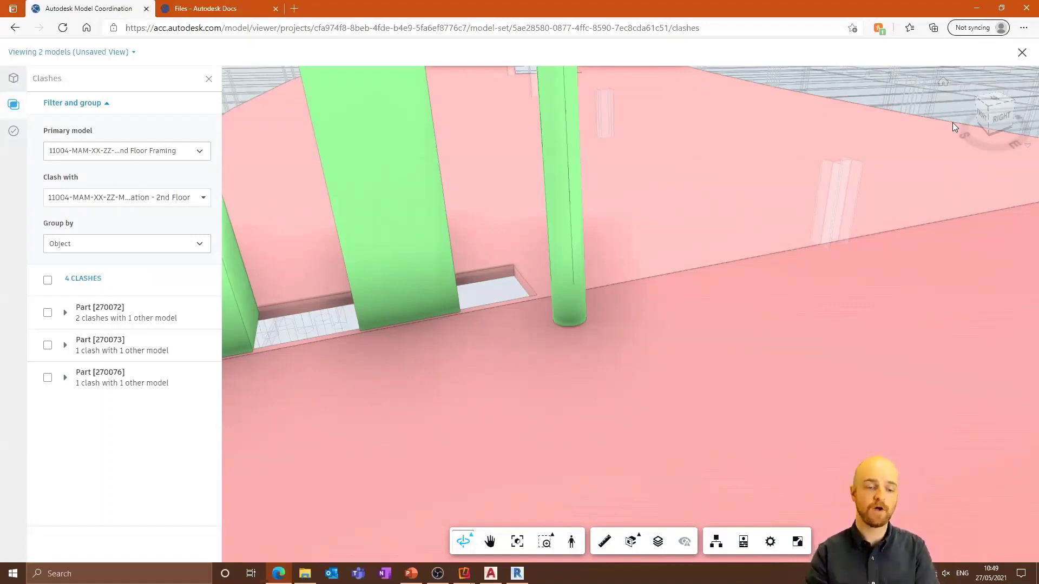
# Close the 3D clash viewer to get back to the matrix showing 4 and 3 clash groups
pyautogui.click(1022, 52)
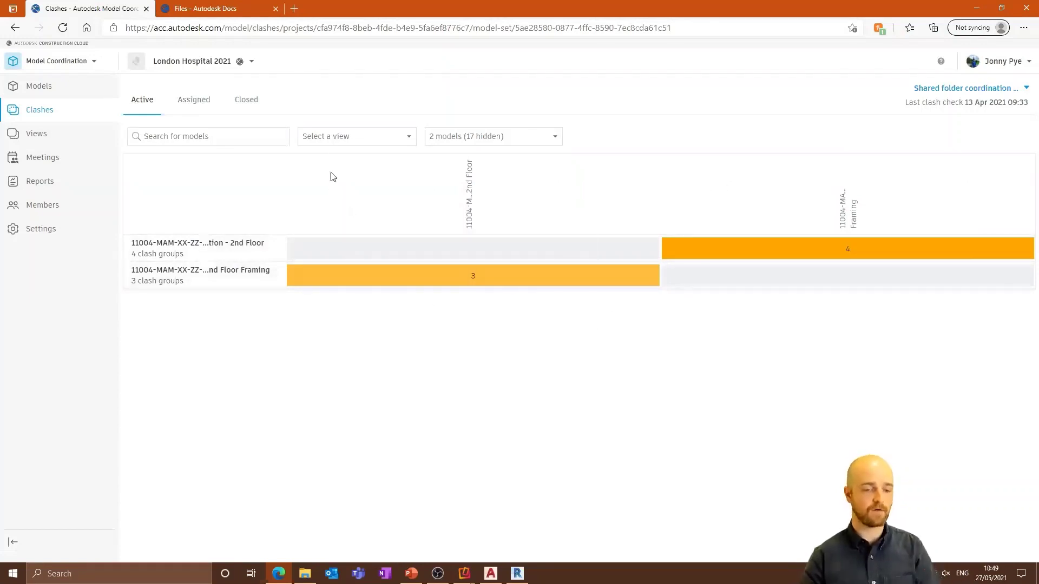
# Check the Assigned and Active clash tabs, then open the Views list of five saved views
pyautogui.click(204, 102)
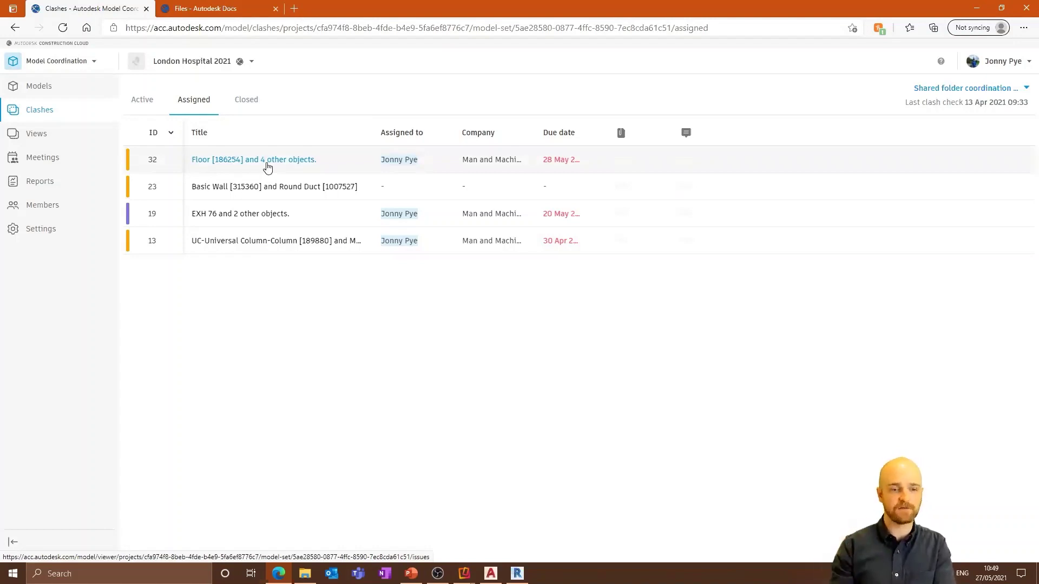
pyautogui.click(151, 102)
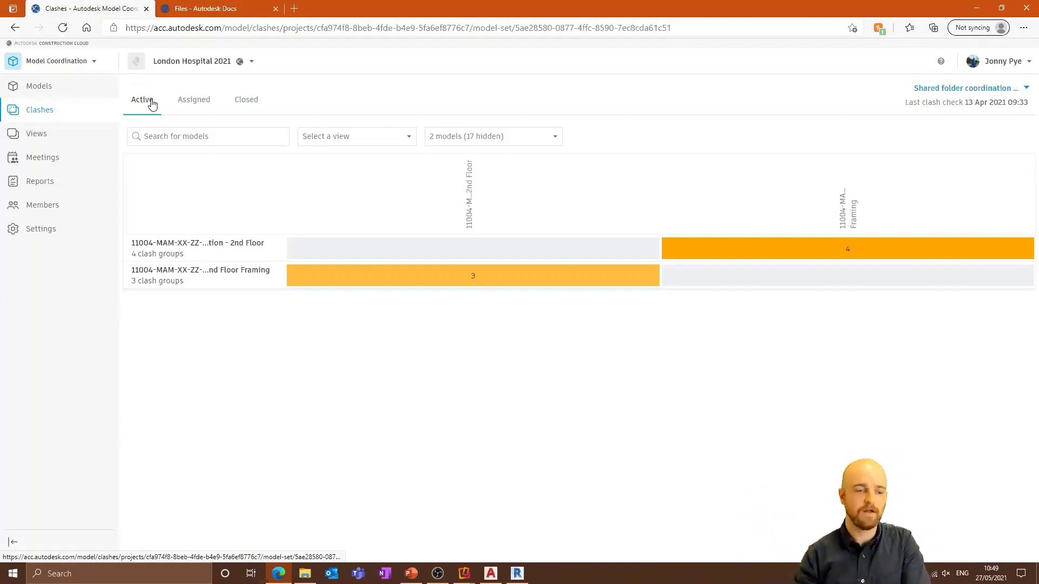
pyautogui.click(52, 144)
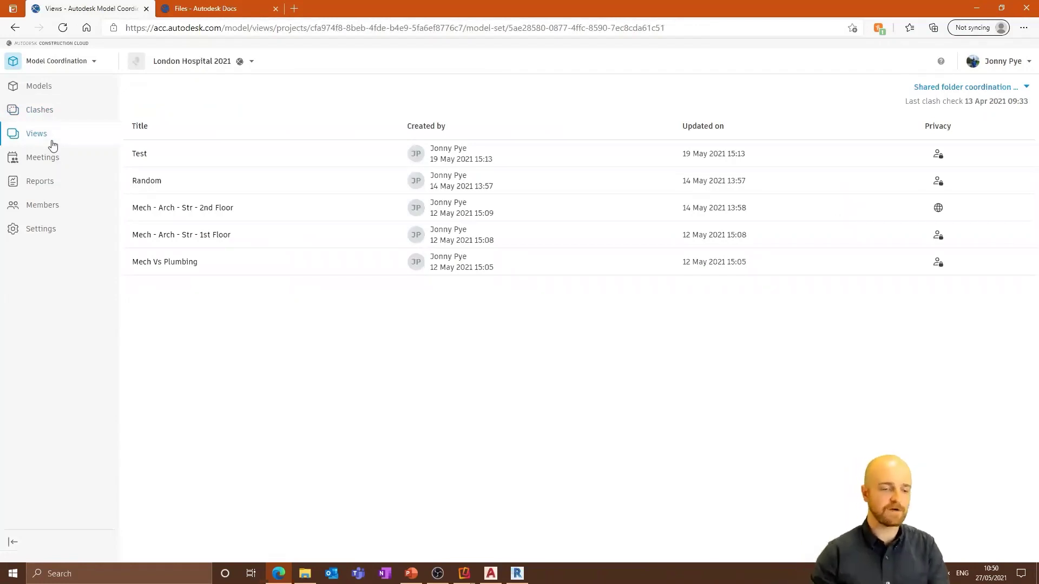
pyautogui.click(54, 88)
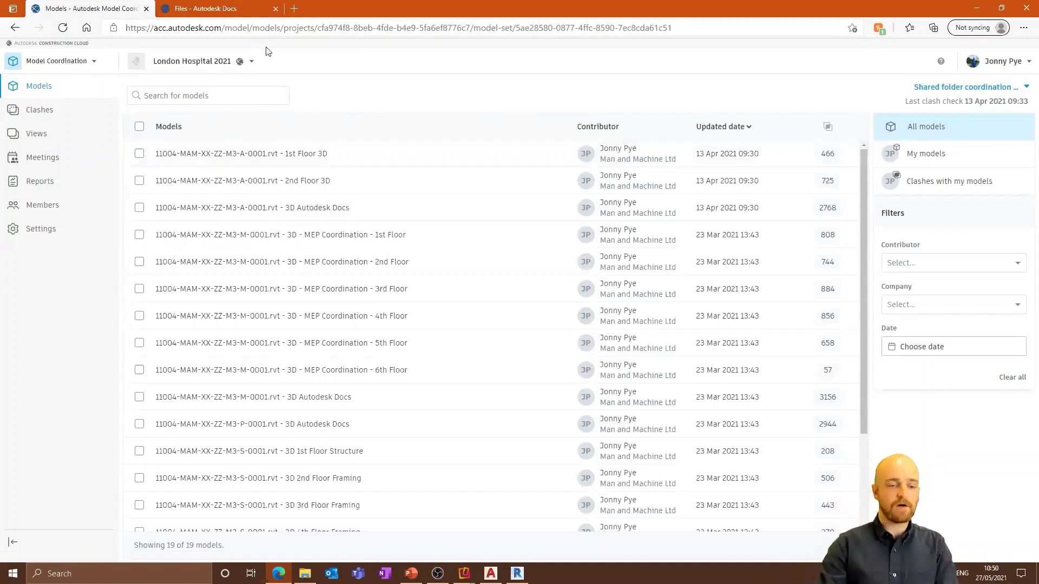
pyautogui.click(976, 88)
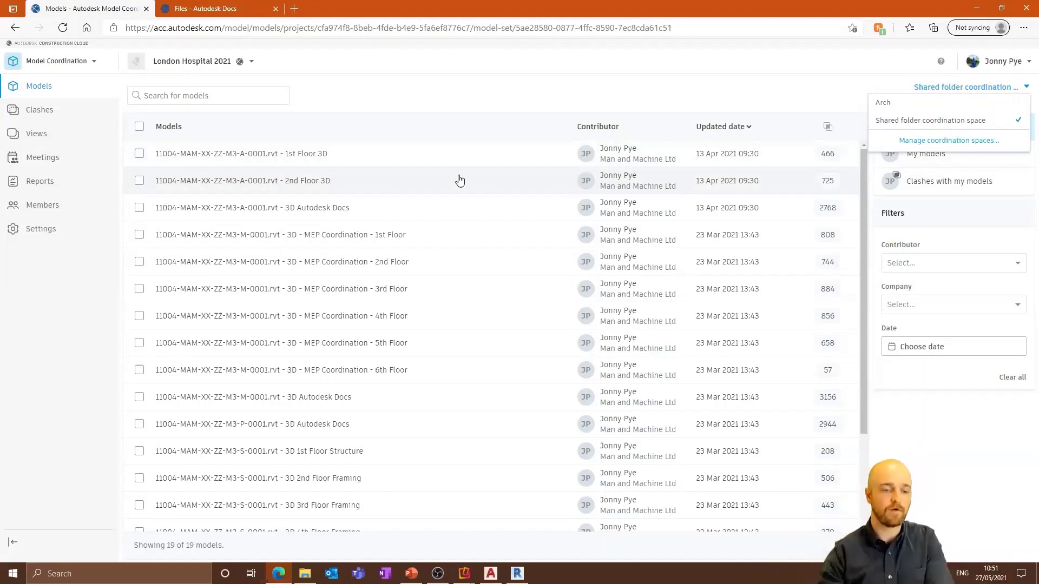
pyautogui.click(48, 139)
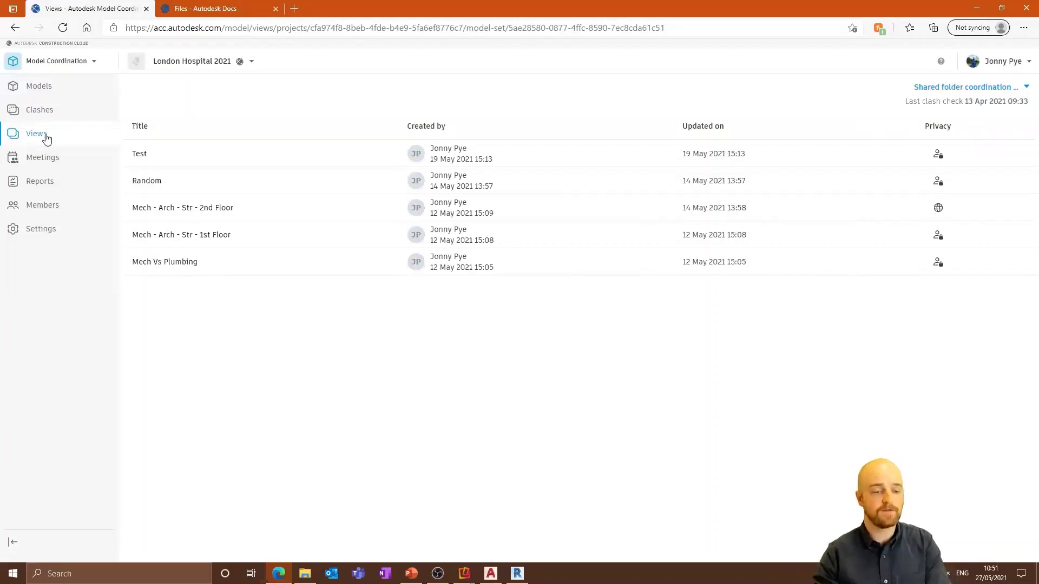
pyautogui.click(40, 86)
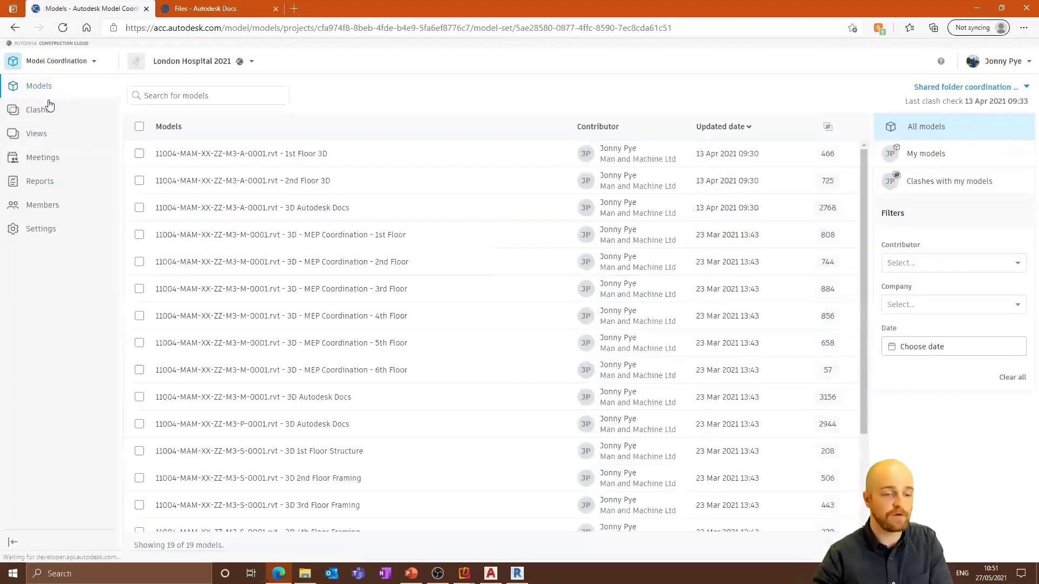
pyautogui.click(46, 138)
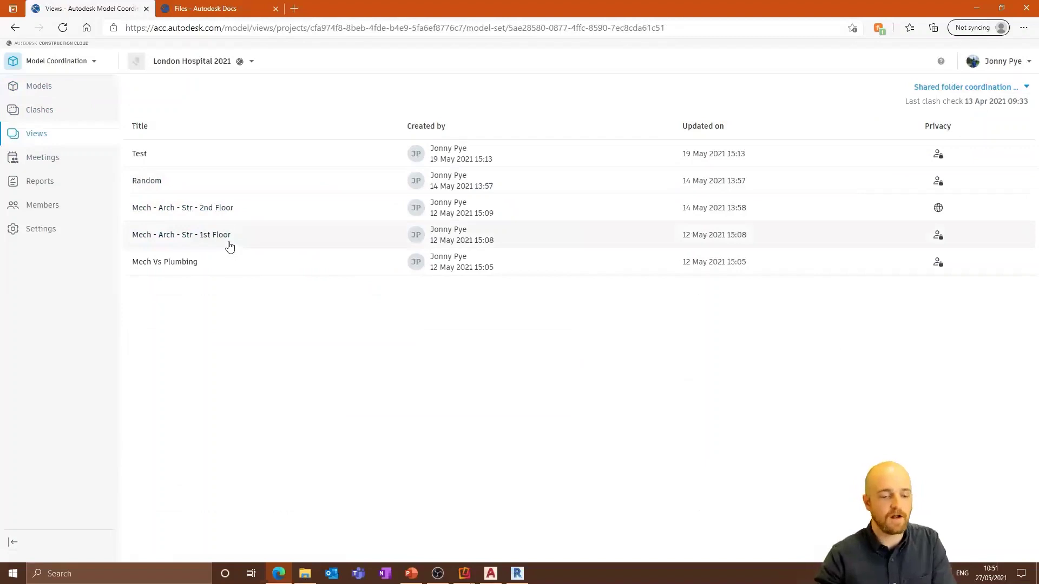
pyautogui.click(190, 214)
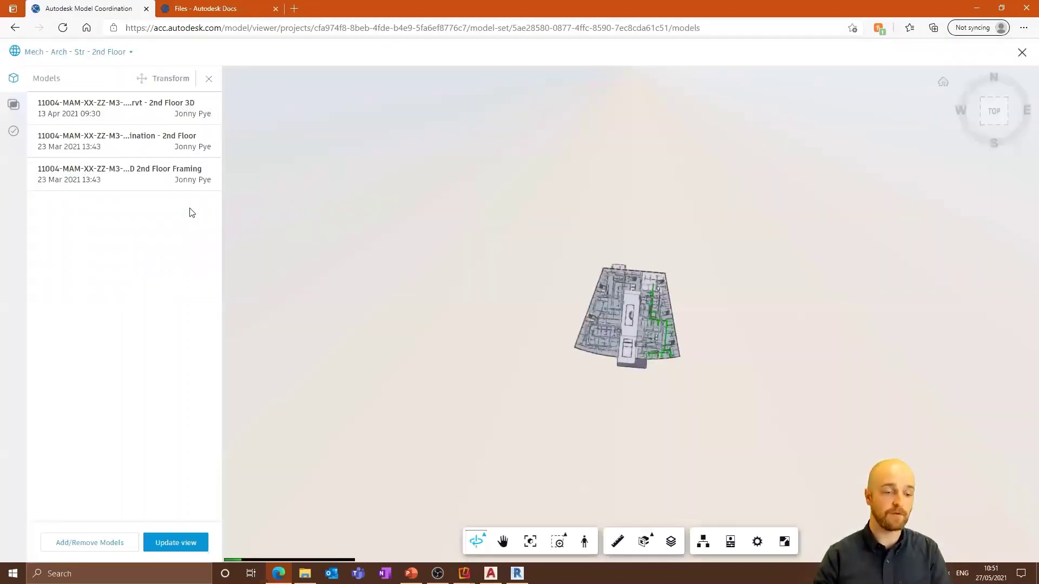
pyautogui.click(14, 108)
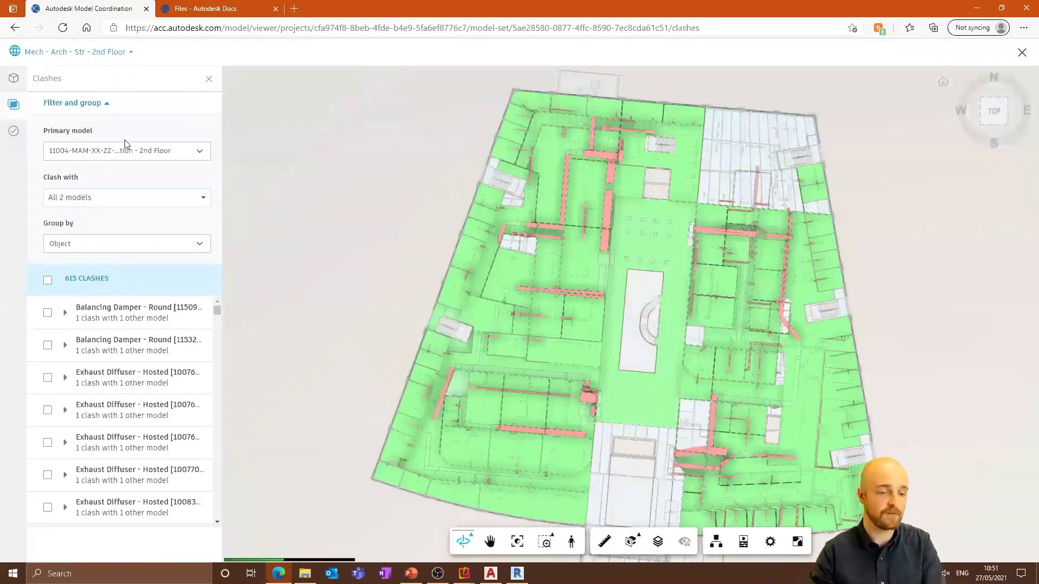
pyautogui.click(95, 153)
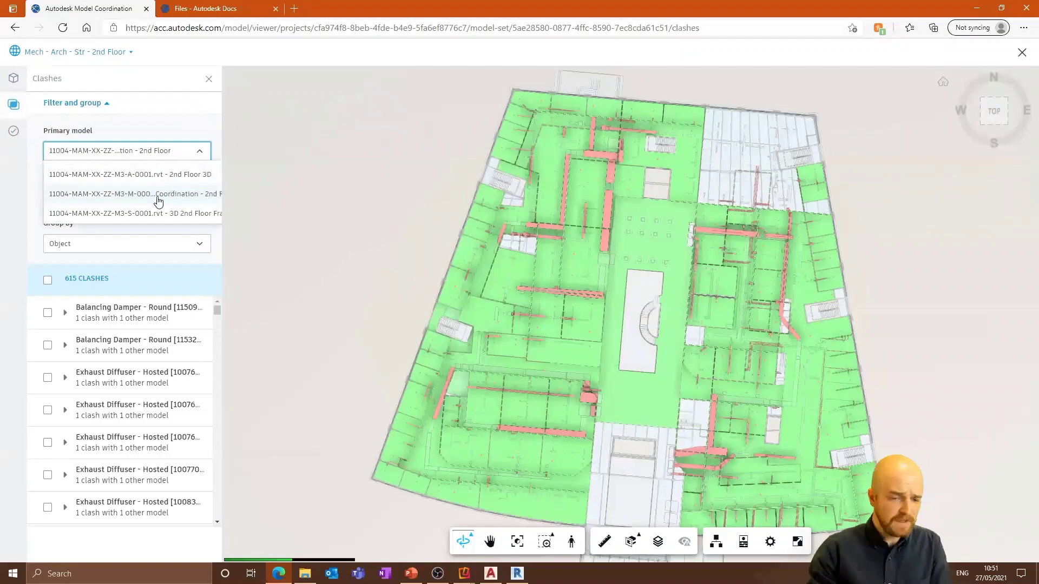
pyautogui.click(167, 138)
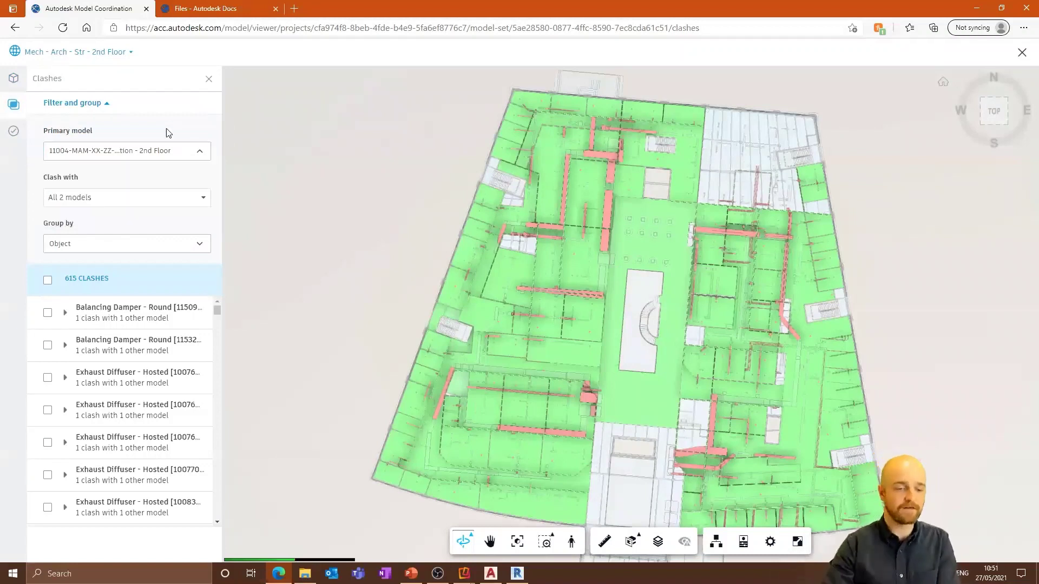
pyautogui.click(128, 201)
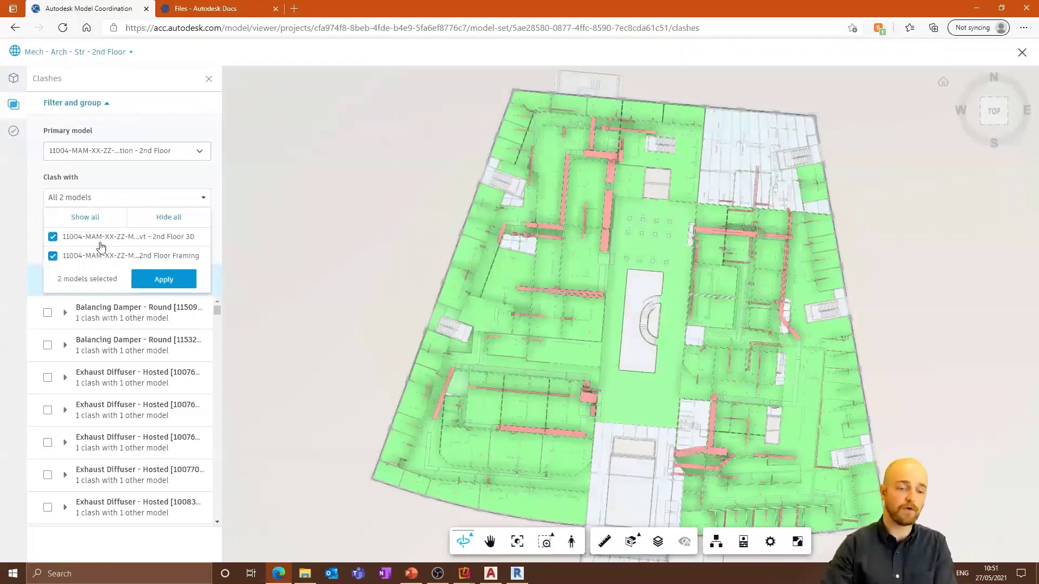
pyautogui.click(161, 181)
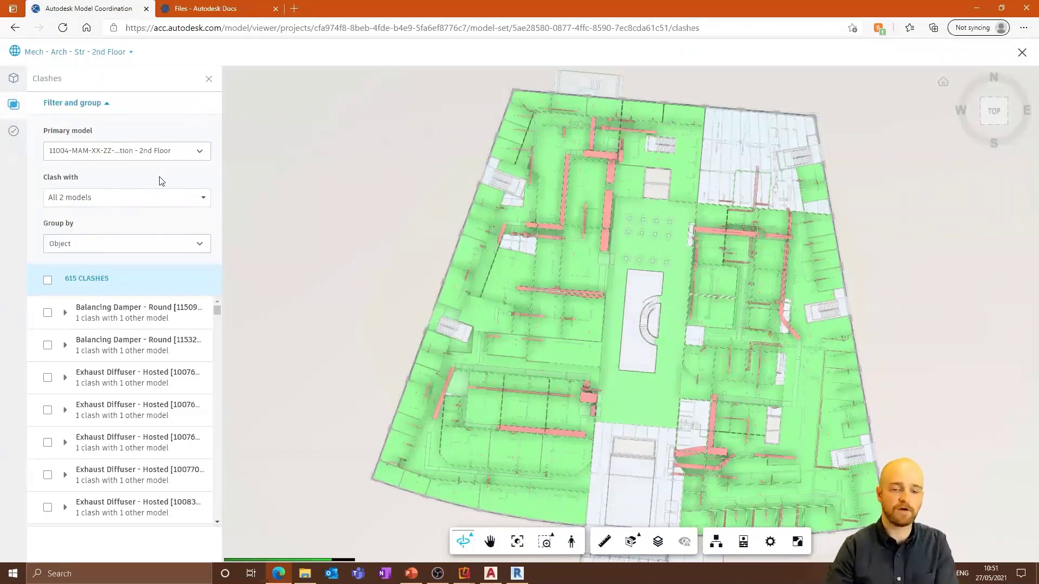
pyautogui.moveTo(673, 355); pyautogui.dragTo(566, 252)
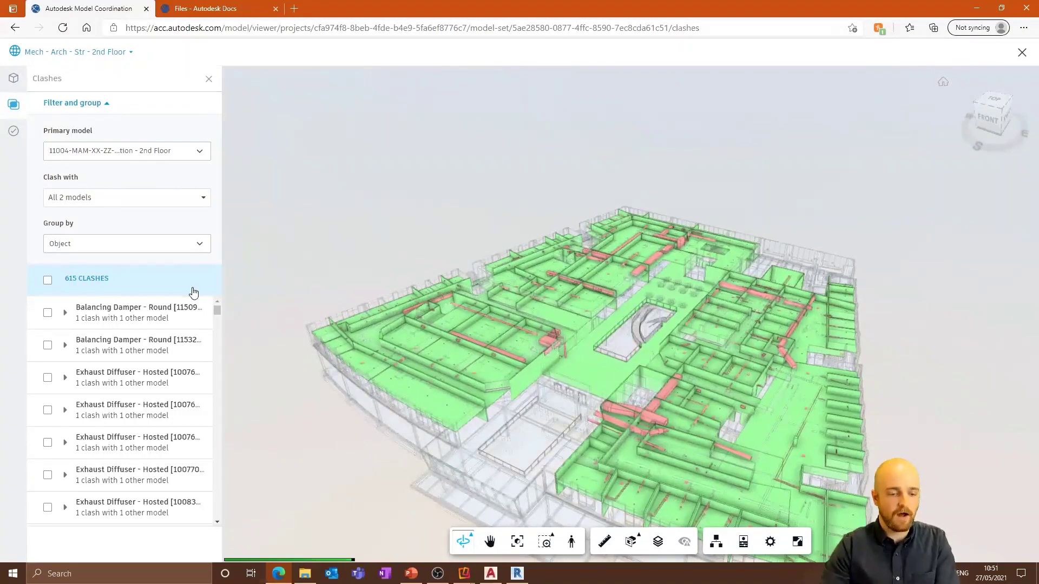
pyautogui.click(189, 254)
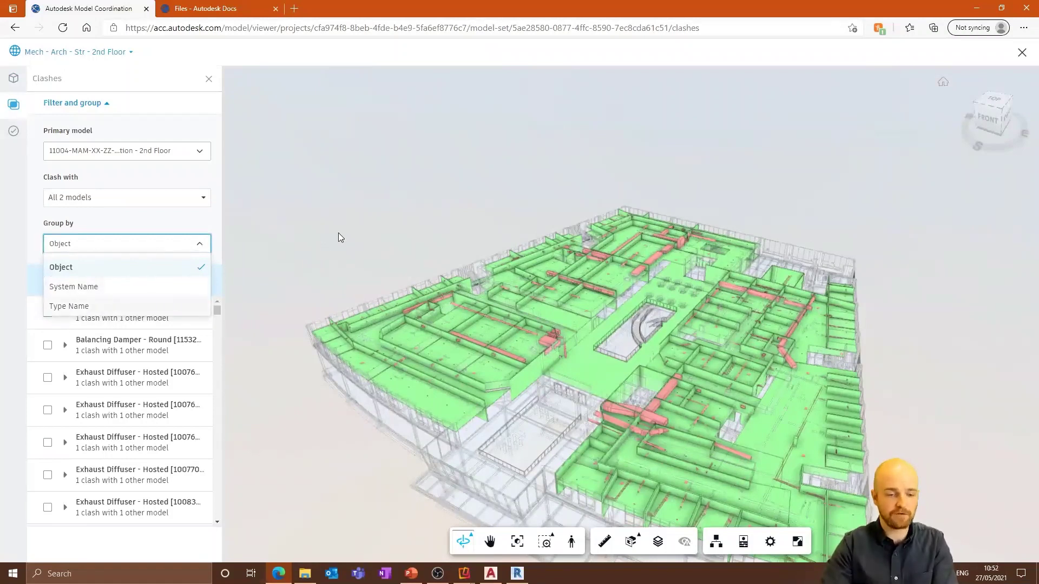
pyautogui.click(103, 288)
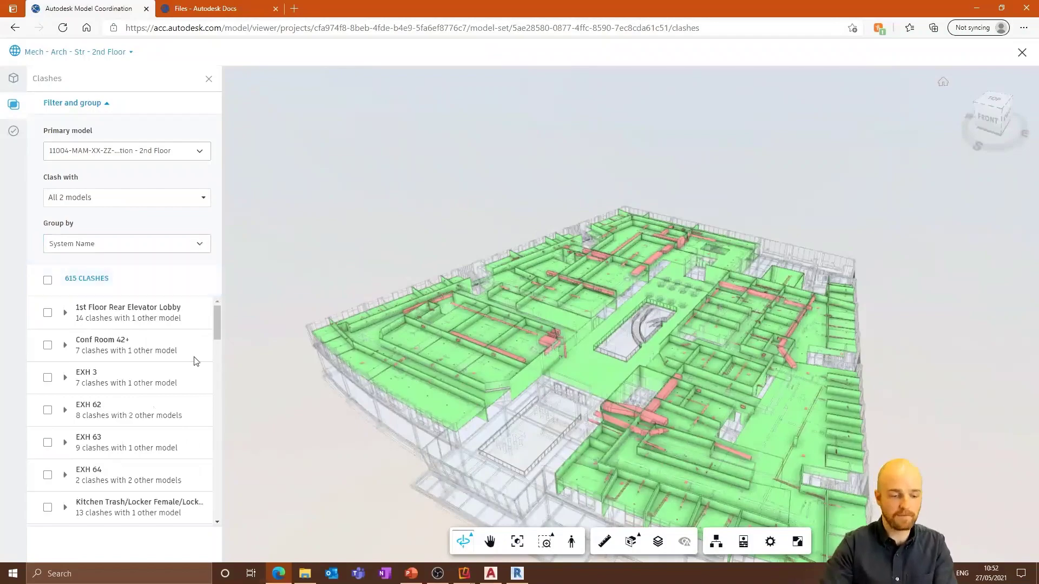
pyautogui.click(114, 324)
pyautogui.moveTo(696, 290); pyautogui.dragTo(540, 293)
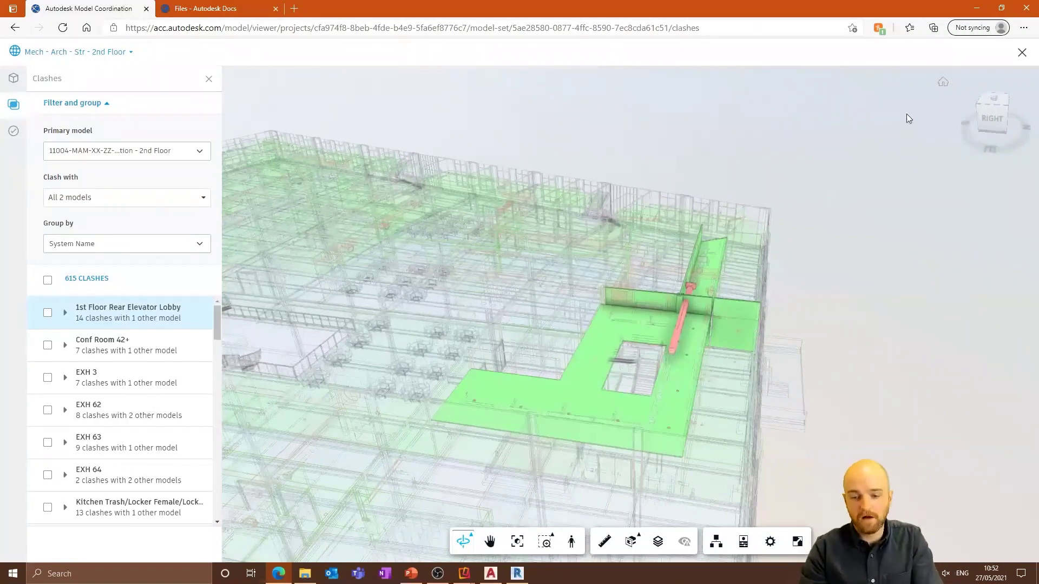
pyautogui.click(1022, 52)
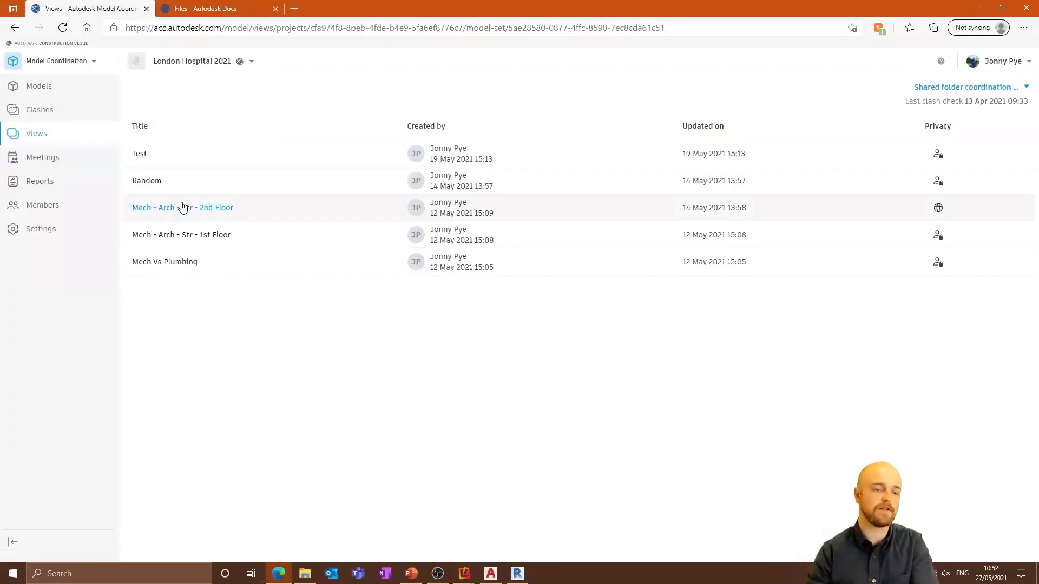
# Switch from Model Coordination to the Takeoff module for London Hospital 2021
pyautogui.click(88, 60)
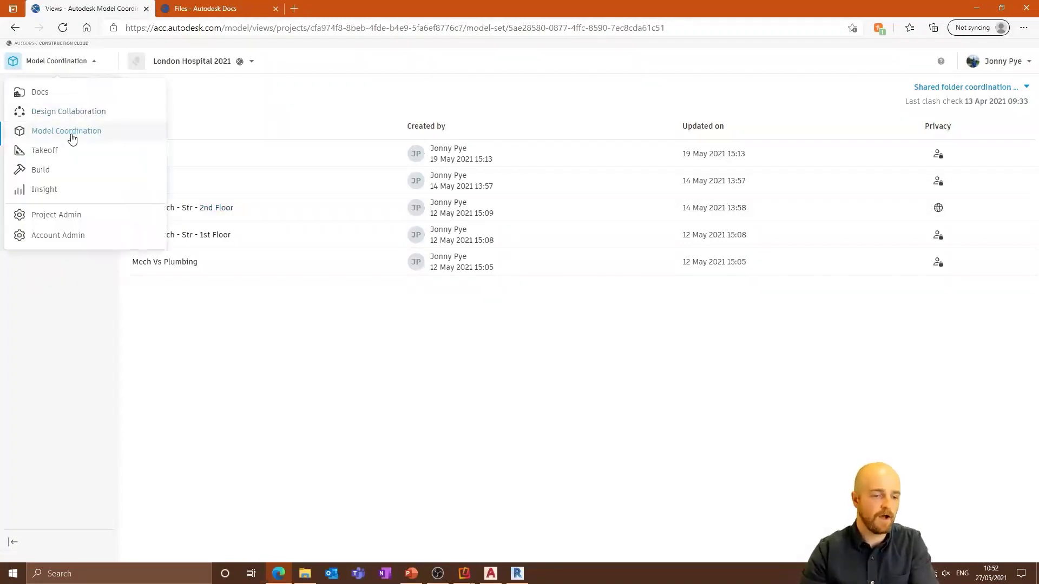
pyautogui.click(44, 150)
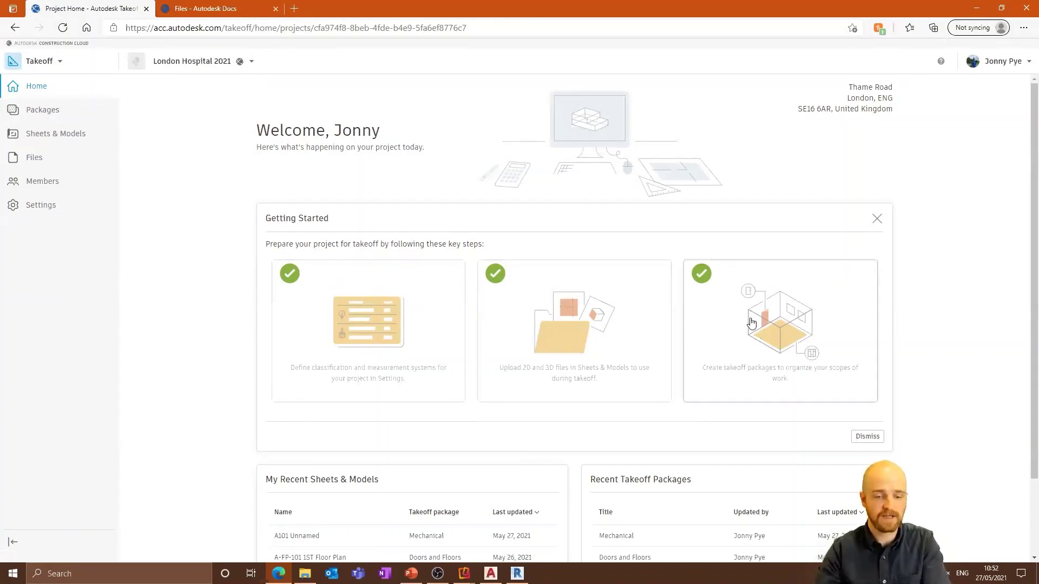
# In Man and Machine Classification settings, expand Architectural doors and Internal Doors codes
pyautogui.click(351, 332)
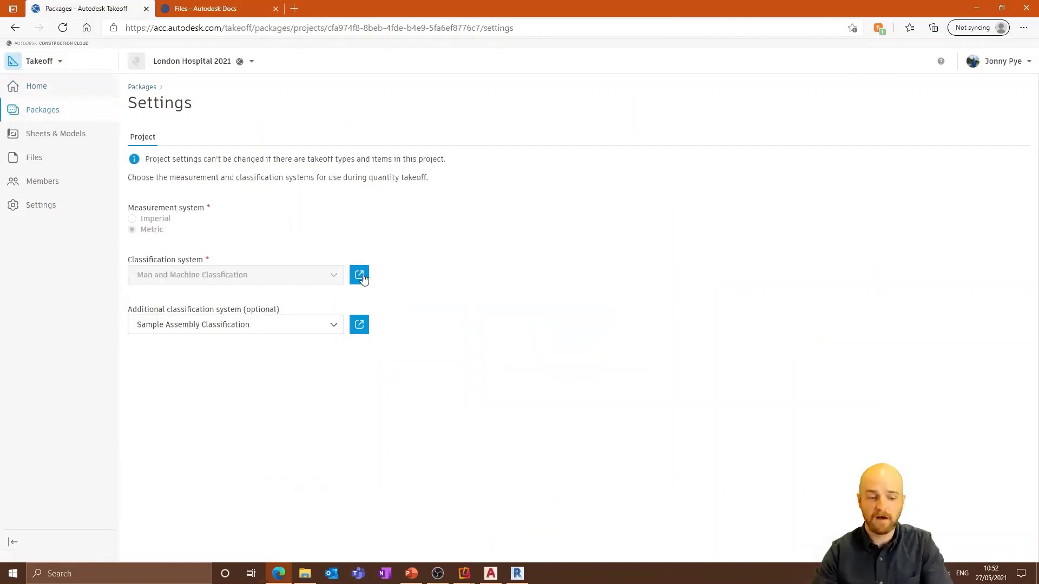
pyautogui.click(360, 276)
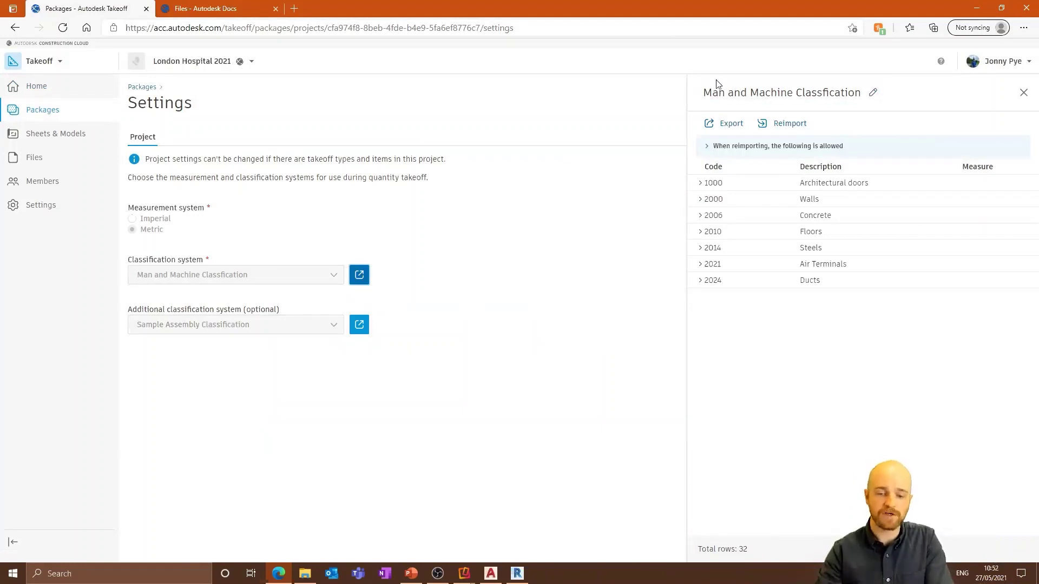
pyautogui.click(701, 184)
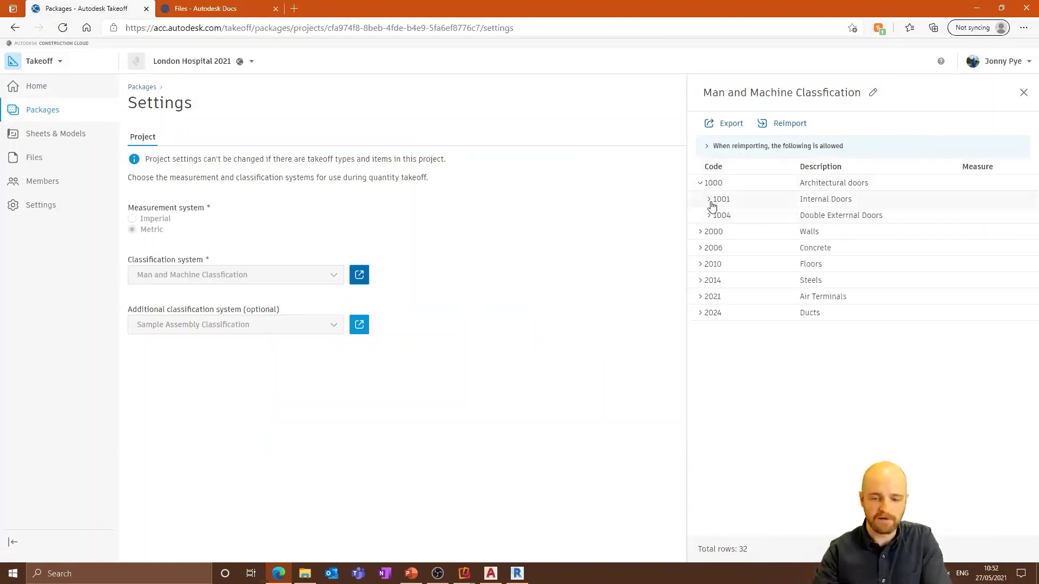
pyautogui.click(710, 200)
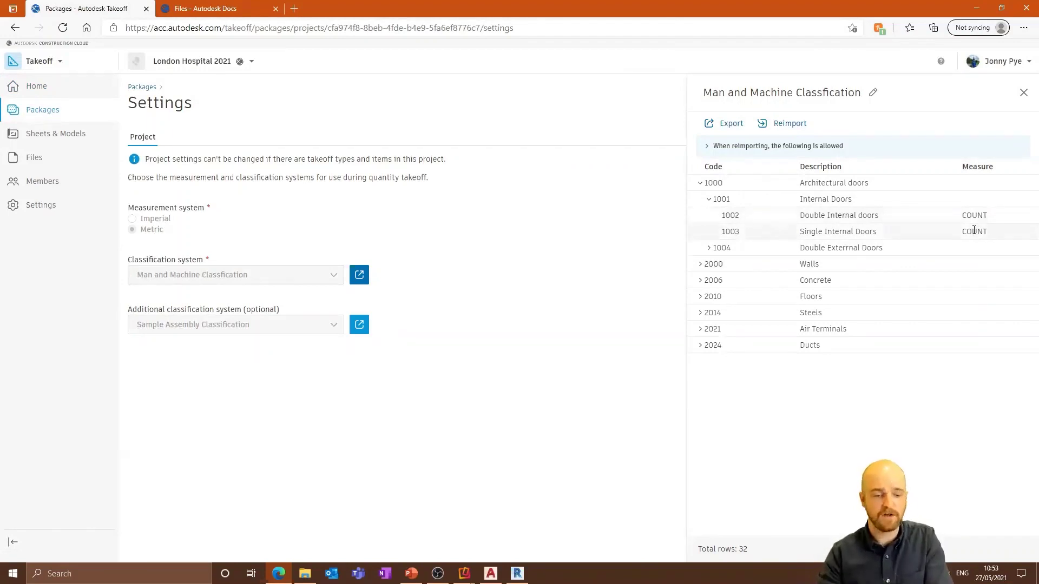
# Expand codes A and AB in Sample Assembly Classification, then return to the project home
pyautogui.click(359, 325)
pyautogui.click(701, 160)
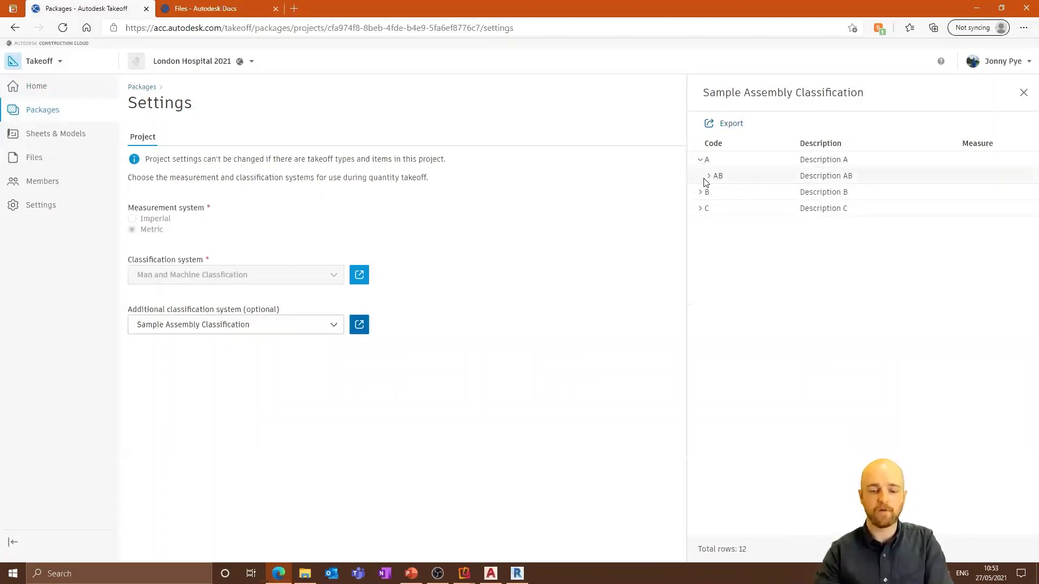
pyautogui.click(709, 176)
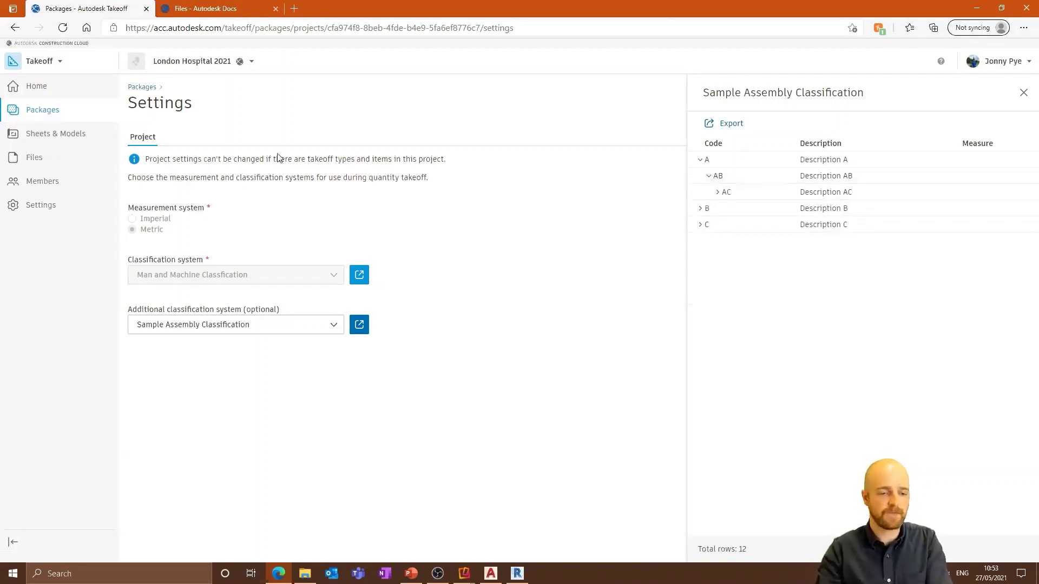
pyautogui.click(48, 93)
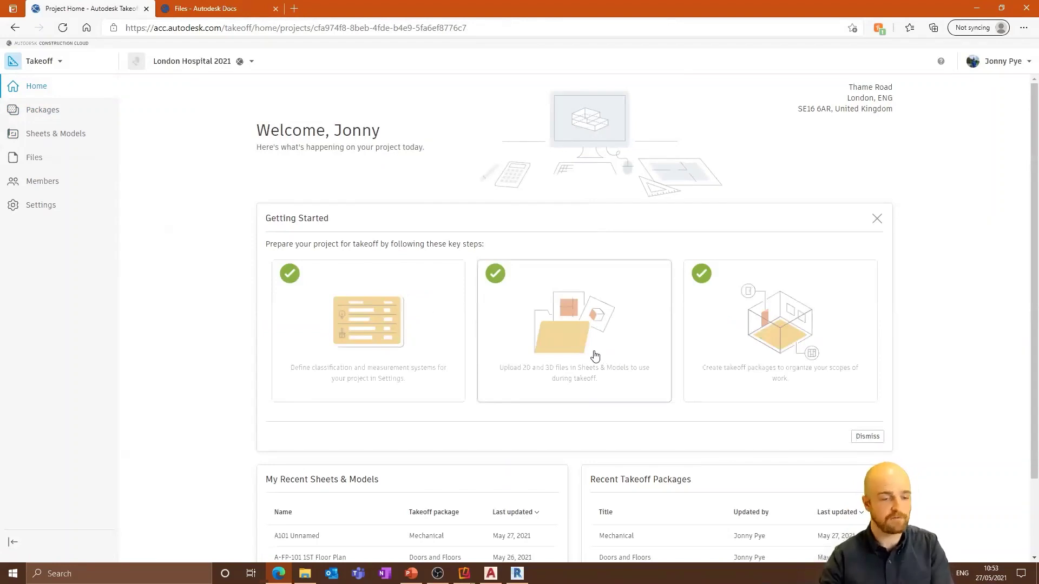
# Select all 15 PDFs in WIP > ARCHITECTS > 2.PDFs > Issue 2, then go to Packages
pyautogui.click(47, 160)
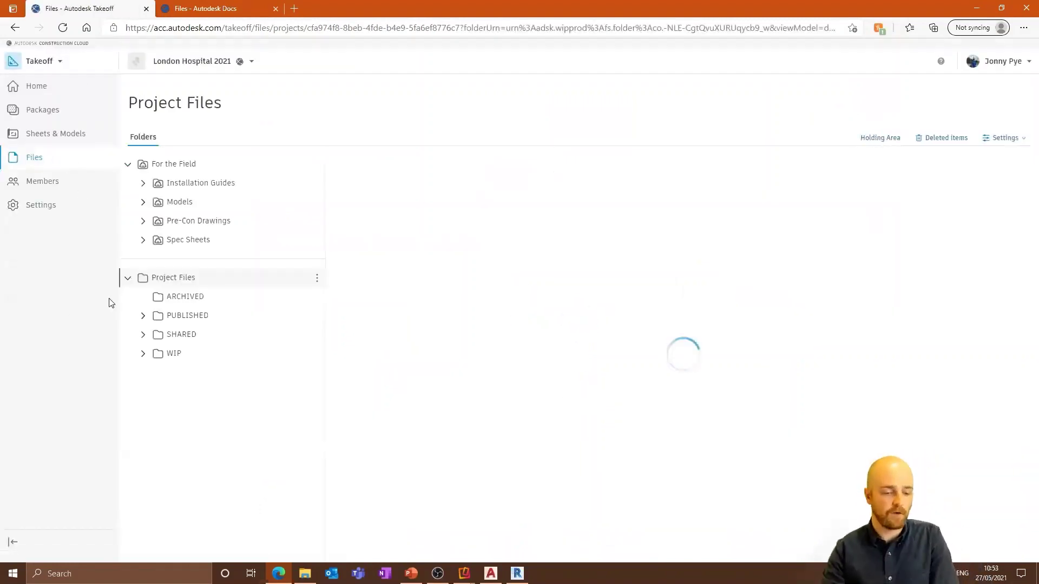
pyautogui.click(166, 354)
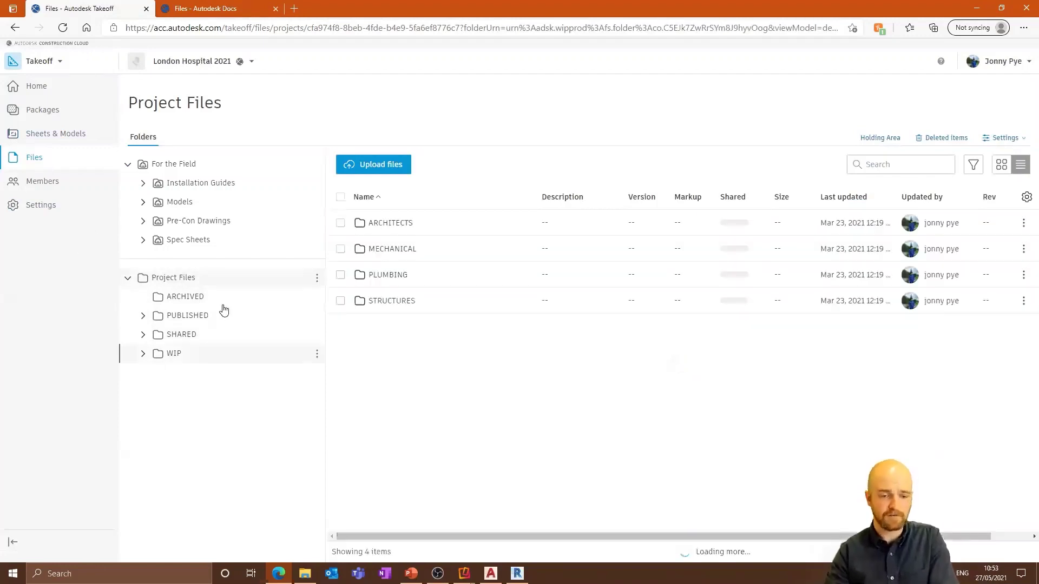
pyautogui.click(388, 225)
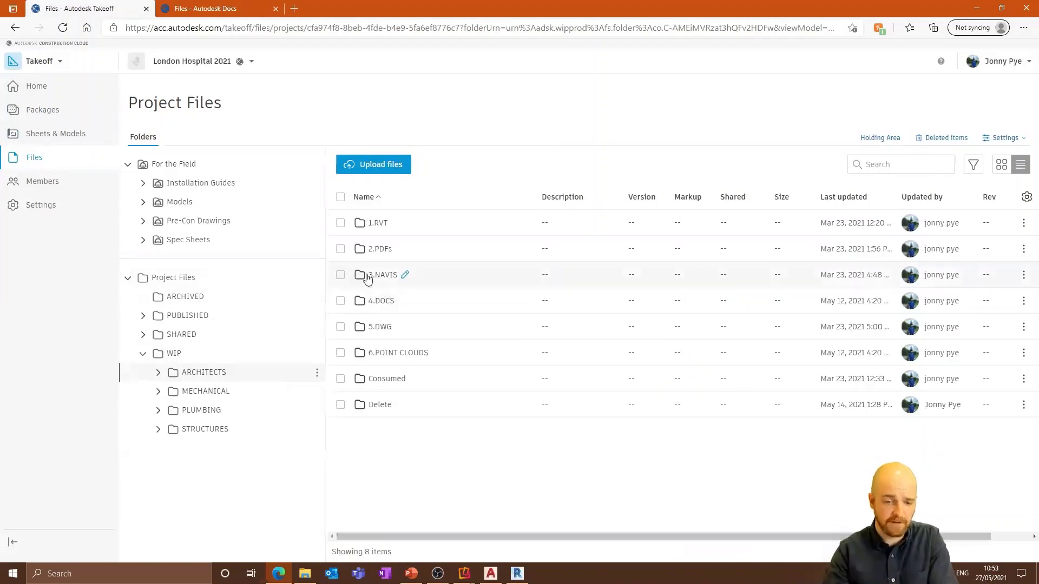
pyautogui.click(380, 249)
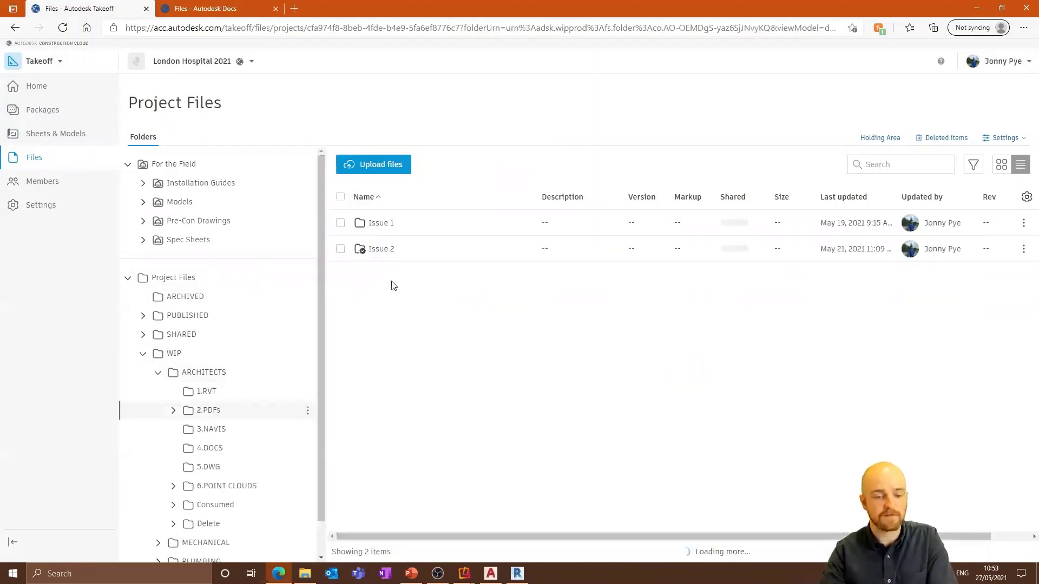
pyautogui.click(381, 250)
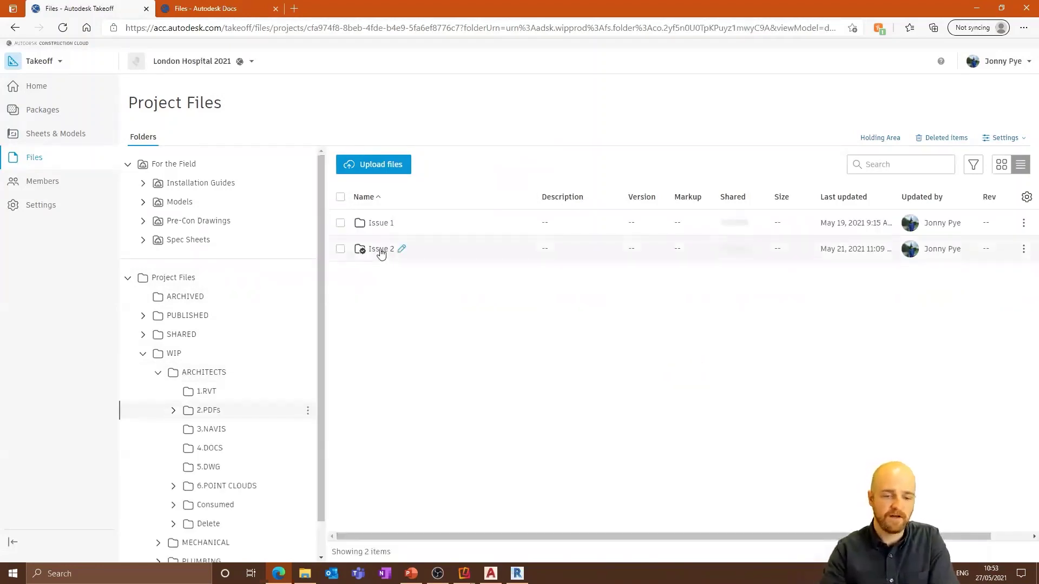
pyautogui.click(340, 198)
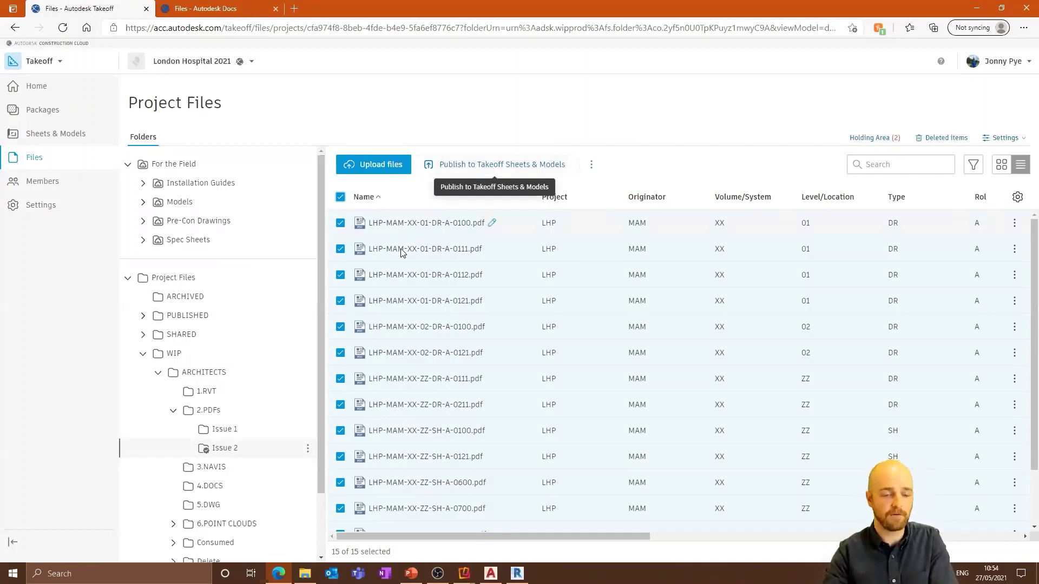
pyautogui.click(46, 110)
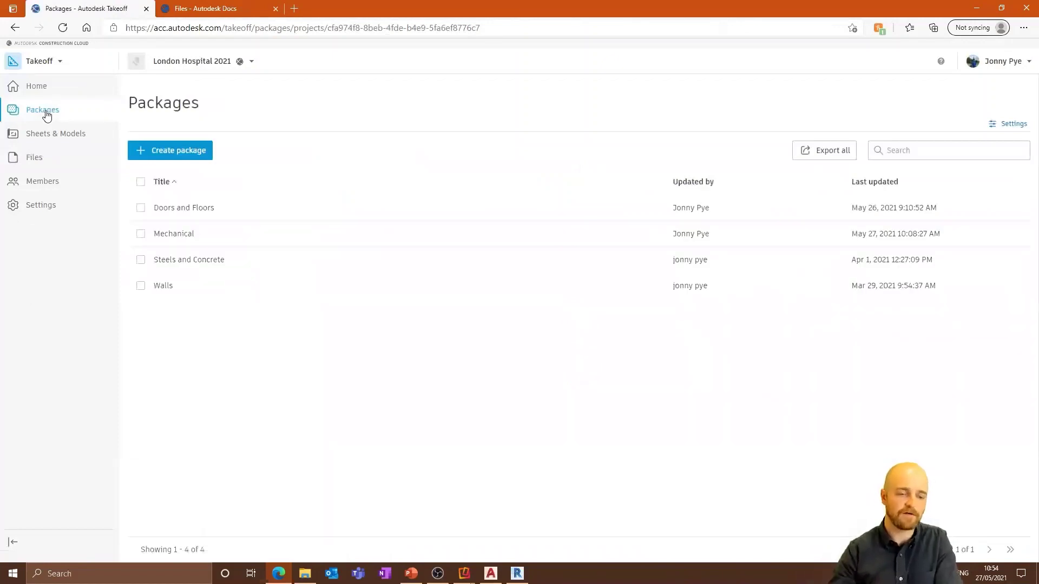
# Open Mechanical package sheet A101, 1ST FLOOR HVAC PLAN, with its 13 takeoff types listed
pyautogui.click(169, 233)
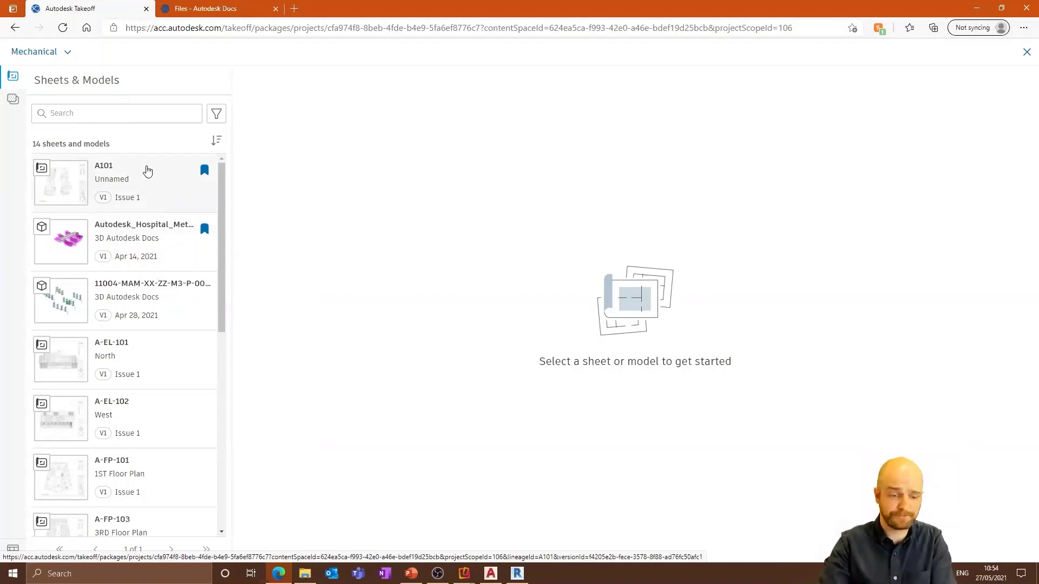
pyautogui.click(128, 181)
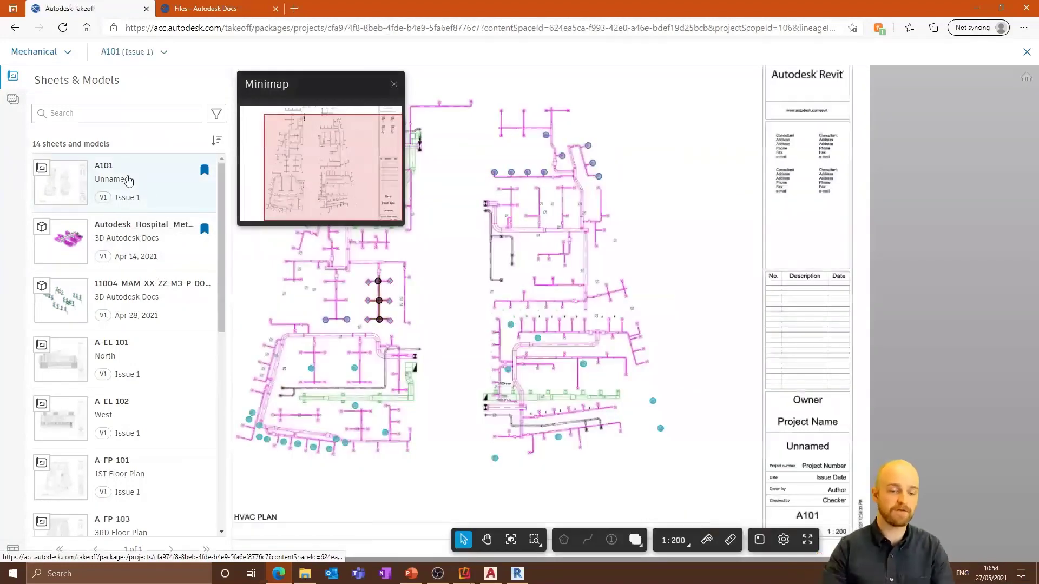
pyautogui.moveTo(462, 281); pyautogui.dragTo(522, 292)
pyautogui.click(20, 101)
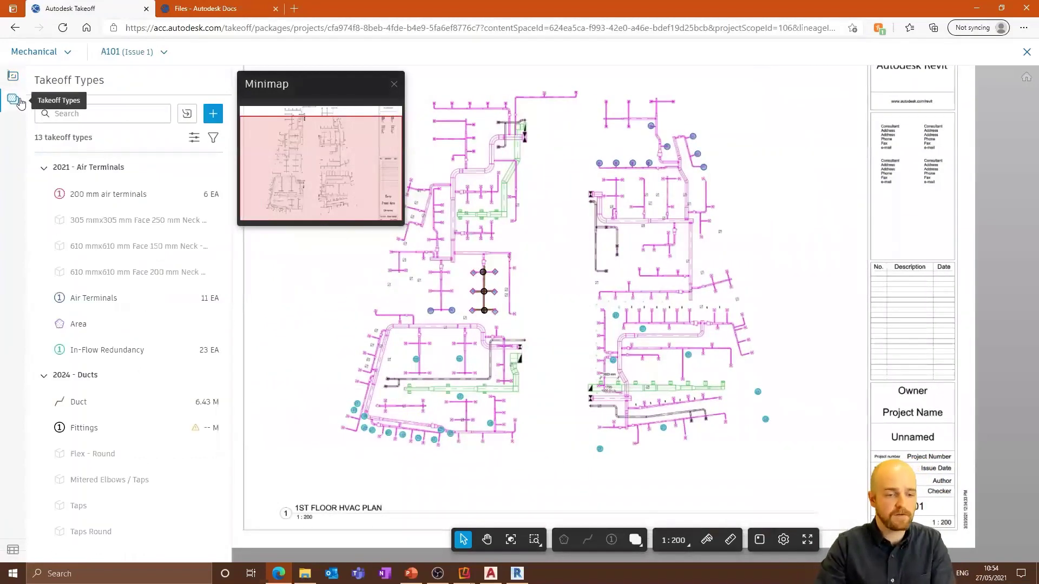
pyautogui.click(13, 79)
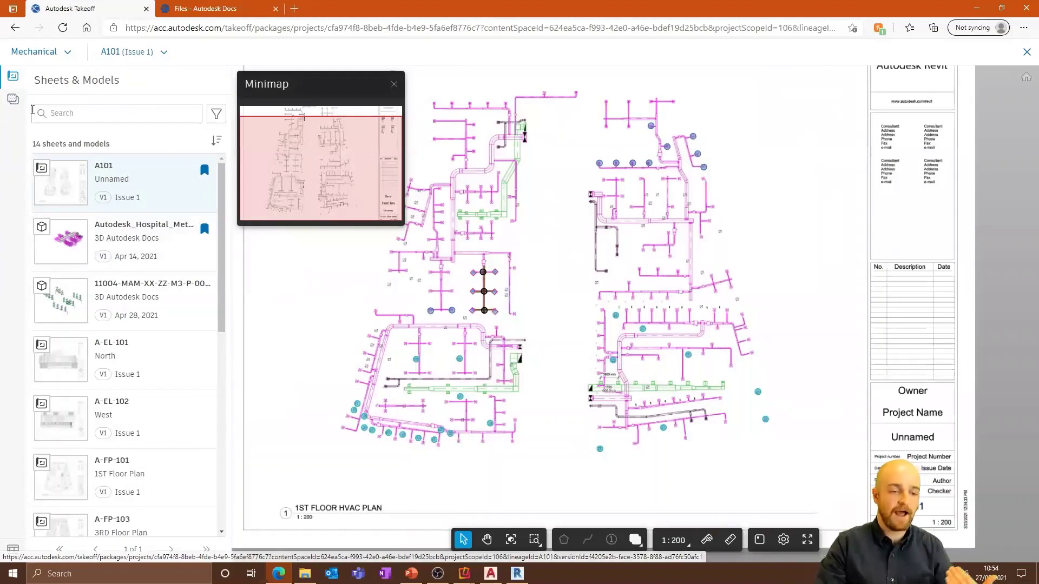
pyautogui.click(11, 103)
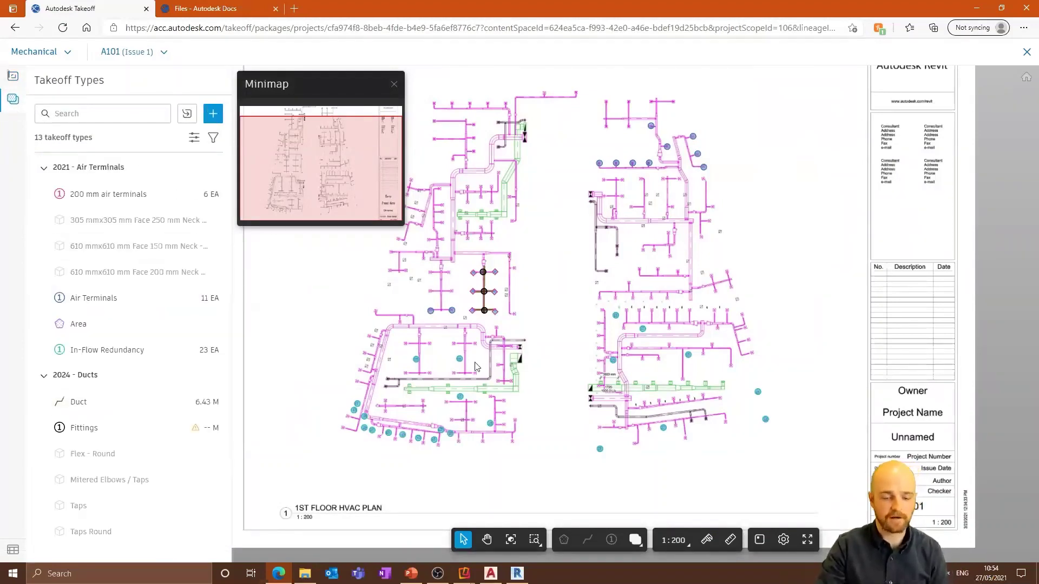
pyautogui.scroll(5, 484, 369)
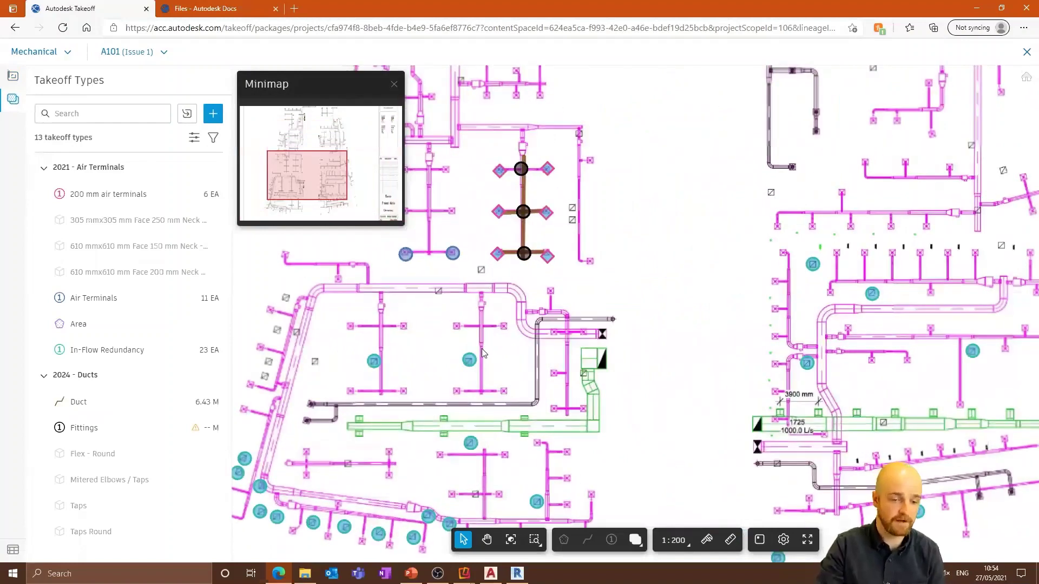
# Count five more return air terminals under In-Flow Redundancy, bringing it to 28 EA
pyautogui.click(126, 355)
pyautogui.click(315, 364)
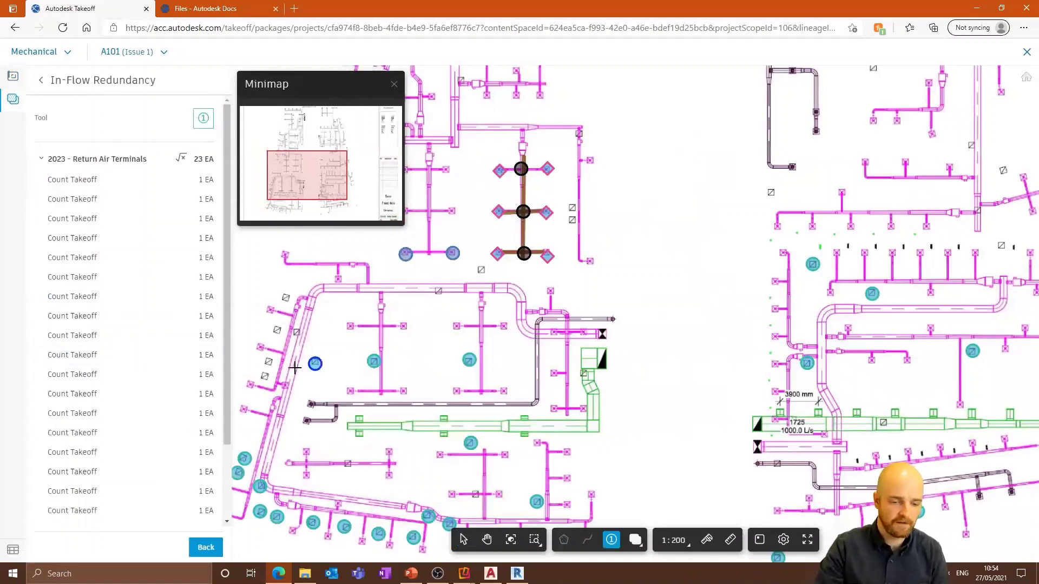
pyautogui.click(268, 376)
pyautogui.click(272, 362)
pyautogui.click(276, 332)
pyautogui.click(276, 331)
pyautogui.click(287, 299)
pyautogui.click(205, 547)
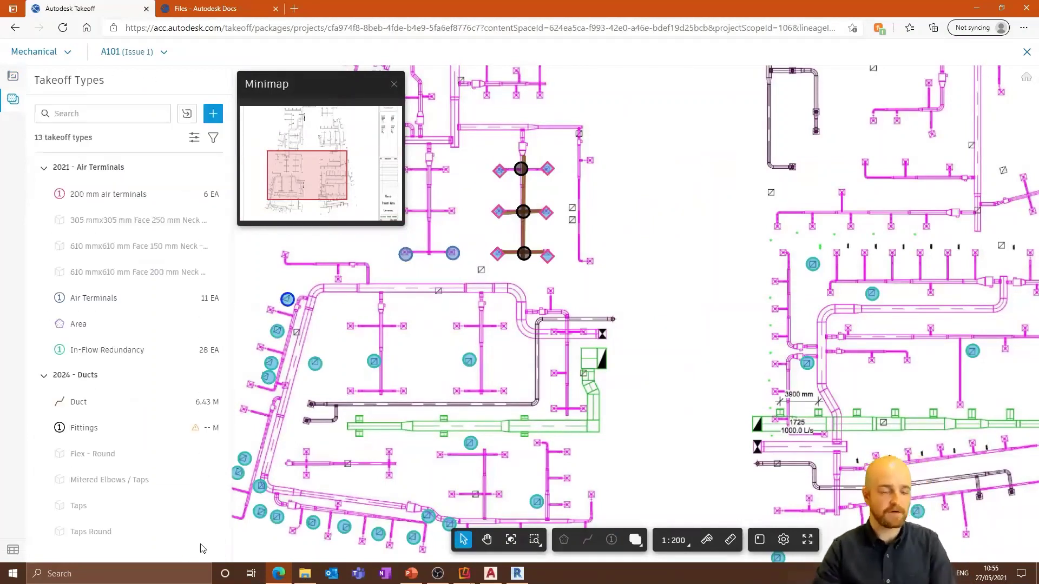
# Check the takeoff type display settings and classification filters, then show the Inventory
pyautogui.click(194, 138)
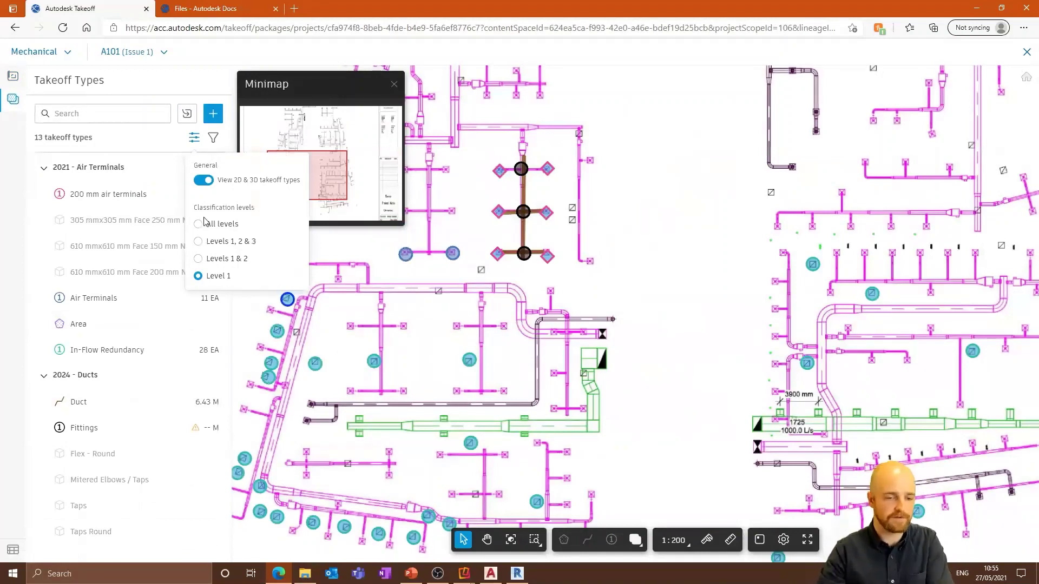
pyautogui.click(212, 139)
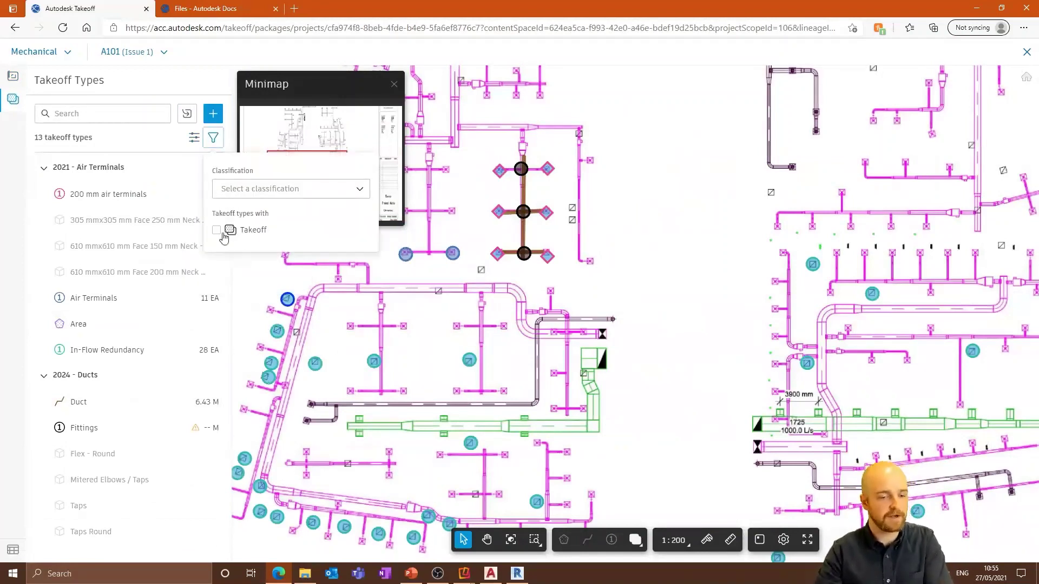
pyautogui.click(246, 190)
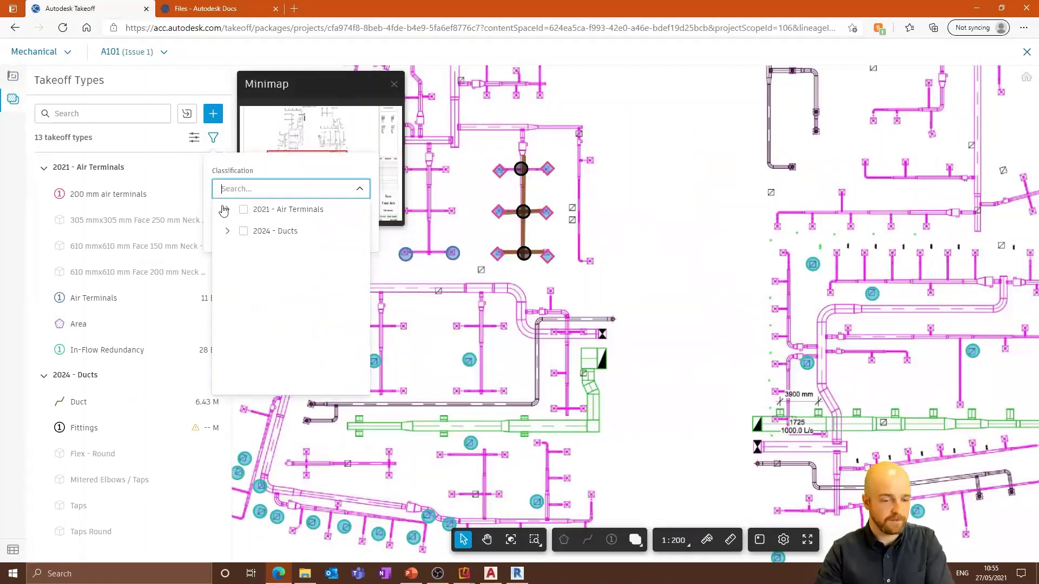
pyautogui.click(15, 176)
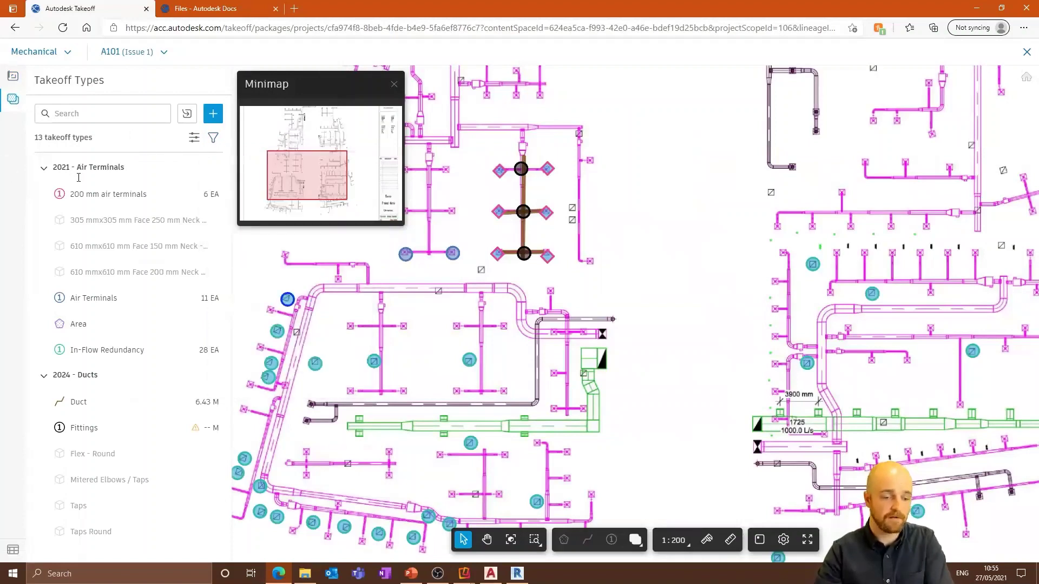
pyautogui.click(13, 557)
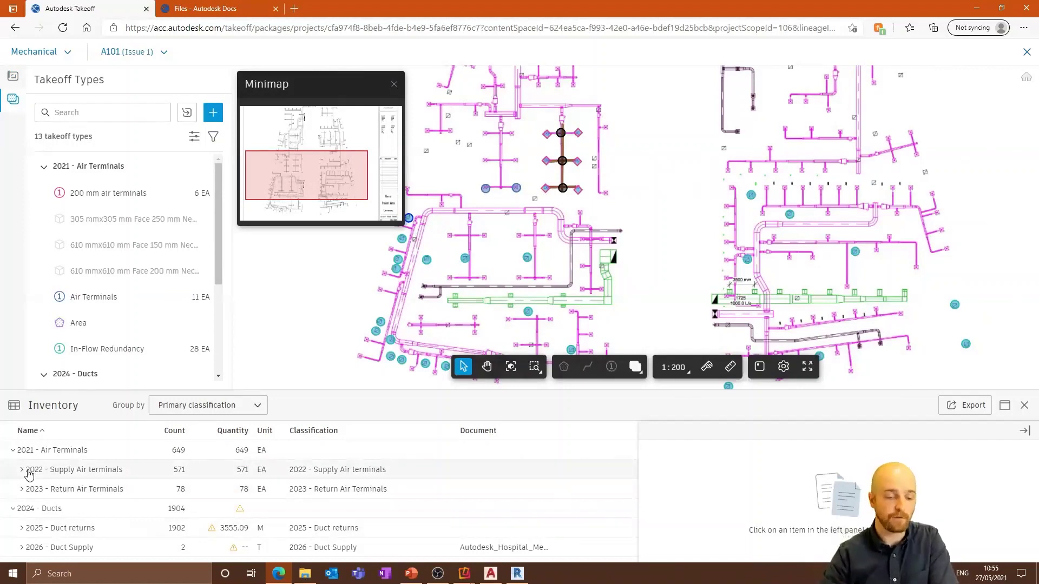
# List the six 200 mm supply air terminal count takeoffs, then open Autodesk_Hospital_Metric_Mechanical
pyautogui.click(22, 470)
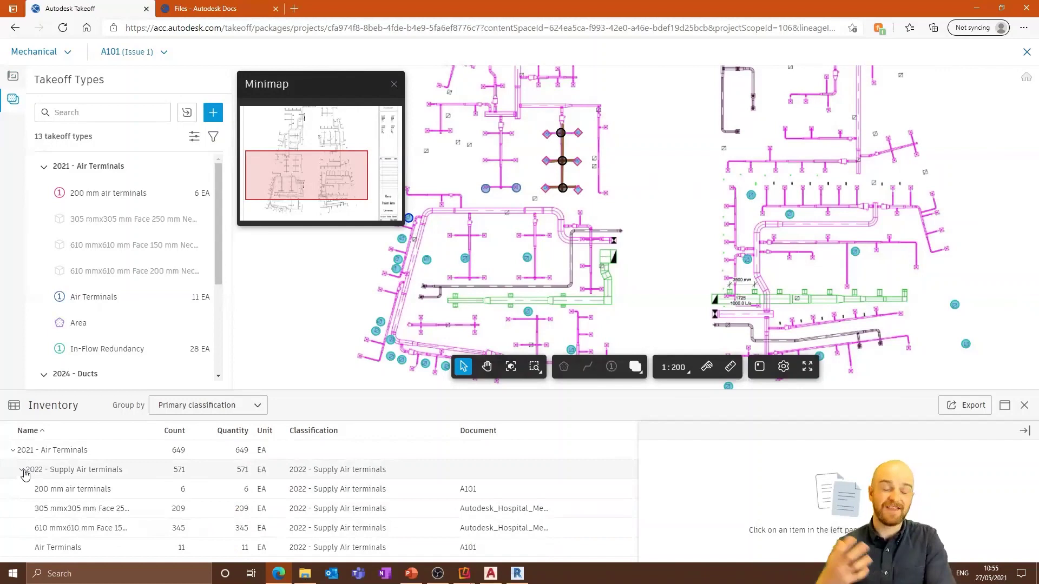
pyautogui.click(80, 491)
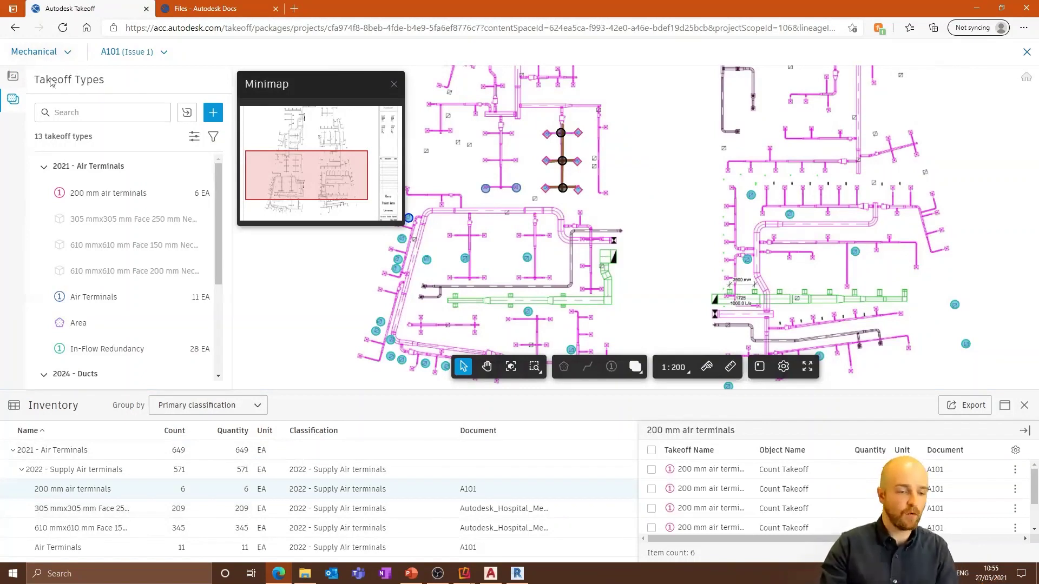
pyautogui.click(13, 76)
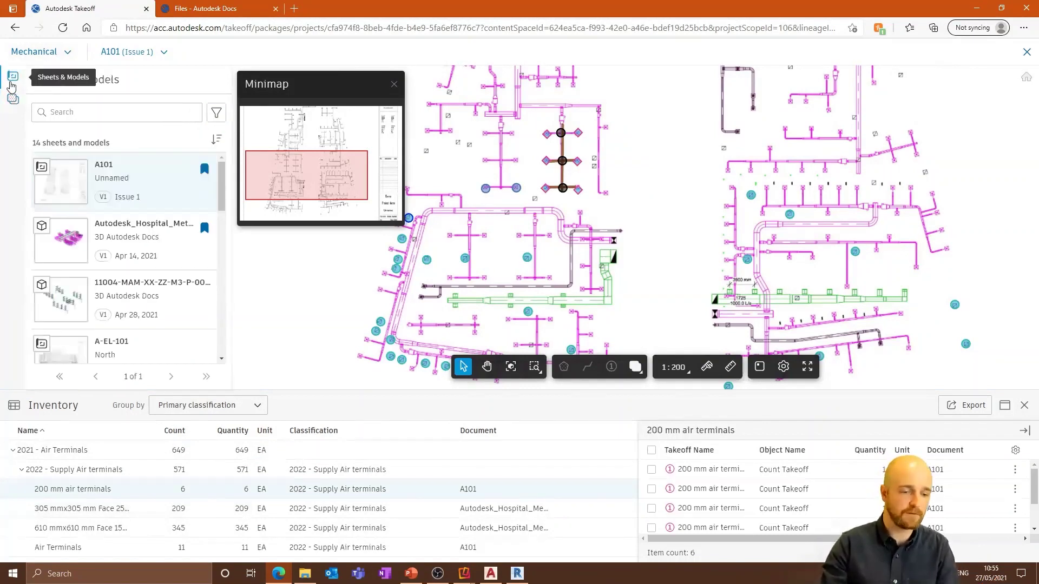
pyautogui.click(134, 235)
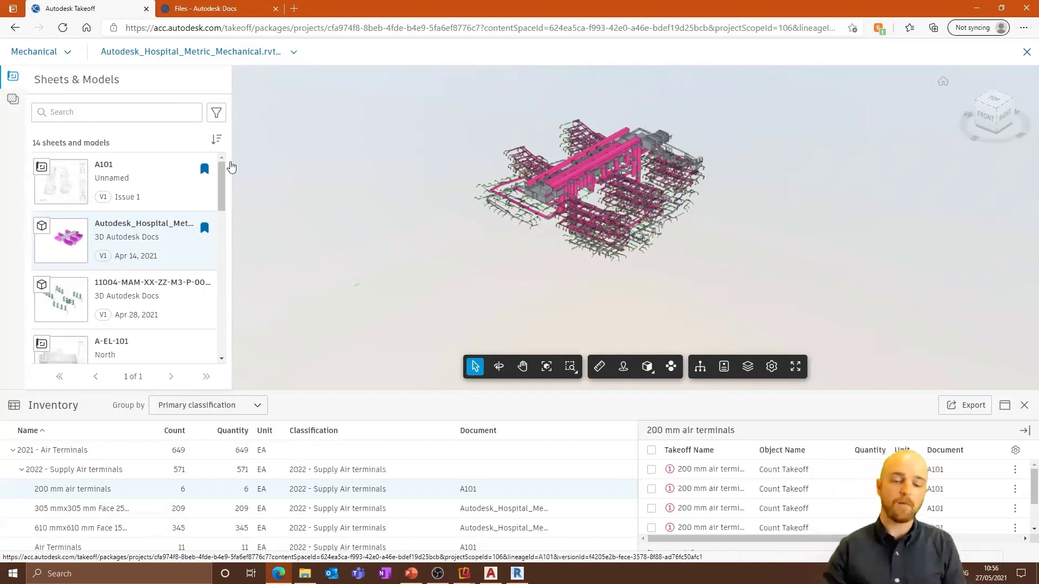
pyautogui.moveTo(648, 180); pyautogui.dragTo(600, 191)
pyautogui.scroll(2, 601, 191)
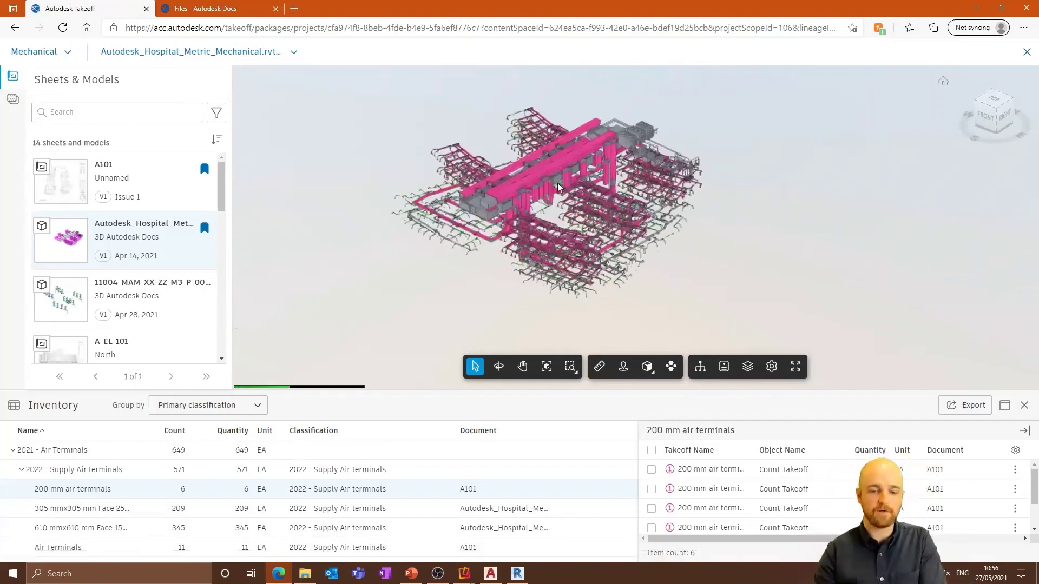
pyautogui.moveTo(559, 244); pyautogui.dragTo(581, 225)
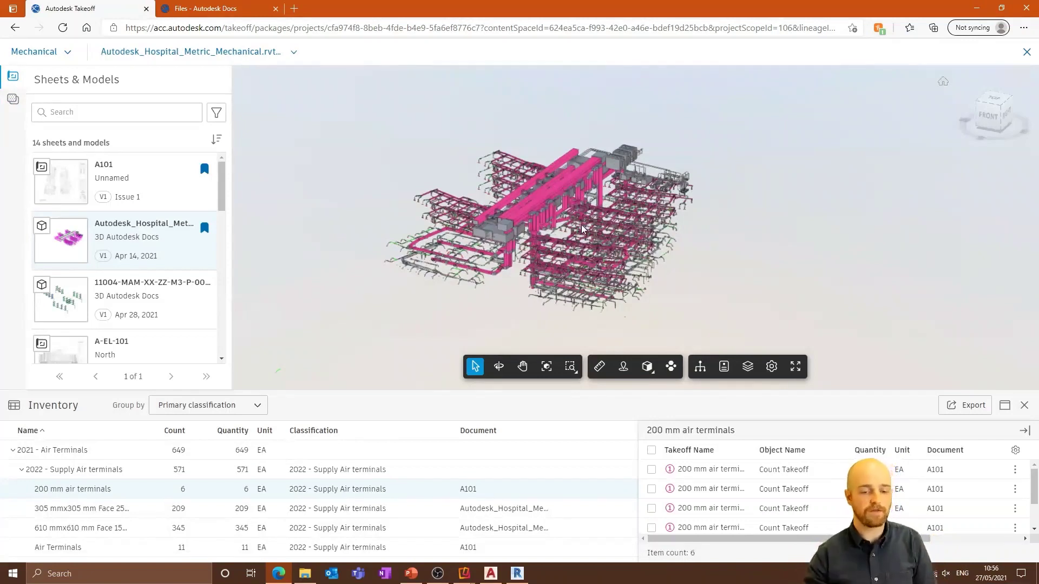
pyautogui.moveTo(580, 225); pyautogui.dragTo(597, 240)
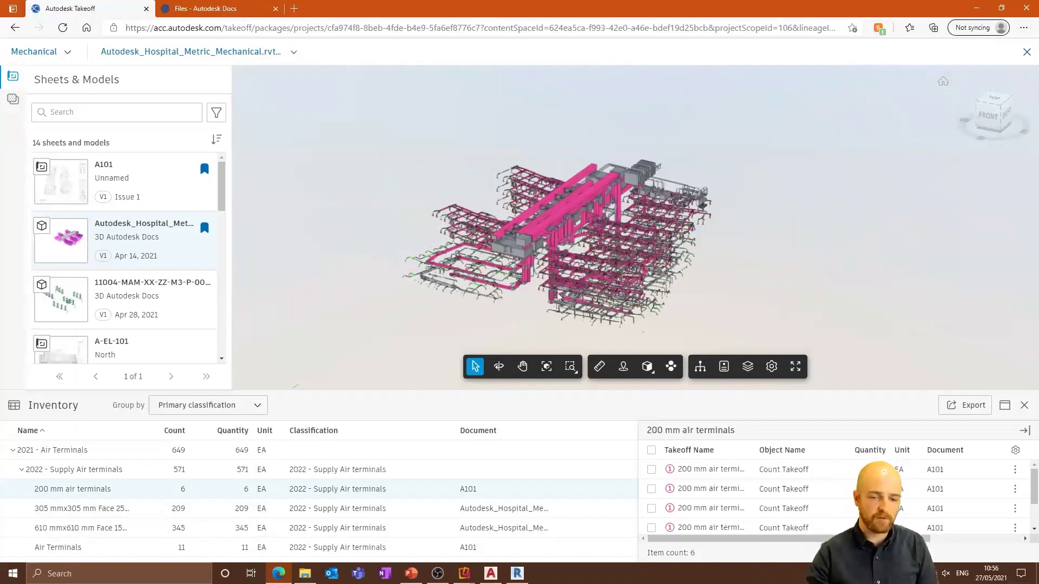
pyautogui.moveTo(550, 273); pyautogui.dragTo(632, 299)
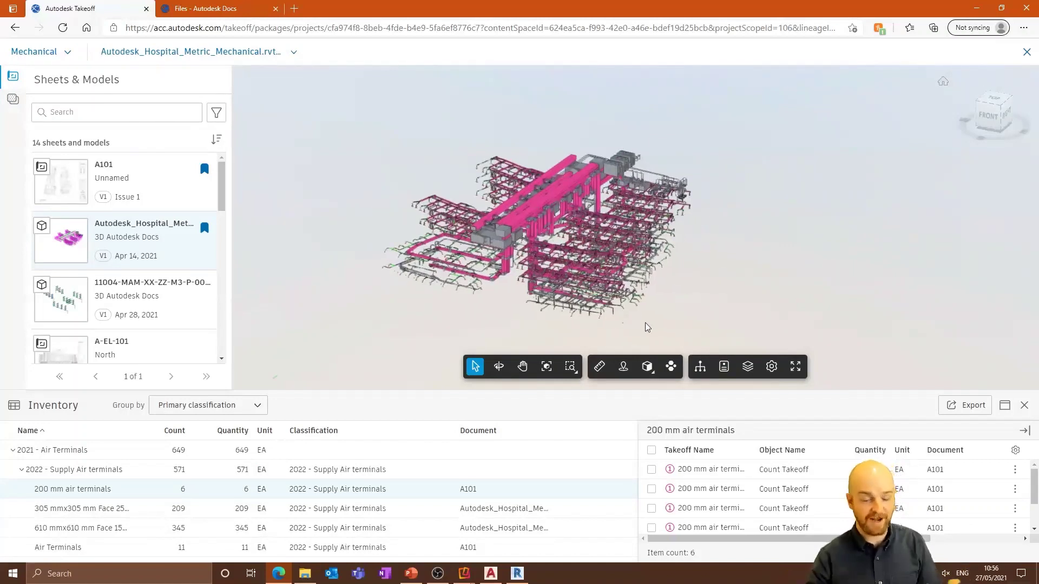
# Form category clusters of the mechanical model and select all Standard-type duct fittings
pyautogui.click(668, 373)
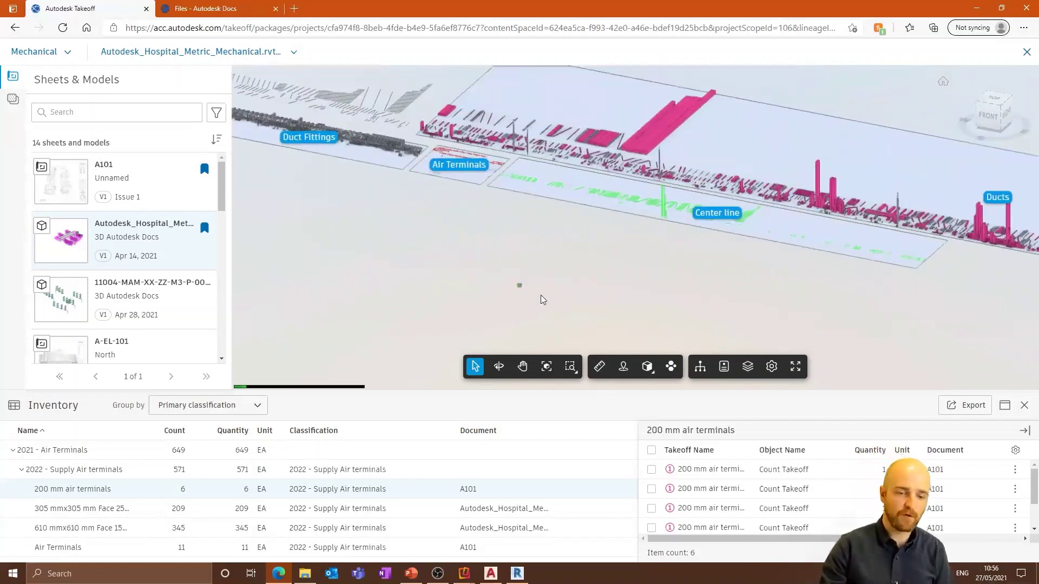
pyautogui.scroll(5, 407, 226)
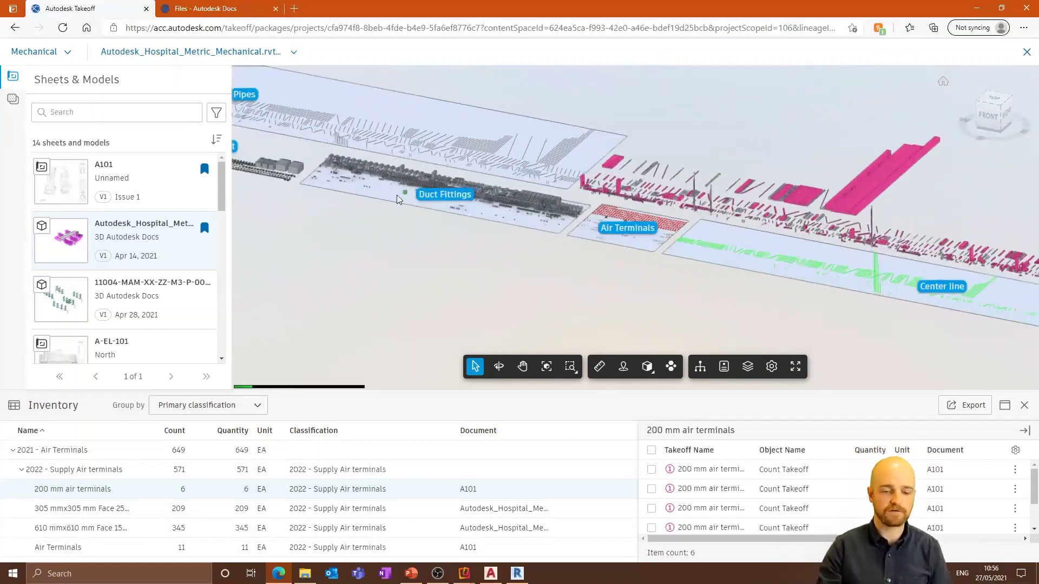
pyautogui.scroll(5, 406, 200)
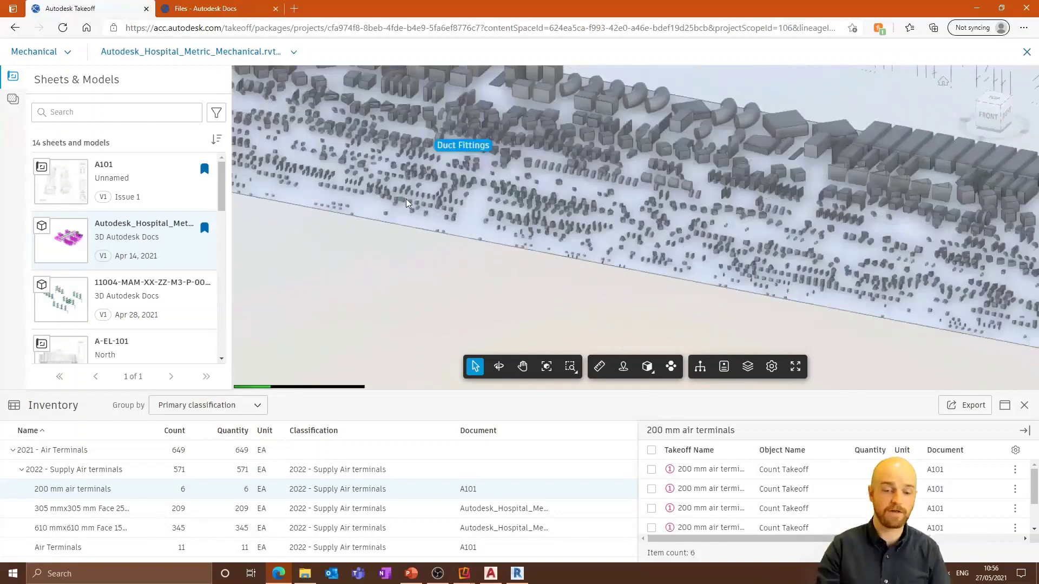
pyautogui.scroll(5, 574, 195)
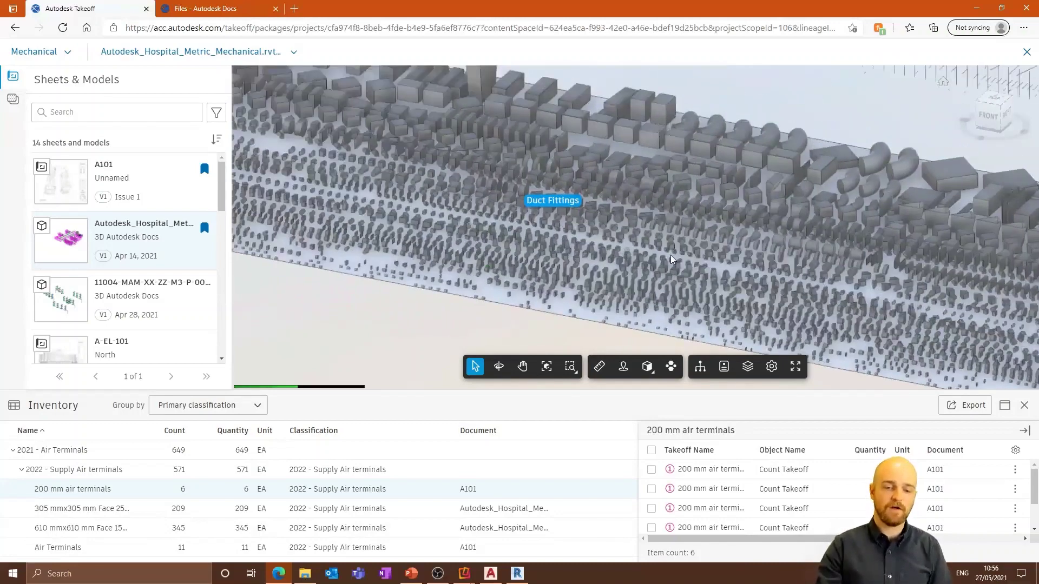
pyautogui.scroll(5, 567, 202)
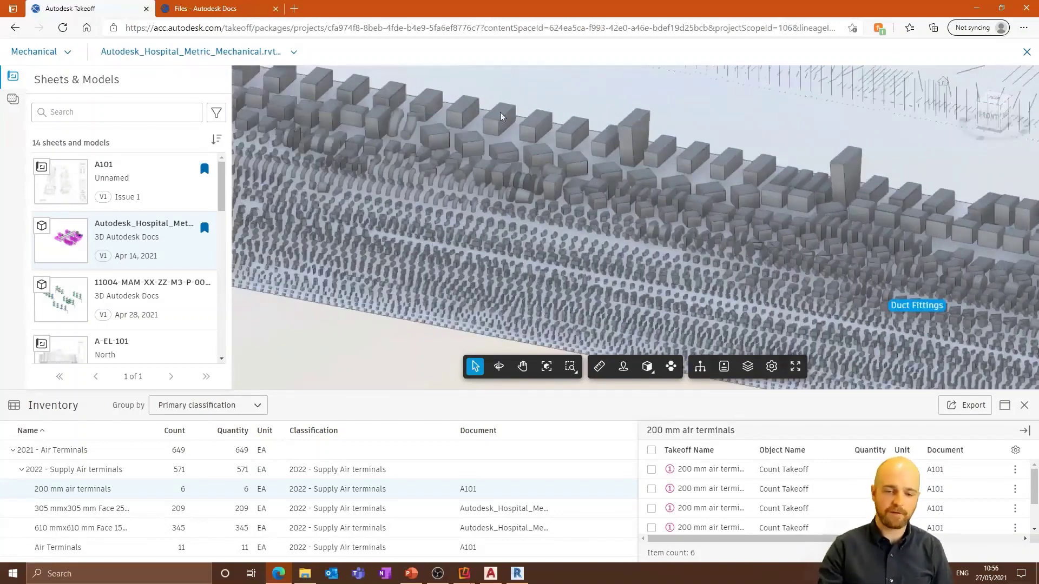
pyautogui.scroll(2, 444, 135)
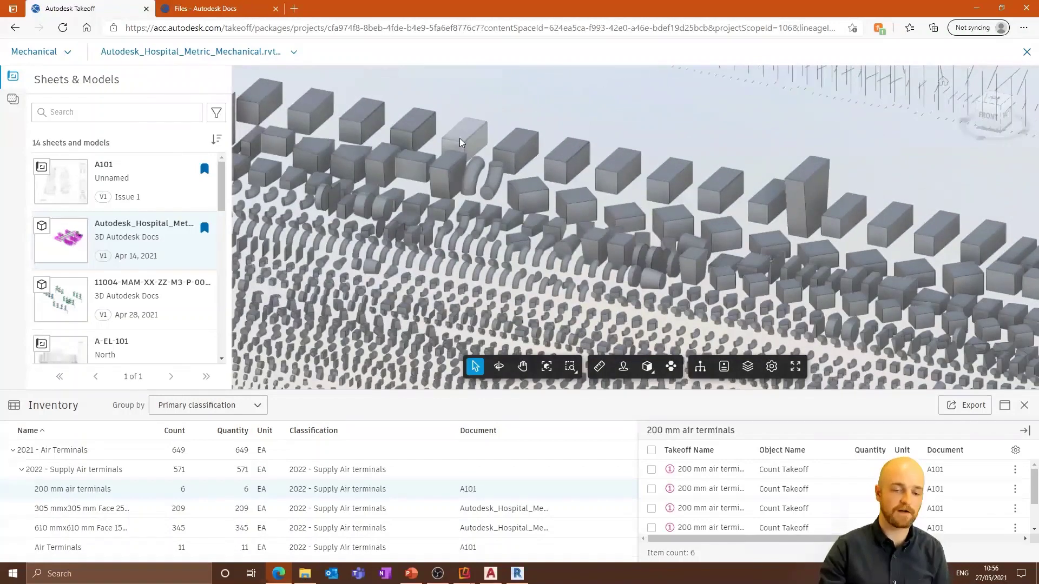
pyautogui.rightClick(460, 138)
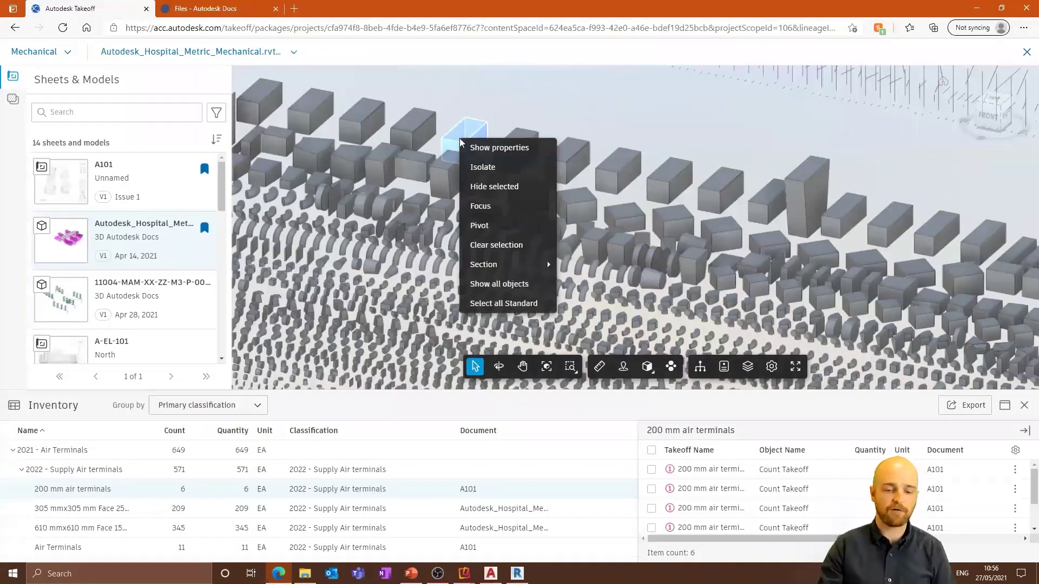
pyautogui.click(487, 309)
pyautogui.scroll(-5, 492, 271)
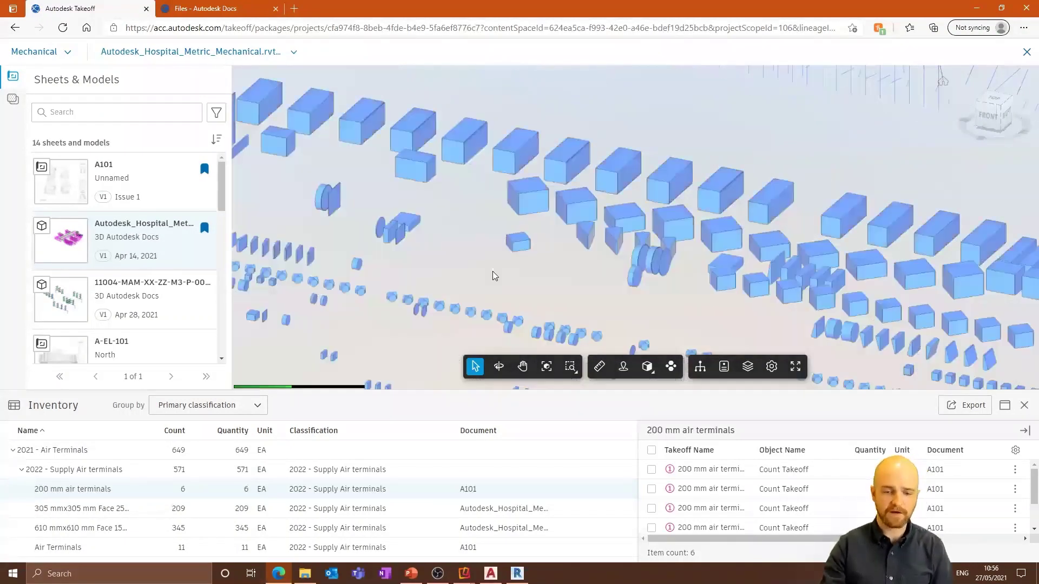
pyautogui.scroll(-5, 553, 249)
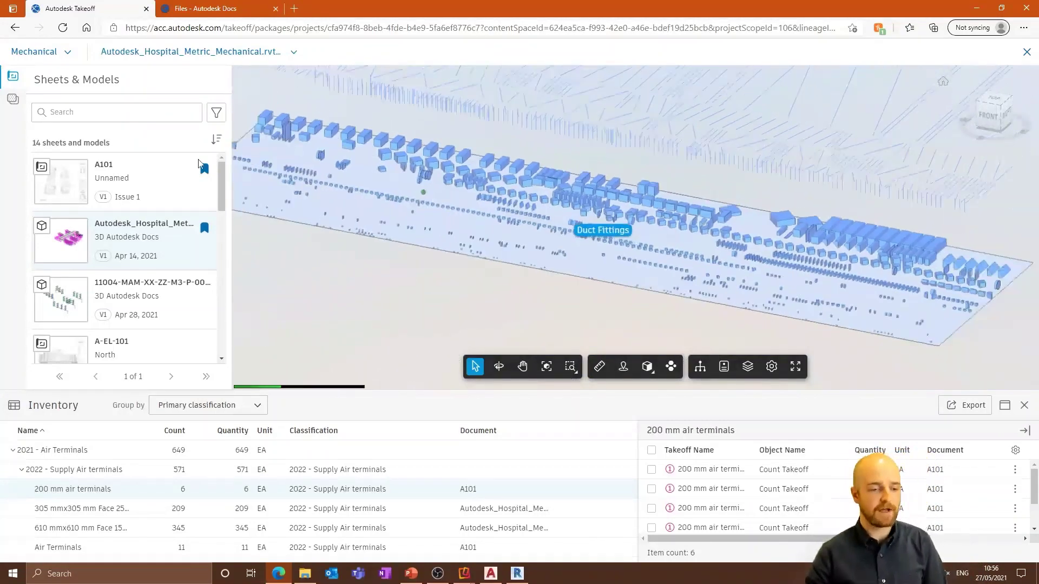
# Create a 'Duct Elbow' takeoff type classified 2026 - Duct Supply and start its takeoff
pyautogui.click(13, 99)
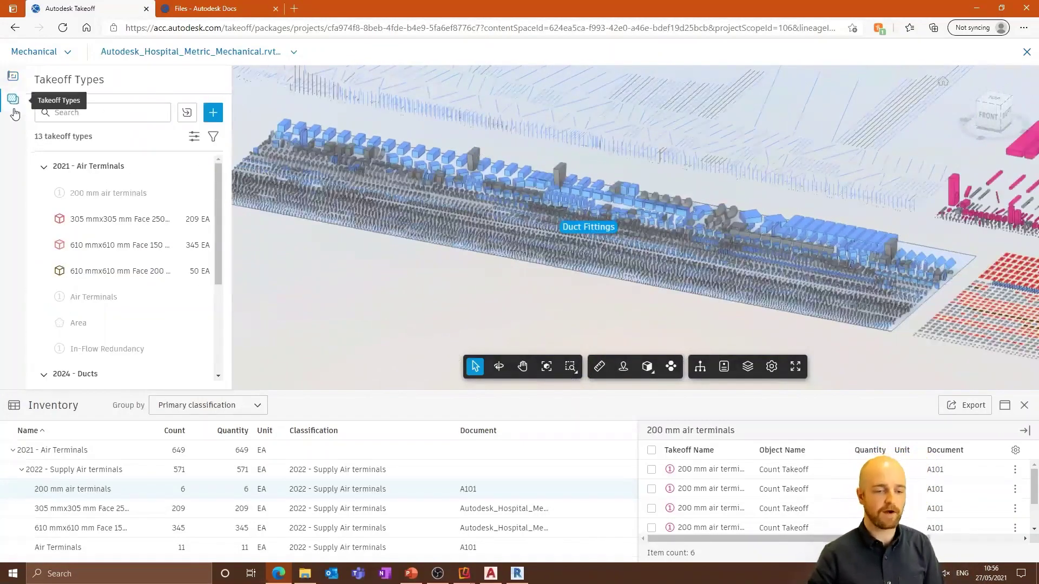
pyautogui.click(212, 113)
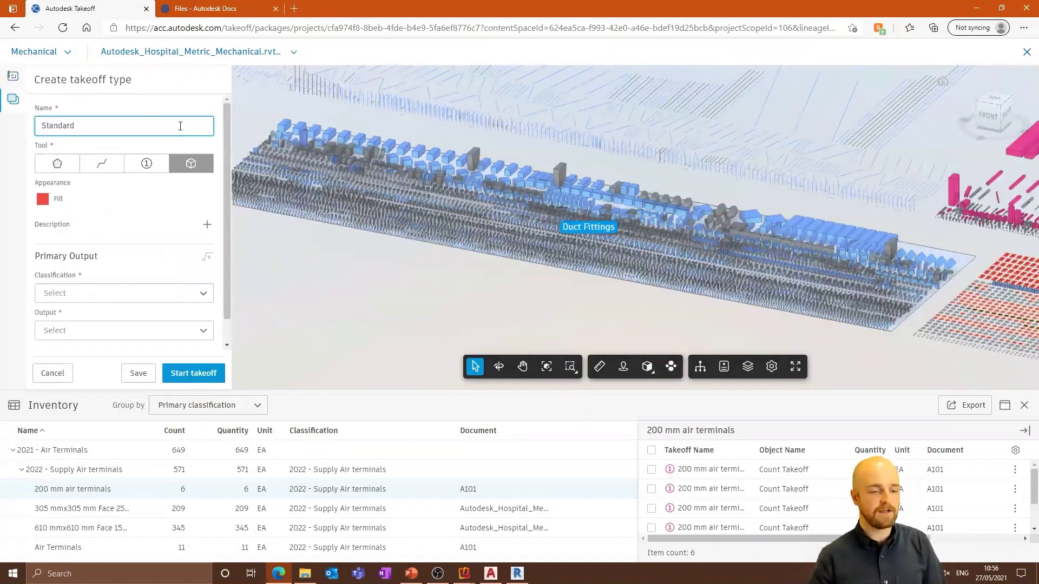
pyautogui.moveTo(92, 125); pyautogui.dragTo(34, 127)
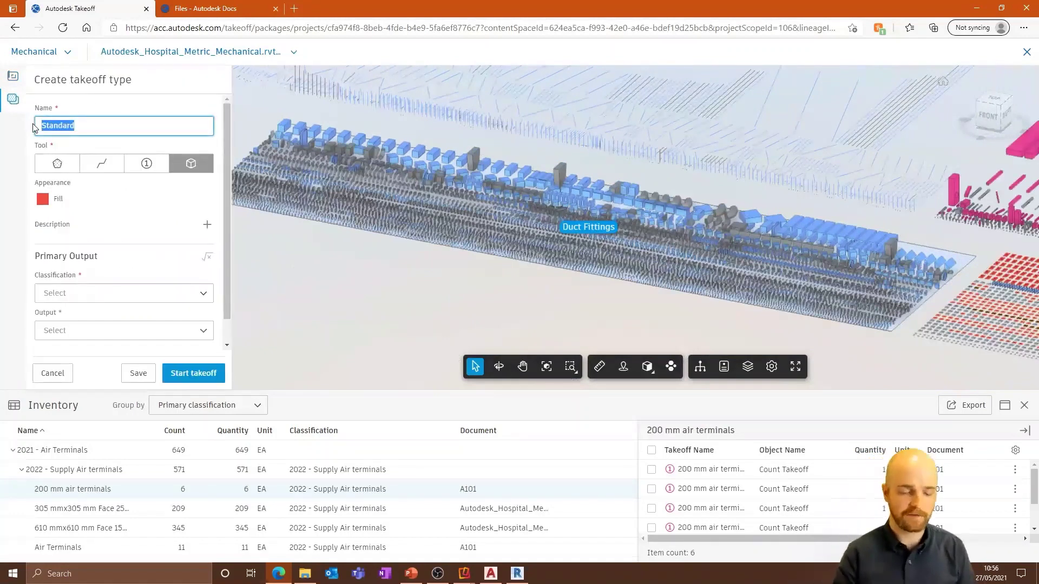
pyautogui.press('BackSpace')
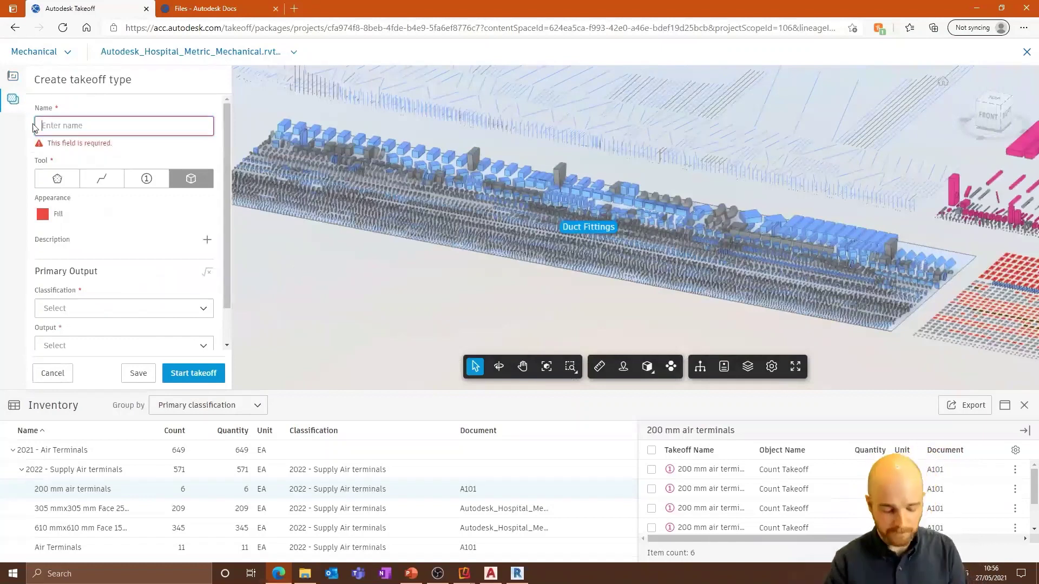
pyautogui.write('Duct Elbow')
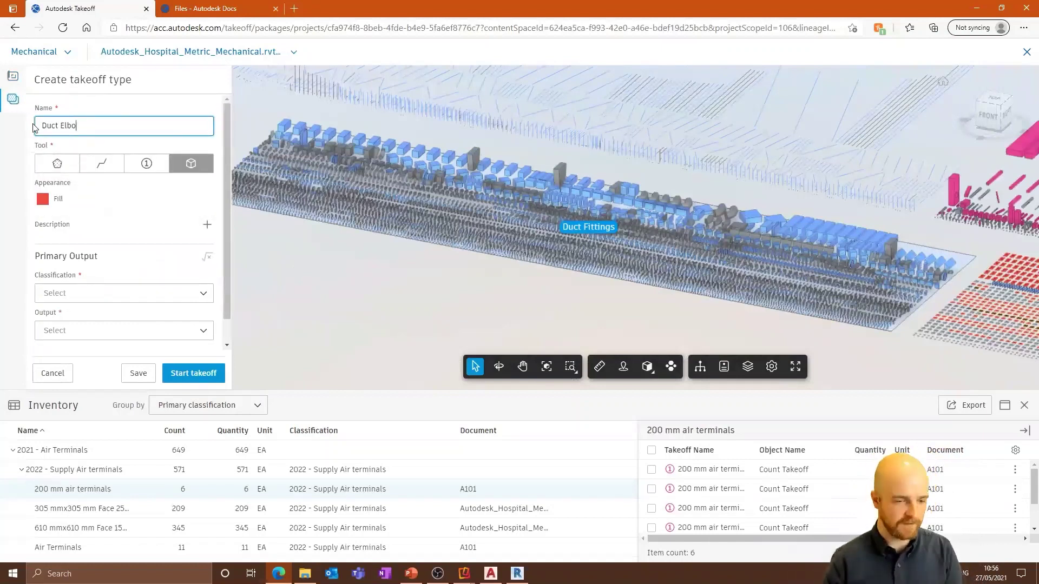
pyautogui.scroll(-1, 119, 273)
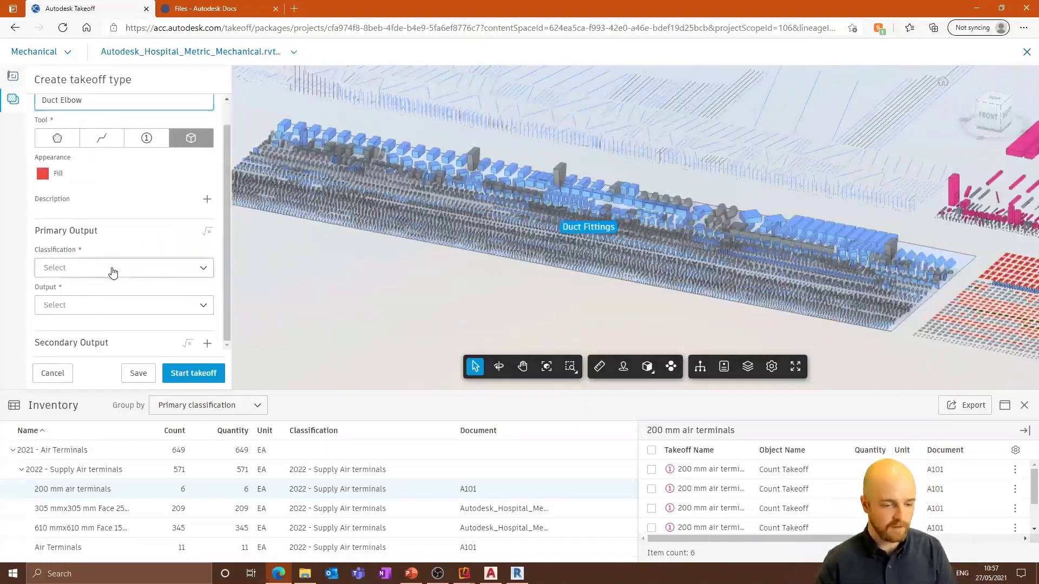
pyautogui.click(112, 268)
pyautogui.write('duct')
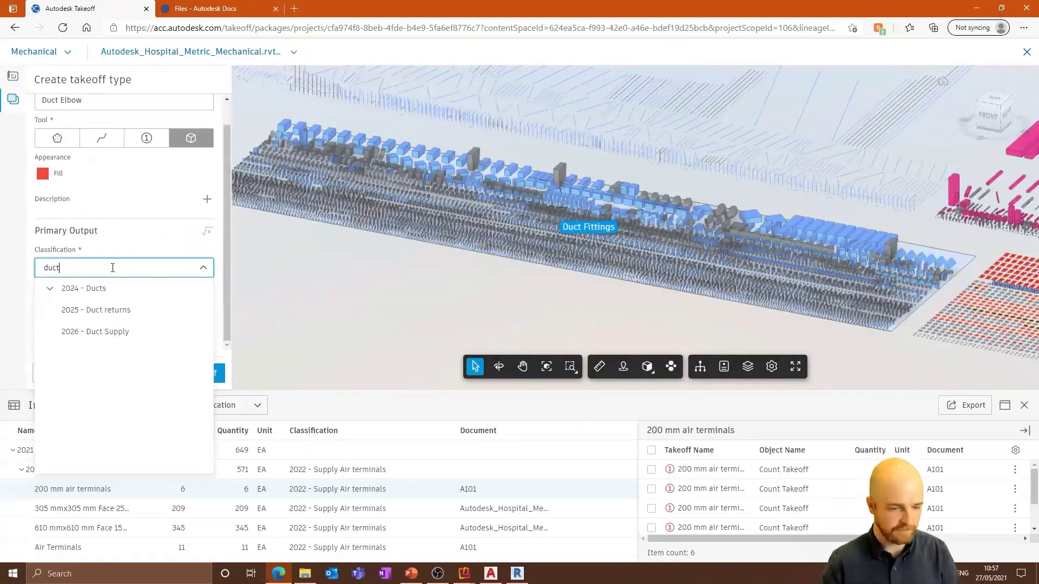
pyautogui.click(104, 332)
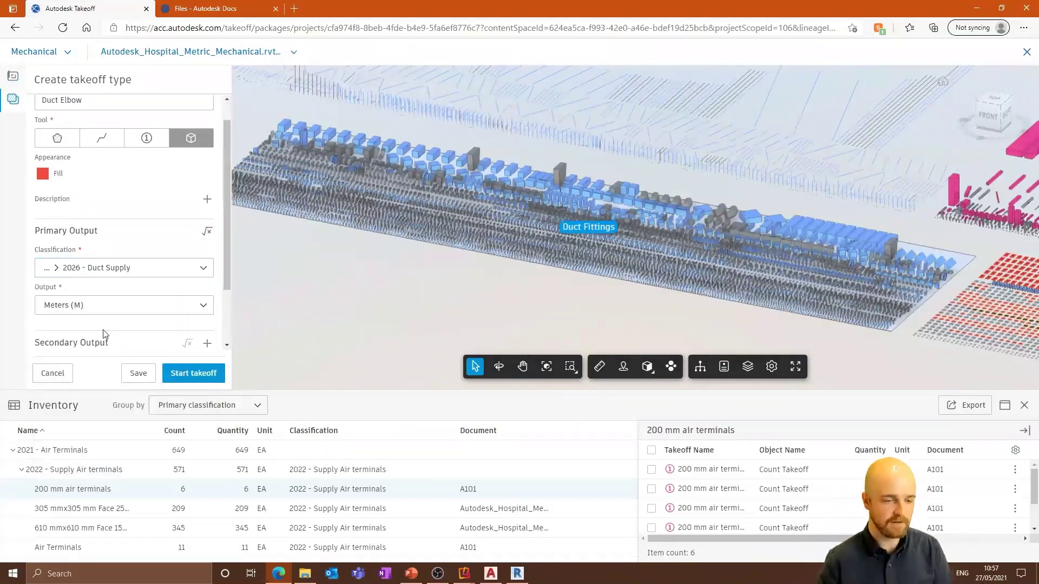
pyautogui.scroll(-3, 119, 325)
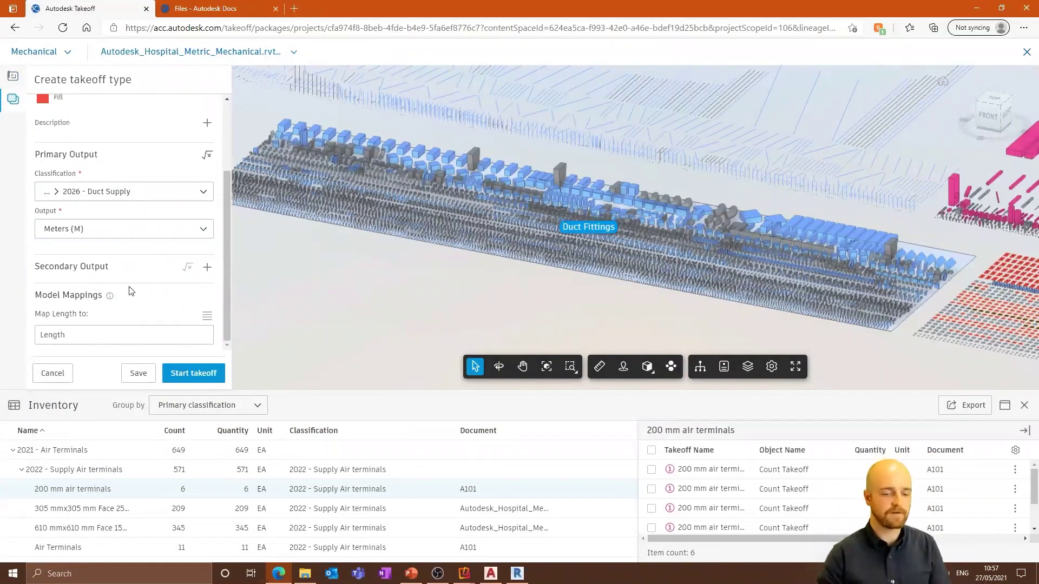
pyautogui.click(193, 374)
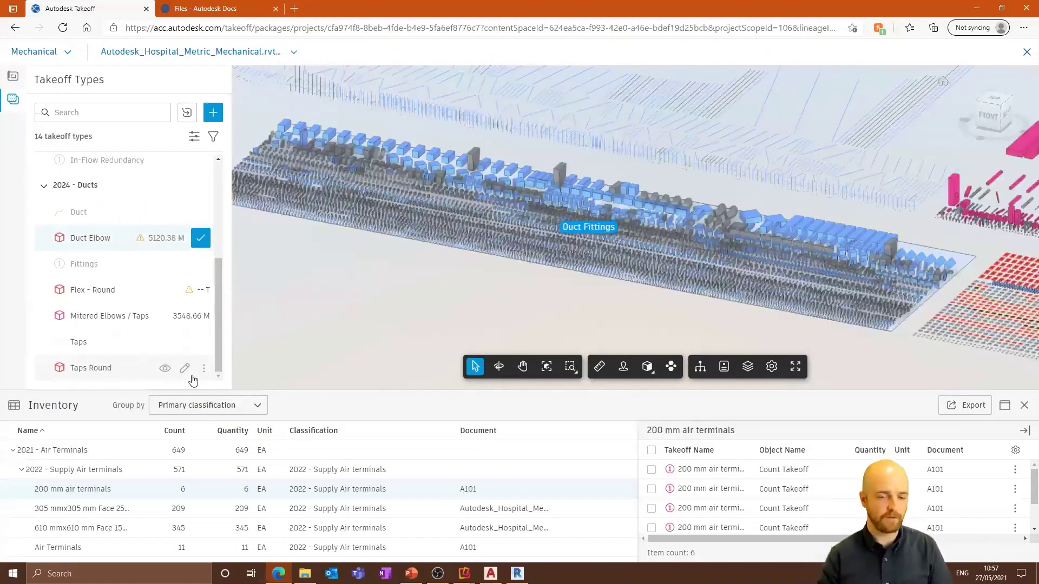
# Split the Mechanical model into Form Clusters by category, then exit the viewer back to Takeoff packages
pyautogui.scroll(-5, 429, 308)
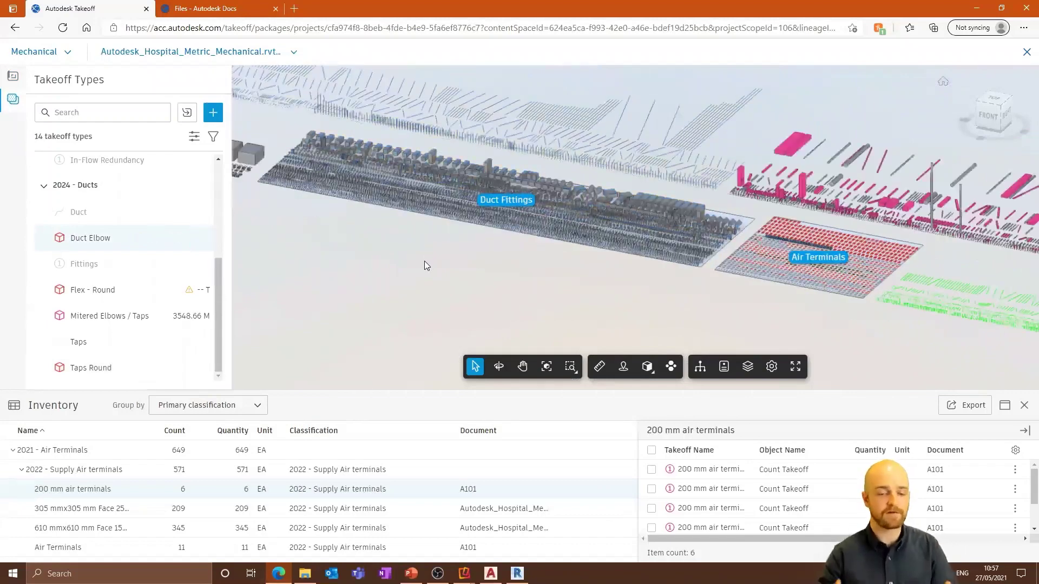
pyautogui.click(665, 372)
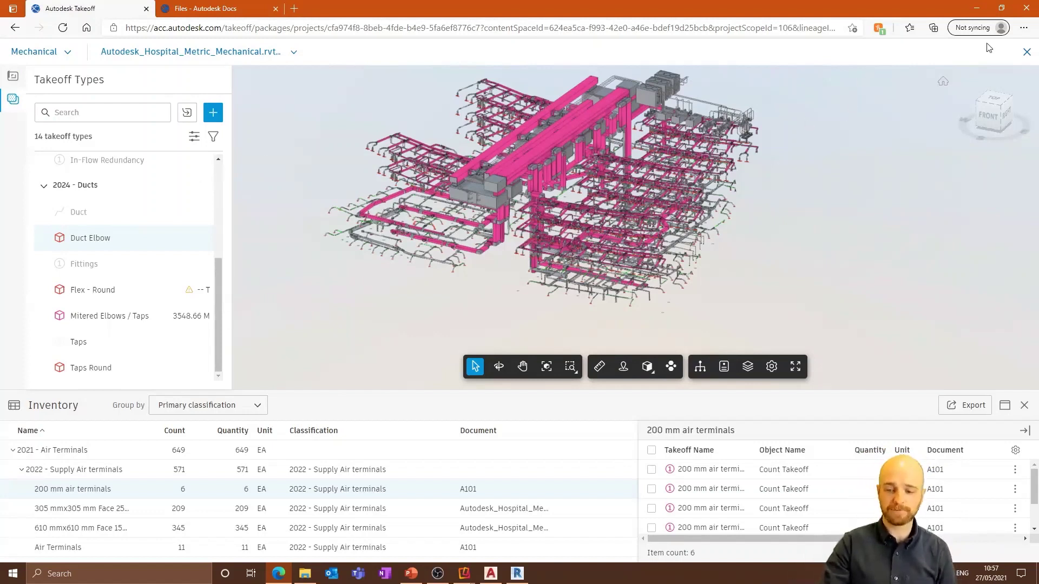
pyautogui.click(1026, 54)
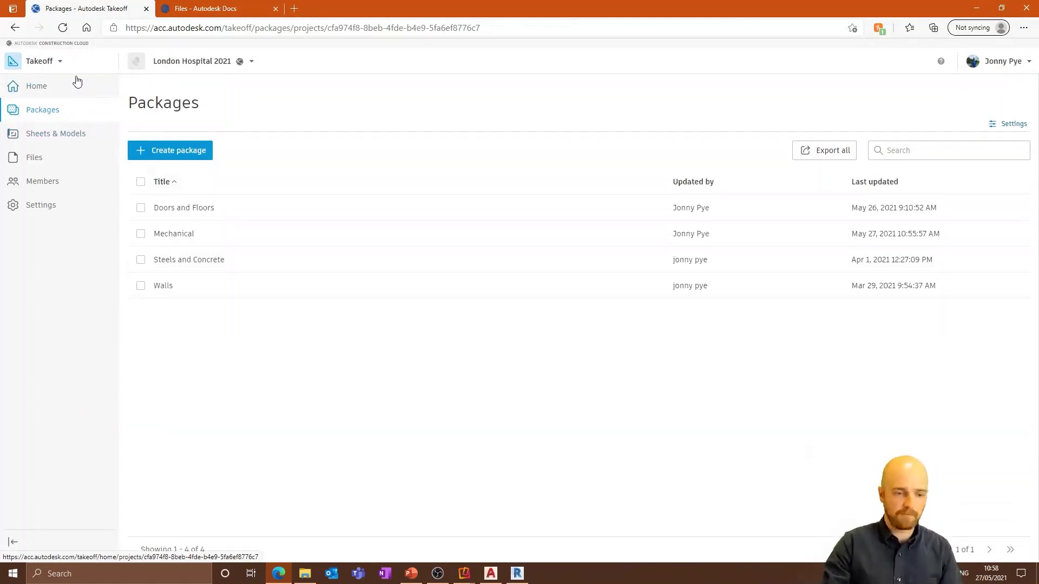
# Switch from Takeoff to Build to reach the London Hospital 2021 home dashboard
pyautogui.click(42, 64)
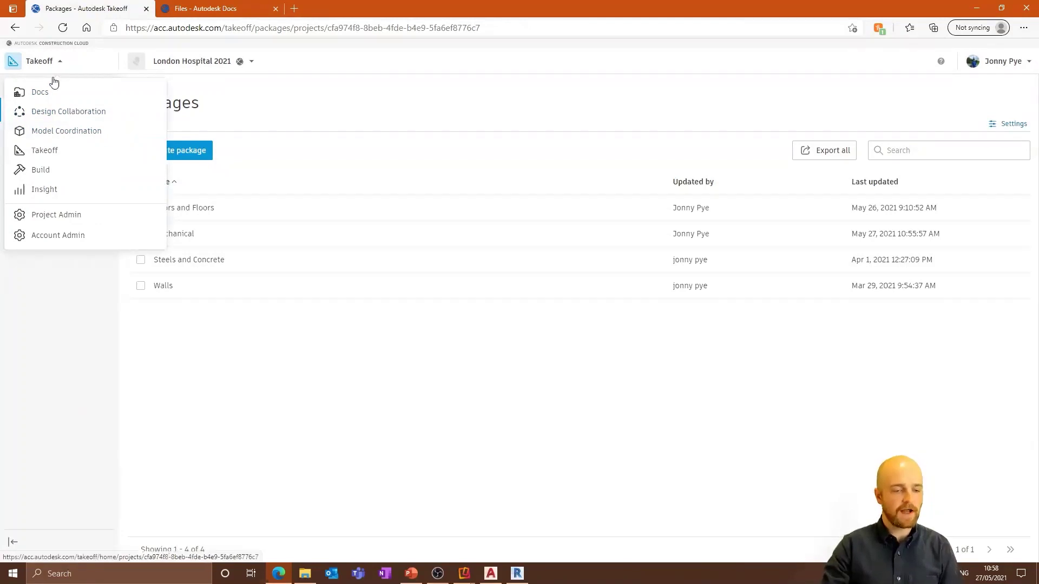
pyautogui.click(56, 169)
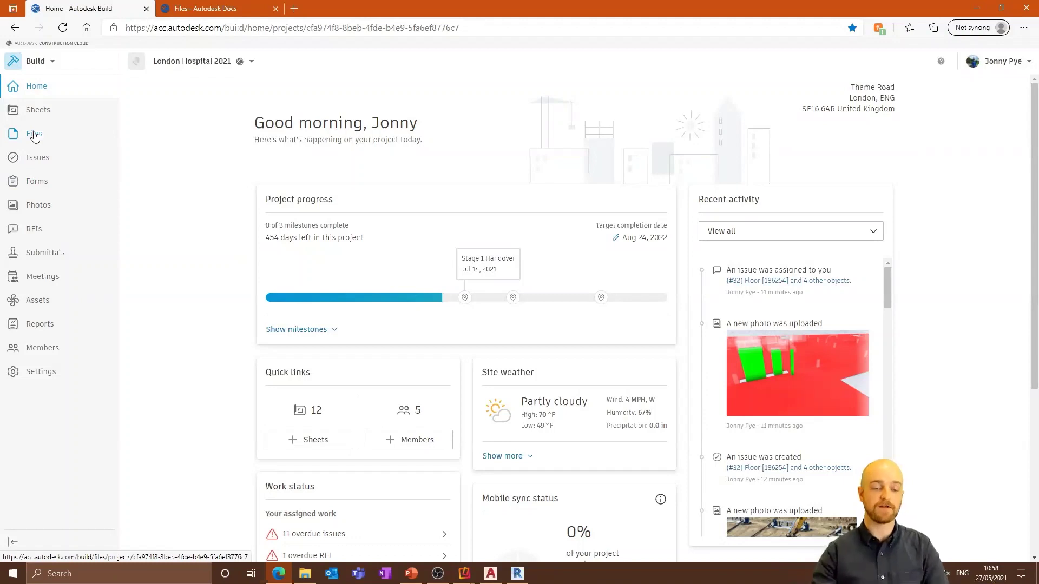
# Browse the Build home dashboard and its Recent activity filter, then go to the project's Sheets list
pyautogui.scroll(-5, 249, 276)
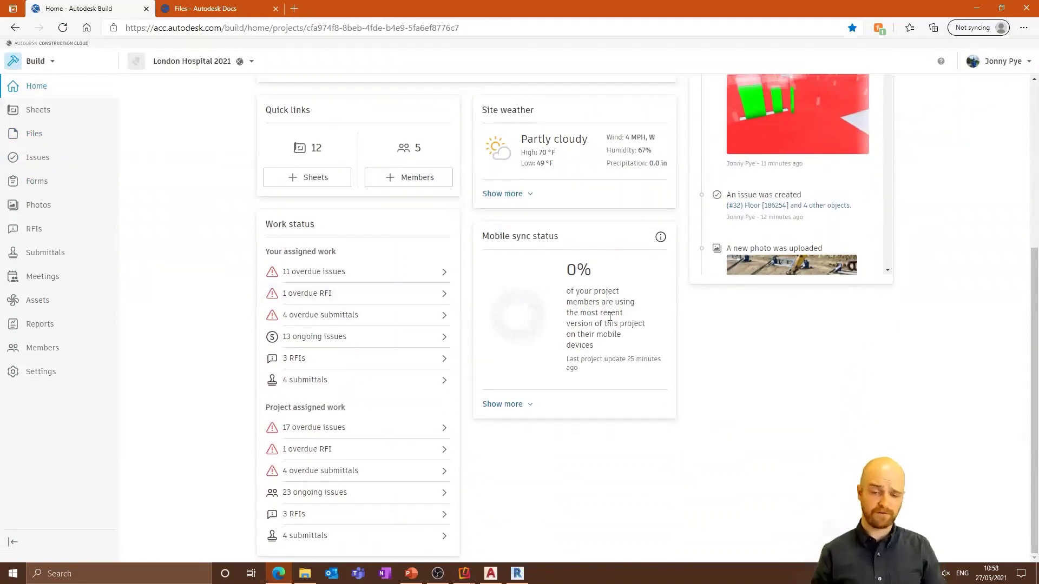
pyautogui.scroll(5, 684, 383)
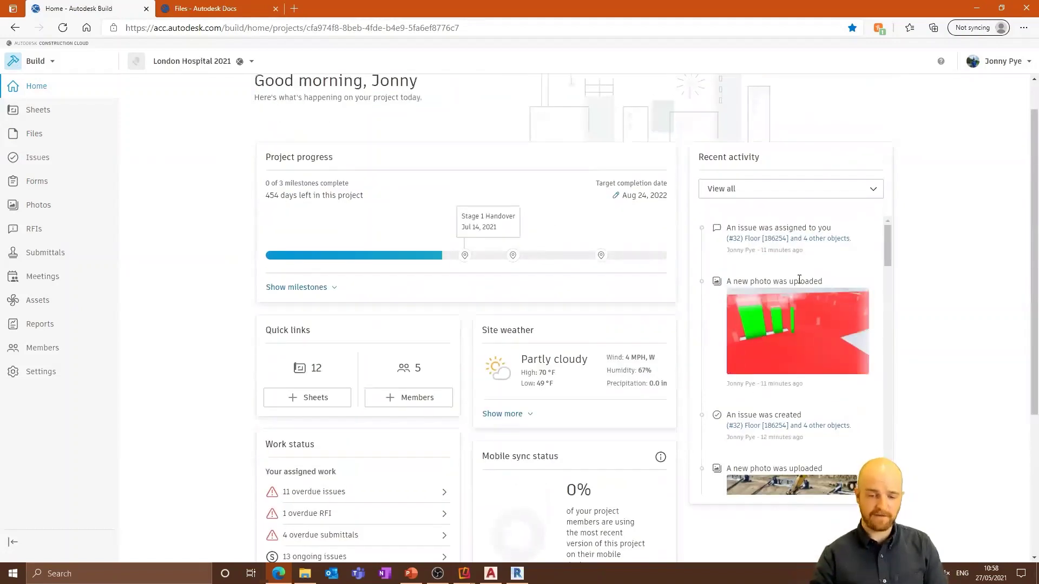
pyautogui.scroll(-2, 816, 297)
pyautogui.scroll(2, 811, 298)
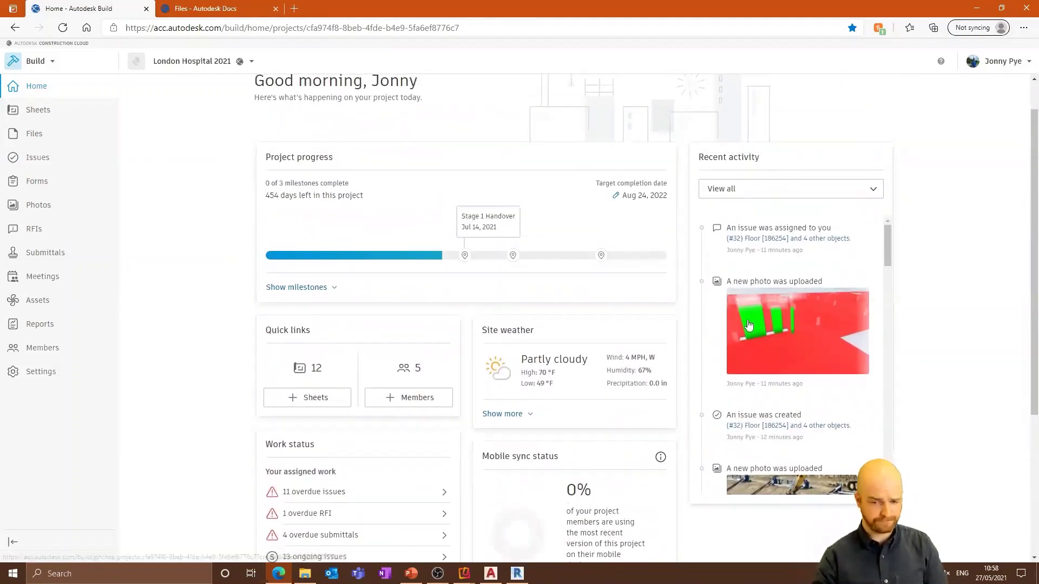
pyautogui.click(765, 188)
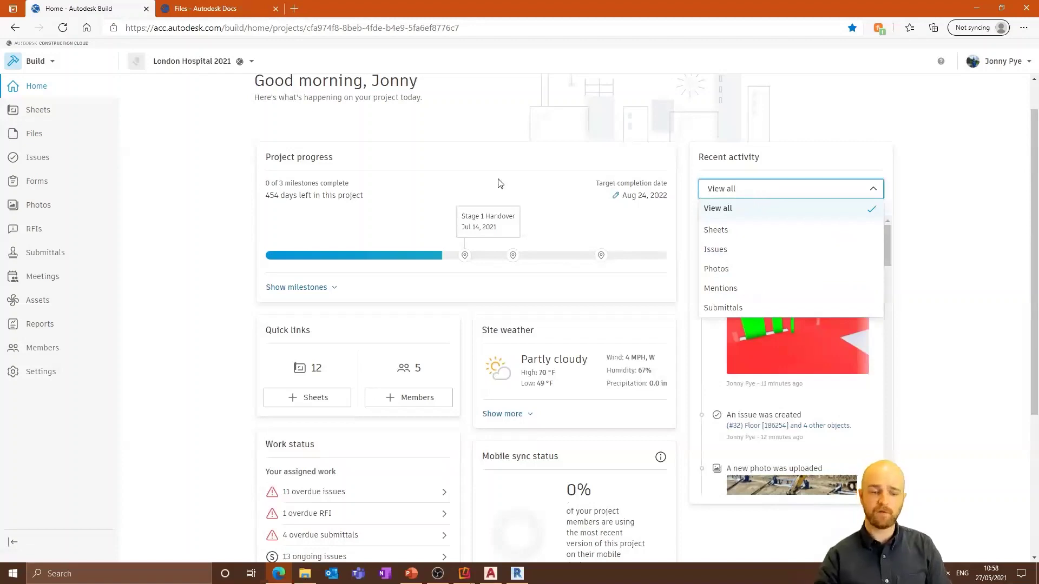
pyautogui.click(238, 189)
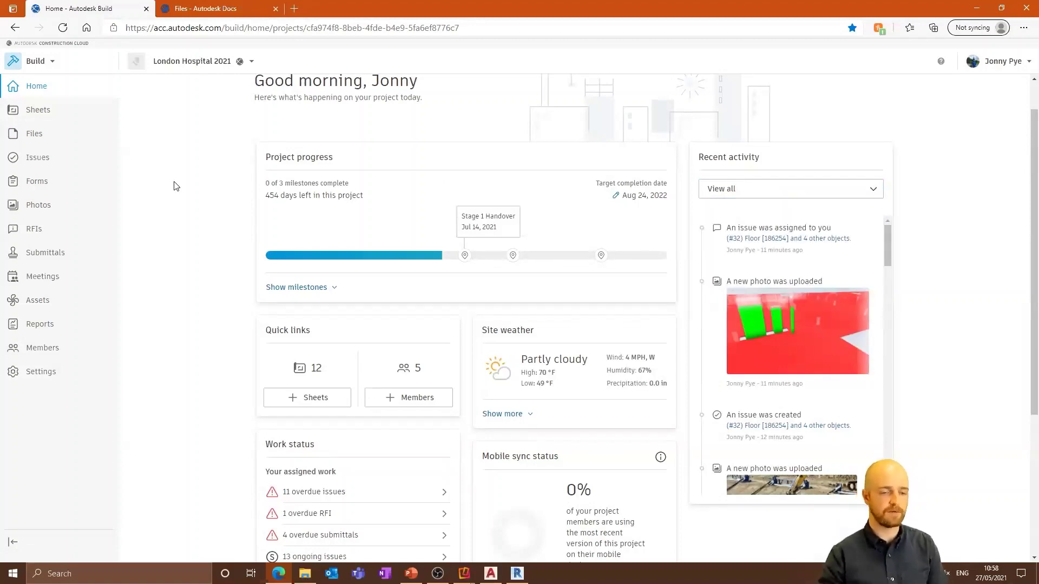
pyautogui.click(37, 111)
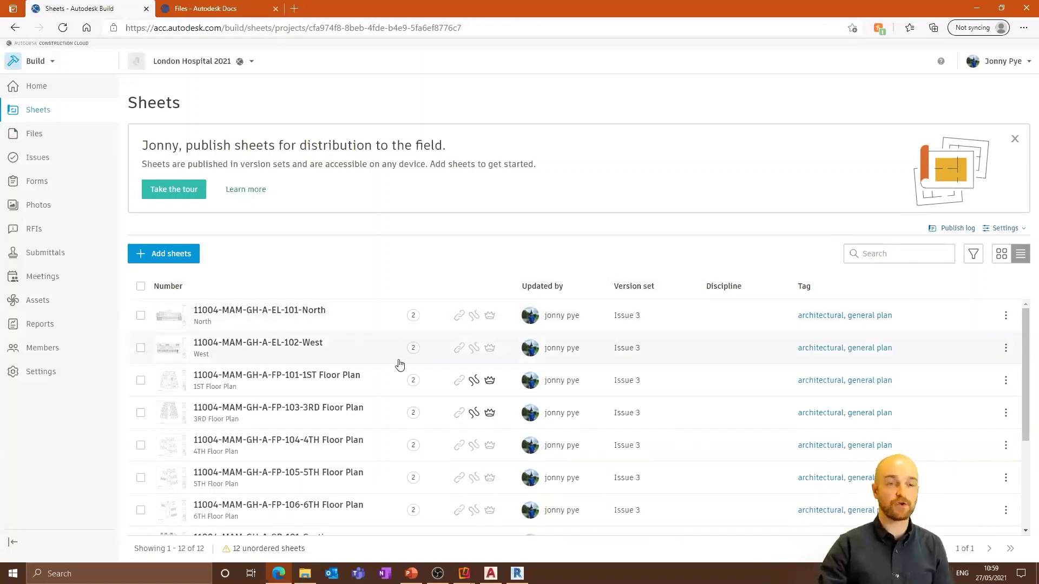
# Go to Files and open the For the Field Installation Guides folder, which holds a Kingspan folder
pyautogui.scroll(-2, 397, 373)
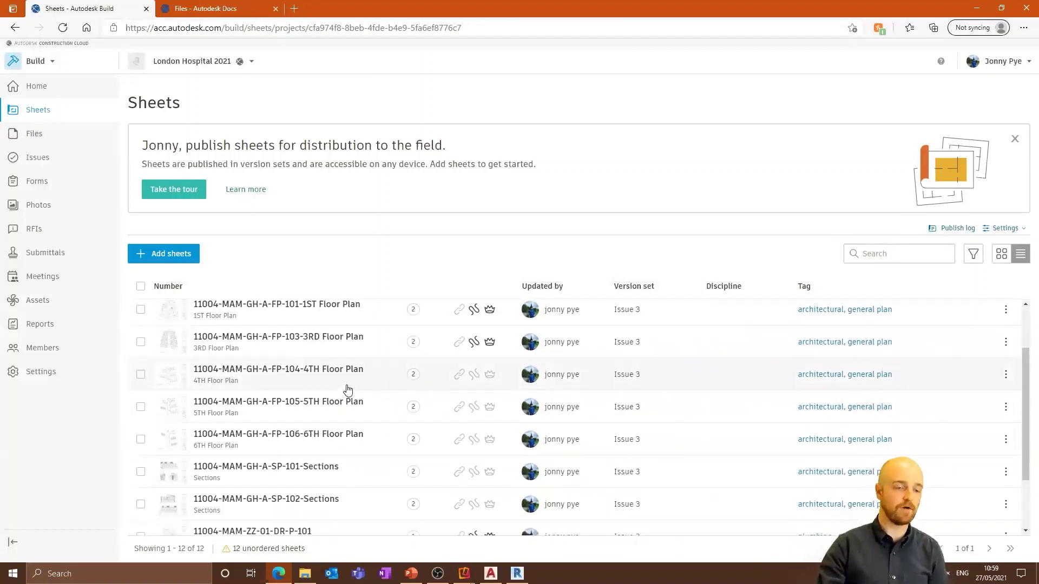
pyautogui.click(49, 140)
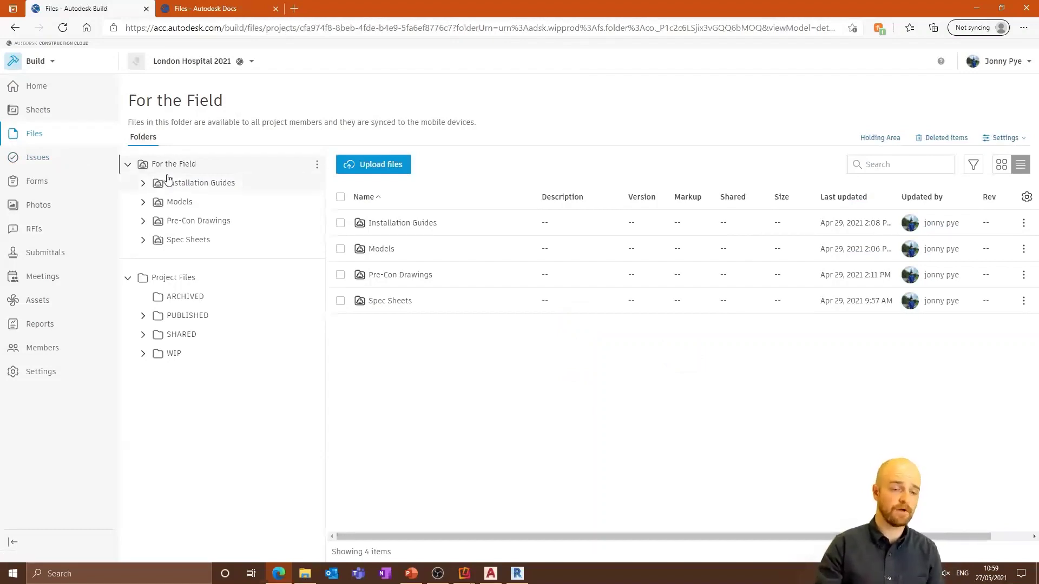
pyautogui.click(177, 185)
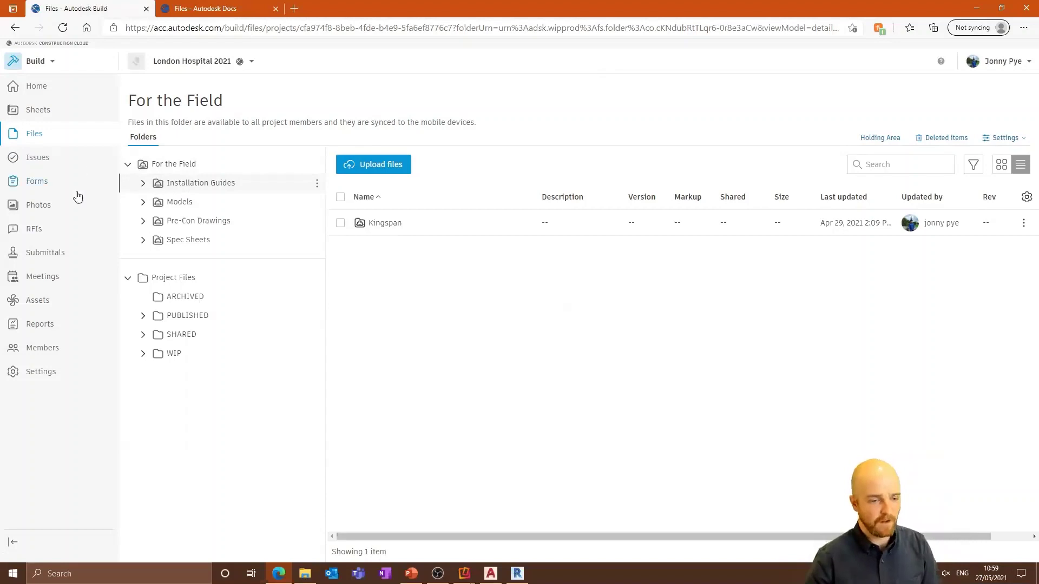
# Open the Build Forms list, then bring up the Reflector 3 window previews
pyautogui.click(48, 183)
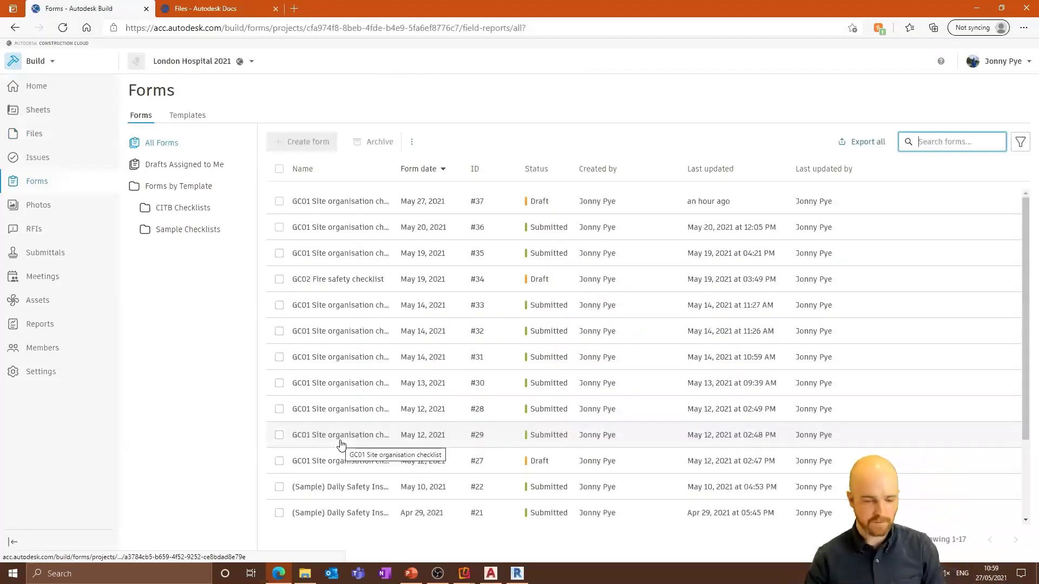
pyautogui.click(465, 573)
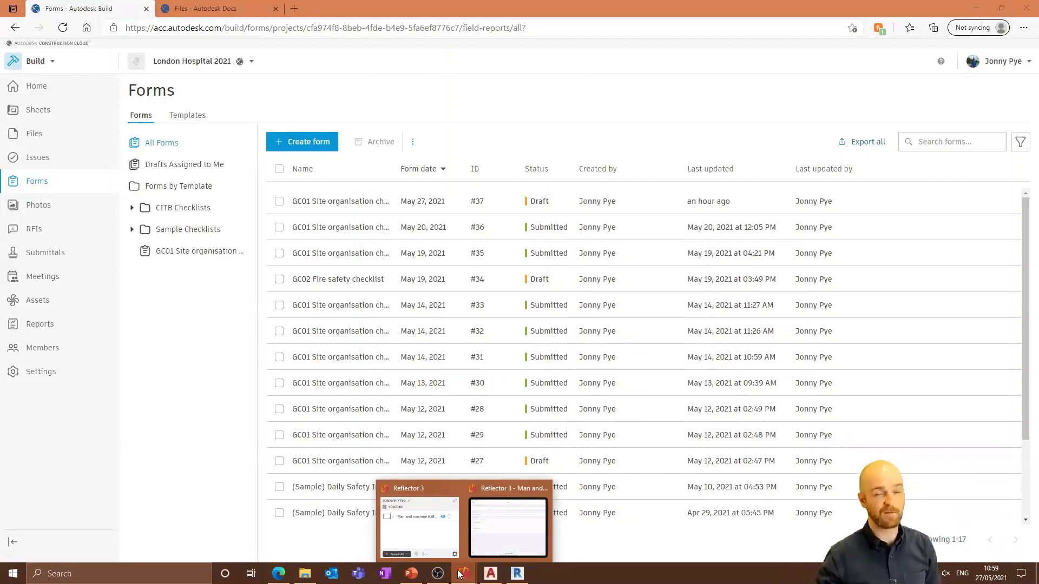
# Show the mirrored iPad and scroll through the two-page GC01 Site organisation checklist
pyautogui.moveTo(454, 532)
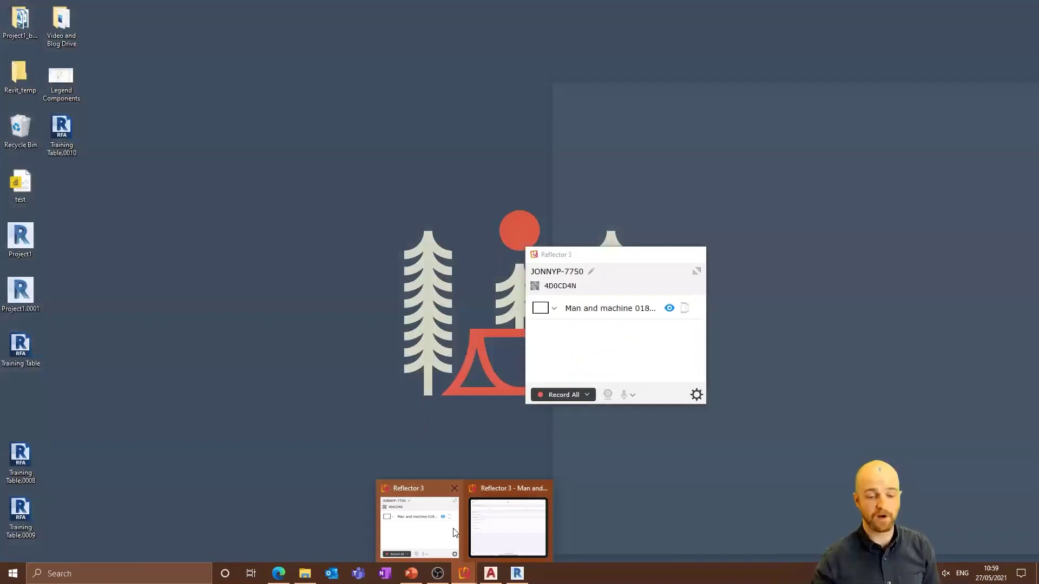
pyautogui.click(506, 521)
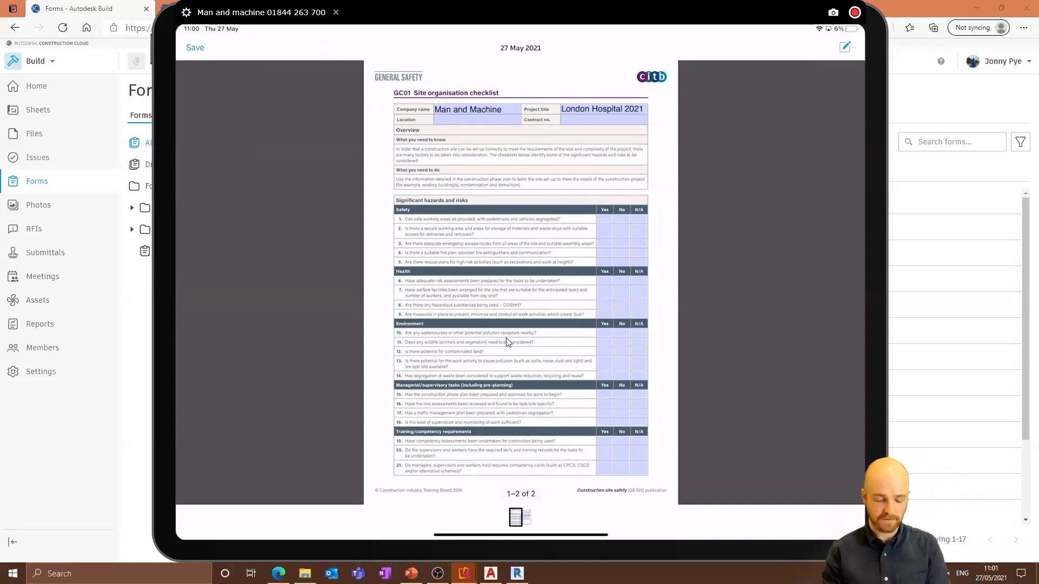
pyautogui.scroll(-10, 507, 342)
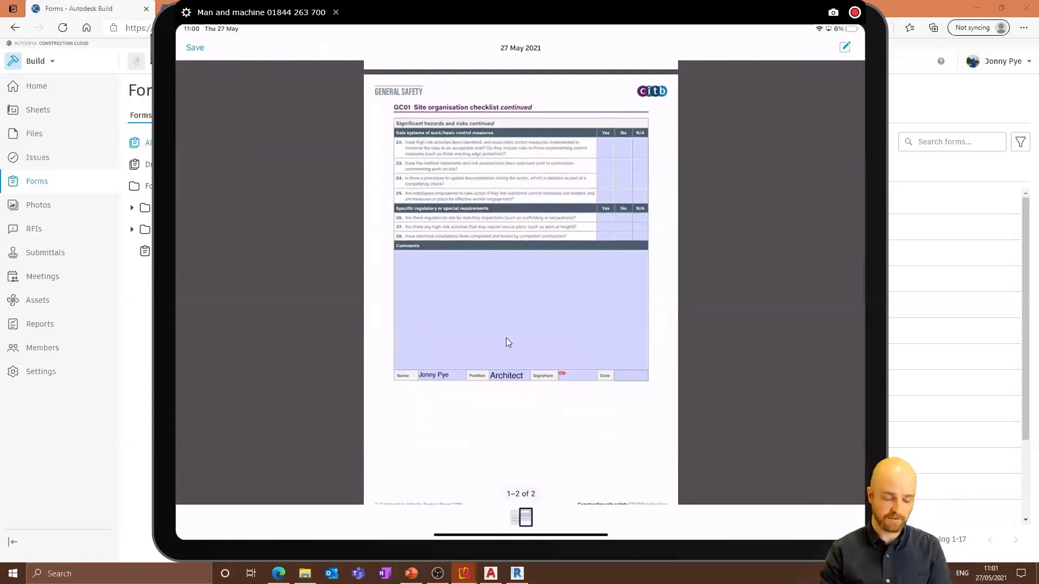
pyautogui.scroll(10, 508, 342)
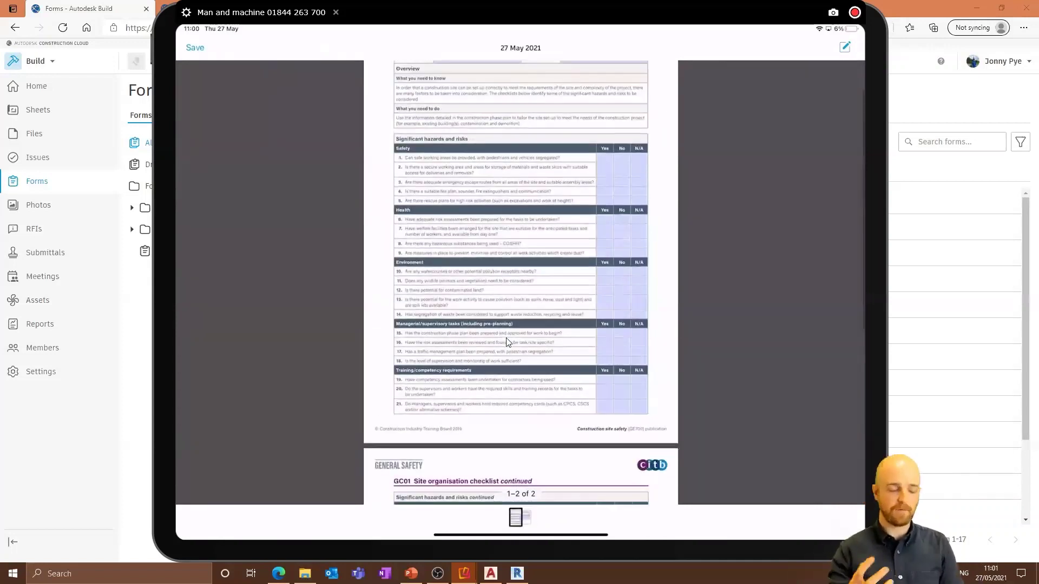